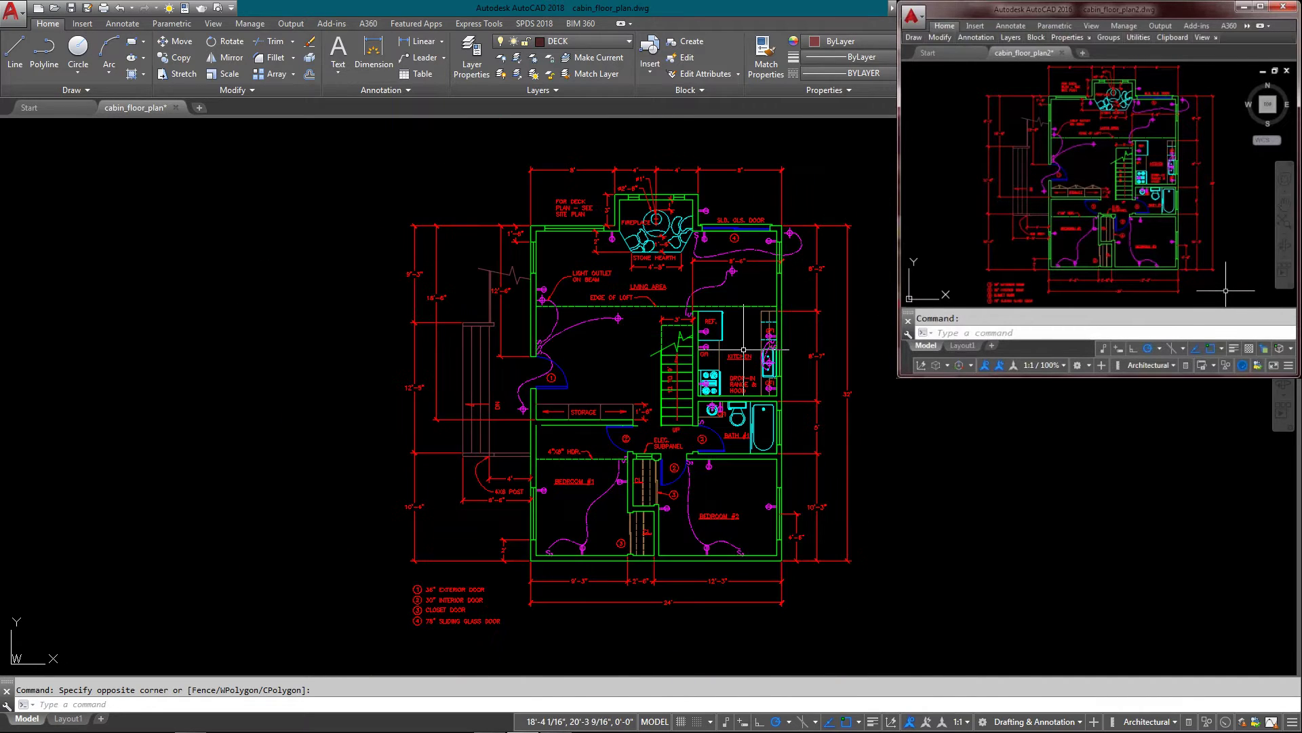
- Try saving the cabin floor plan as a copy in the AutoCAD 2010/LT2010 Drawing format, then cancel the save
middle_drag(733, 347, 702, 345)
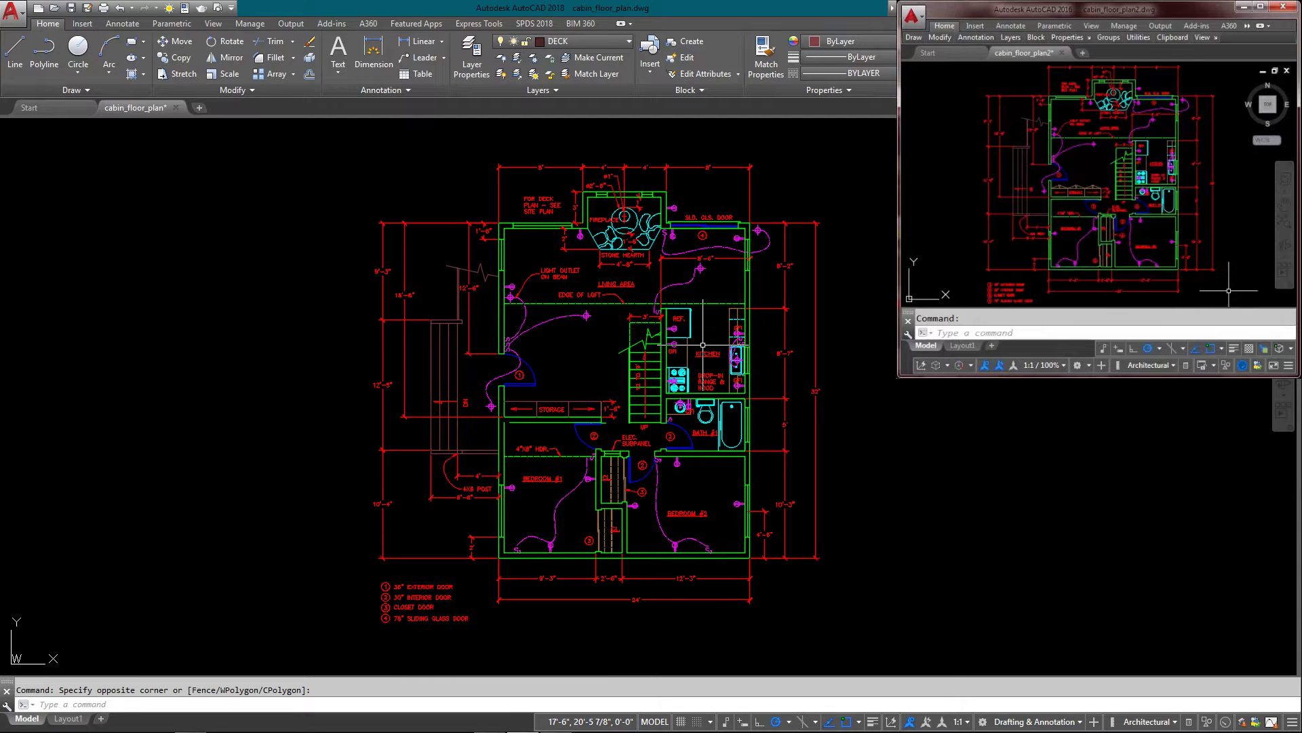
scroll(335, 368, up, 1)
key(ctrl+shift+s)
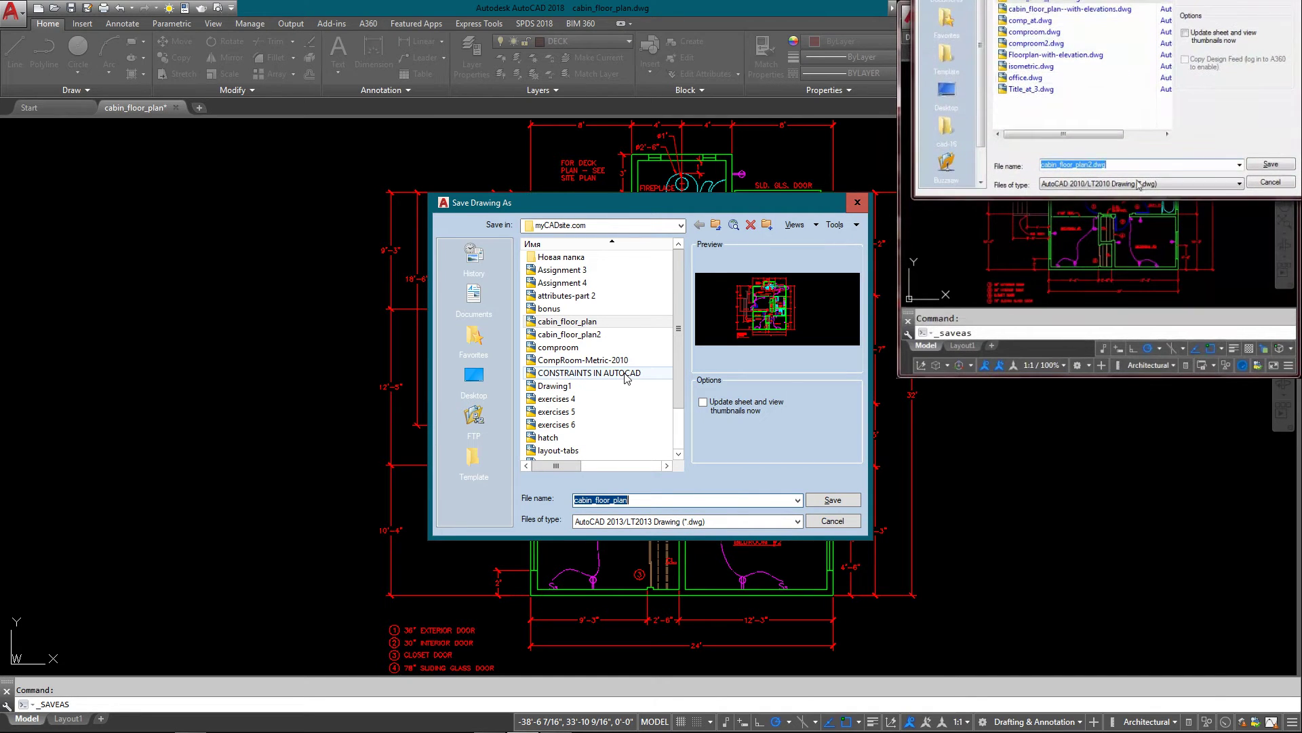
click(645, 521)
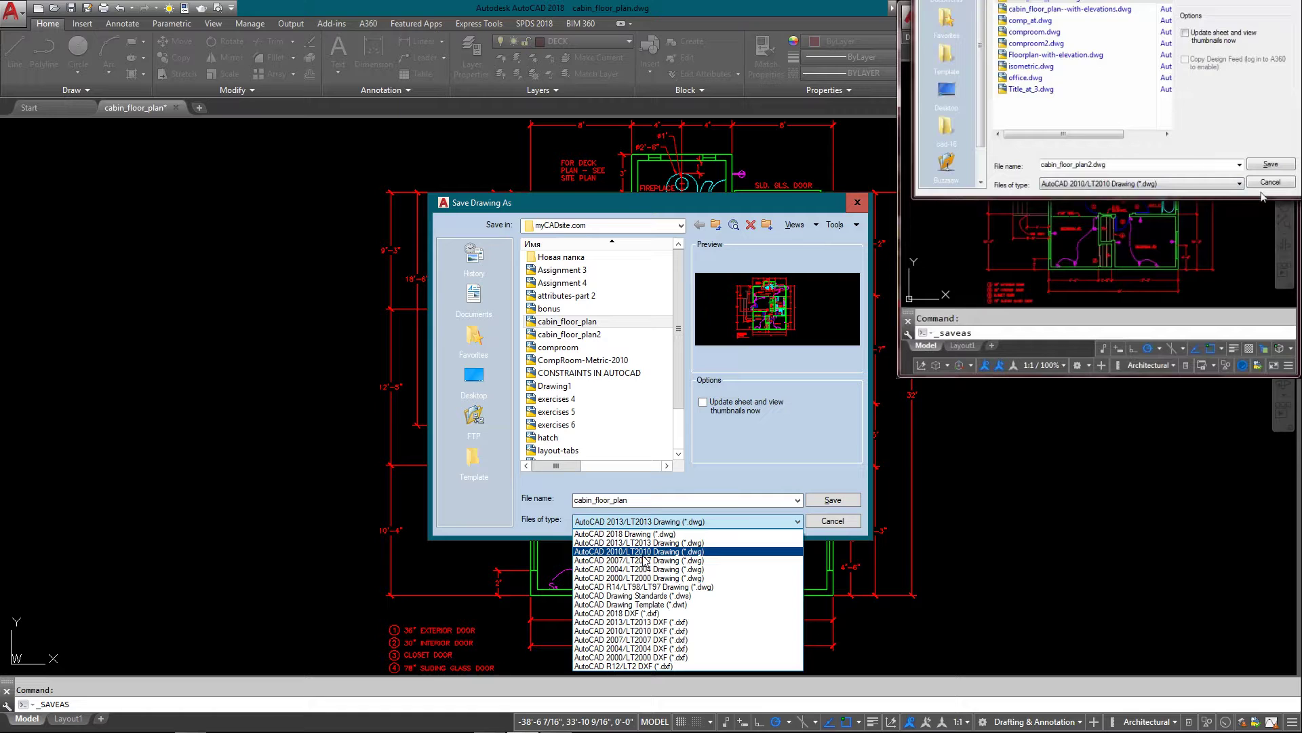
click(744, 481)
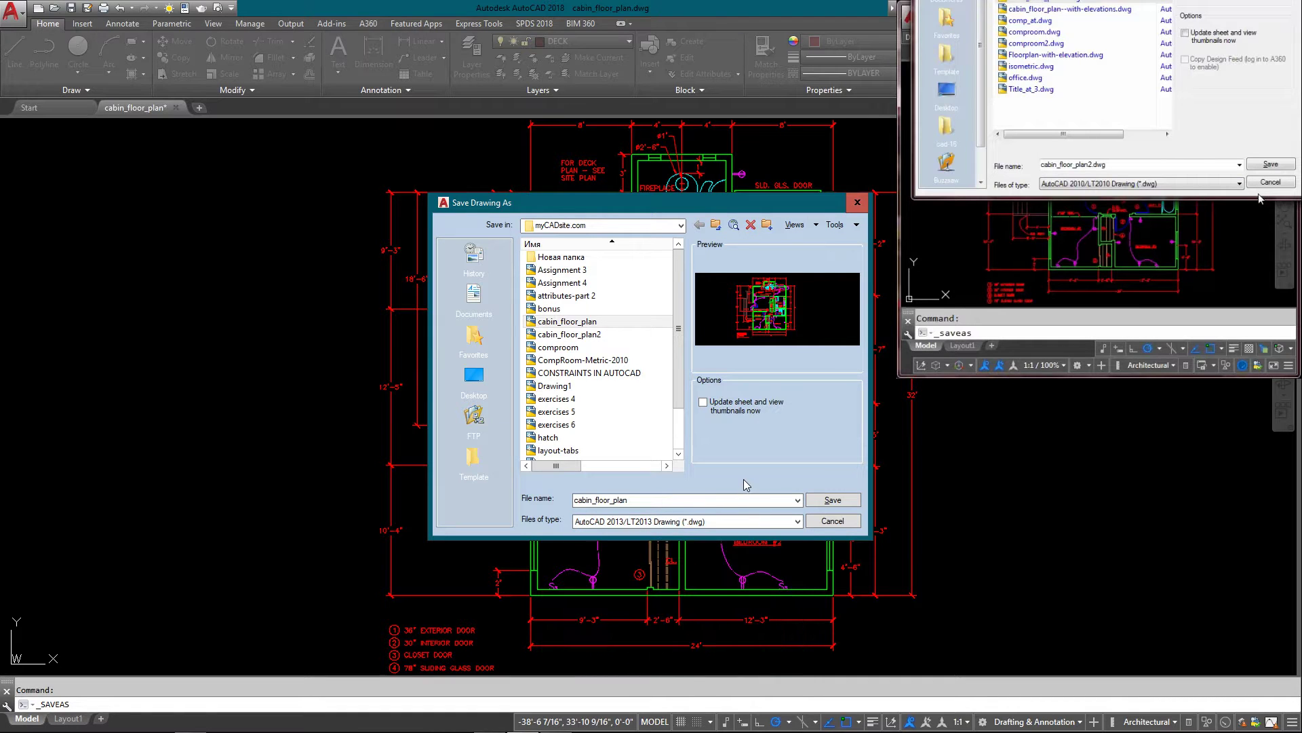
click(720, 520)
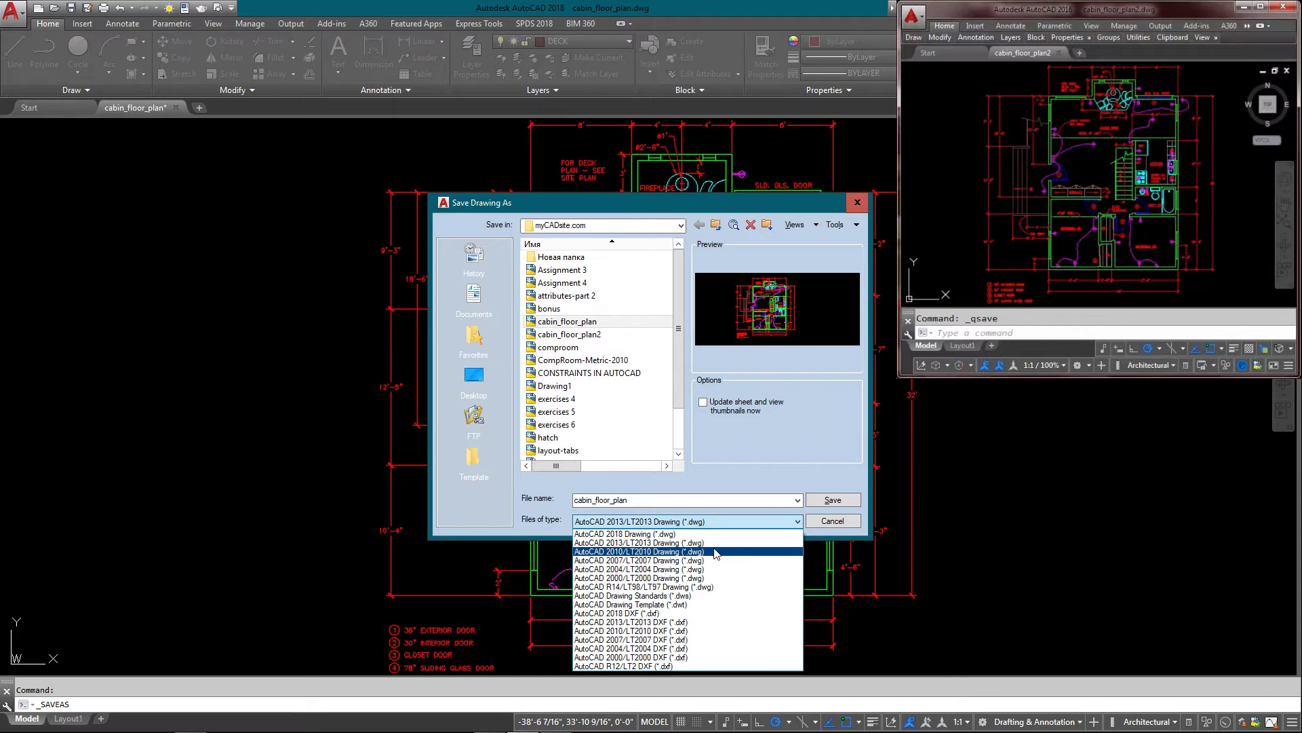
click(712, 552)
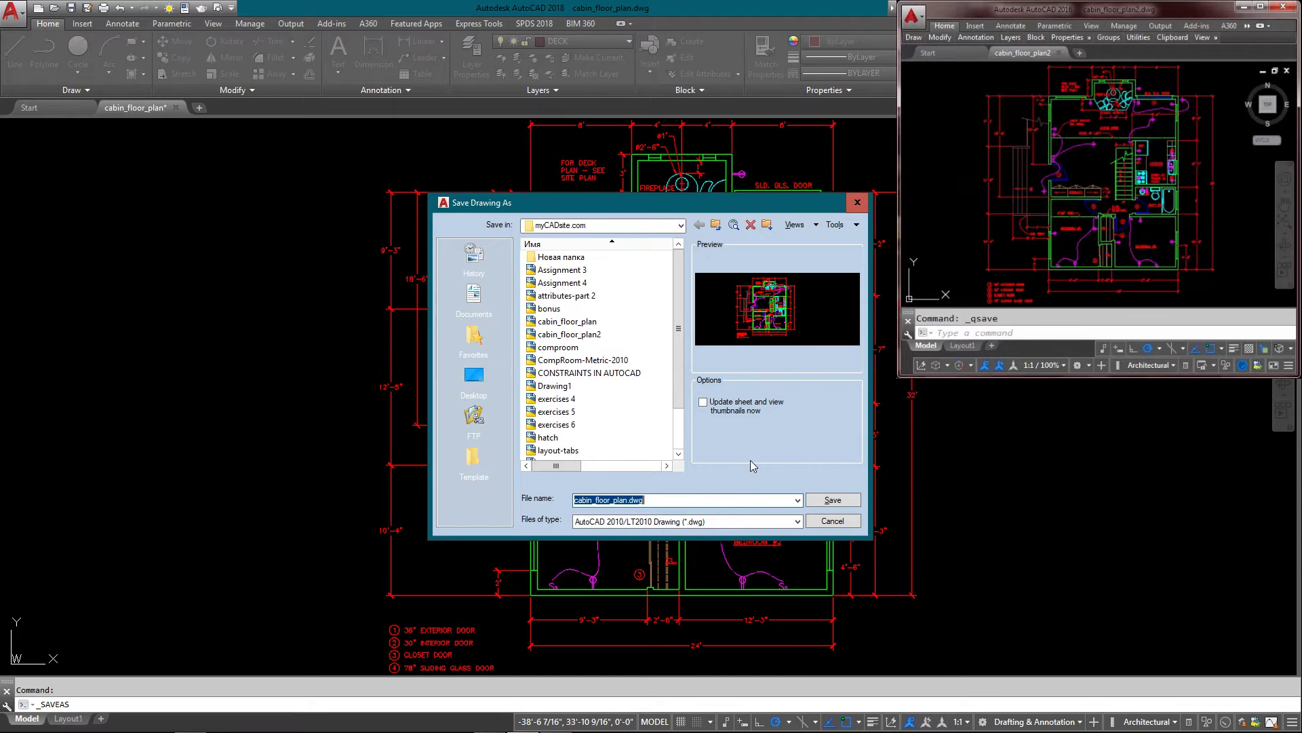
click(835, 521)
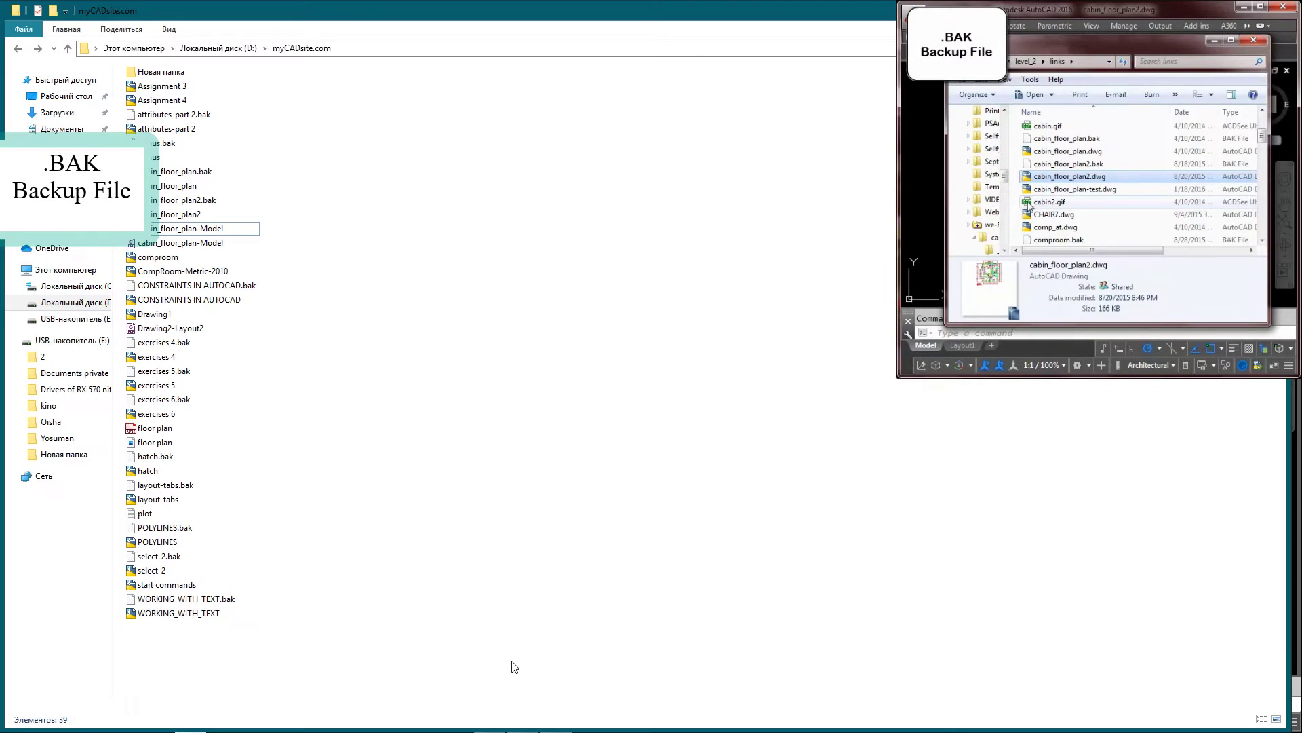
- Switch to the myCADsite.com folder, compare the cabin_floor_plan2.bak backup with the cabin_floor_plan2 drawing, and return to AutoCAD
drag(336, 13, 534, 32)
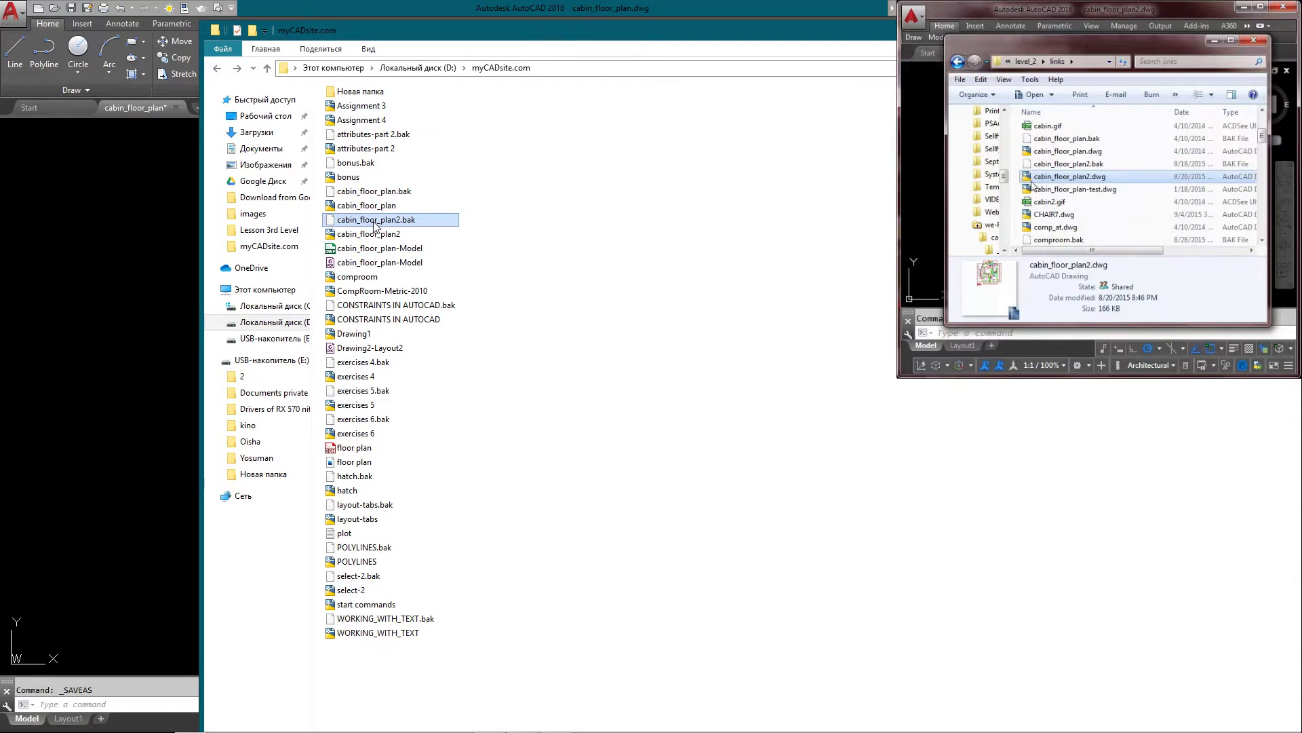
click(412, 222)
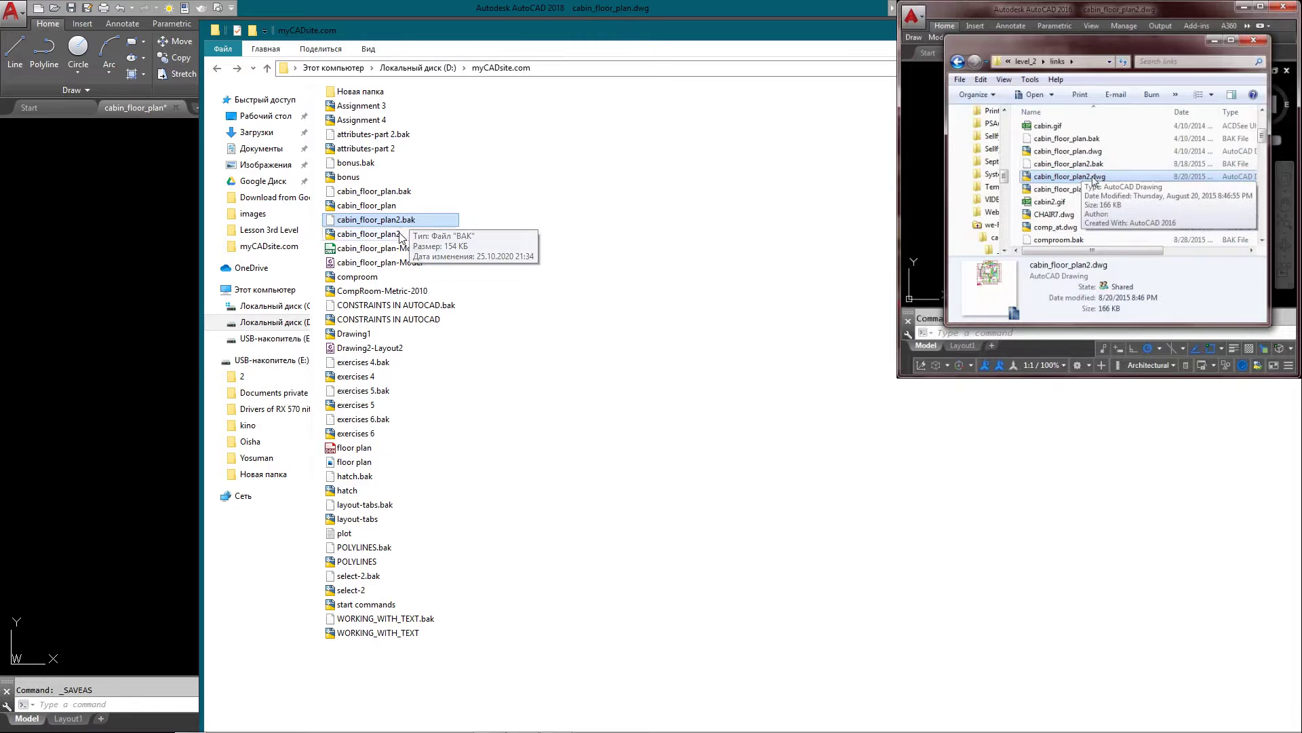
click(400, 235)
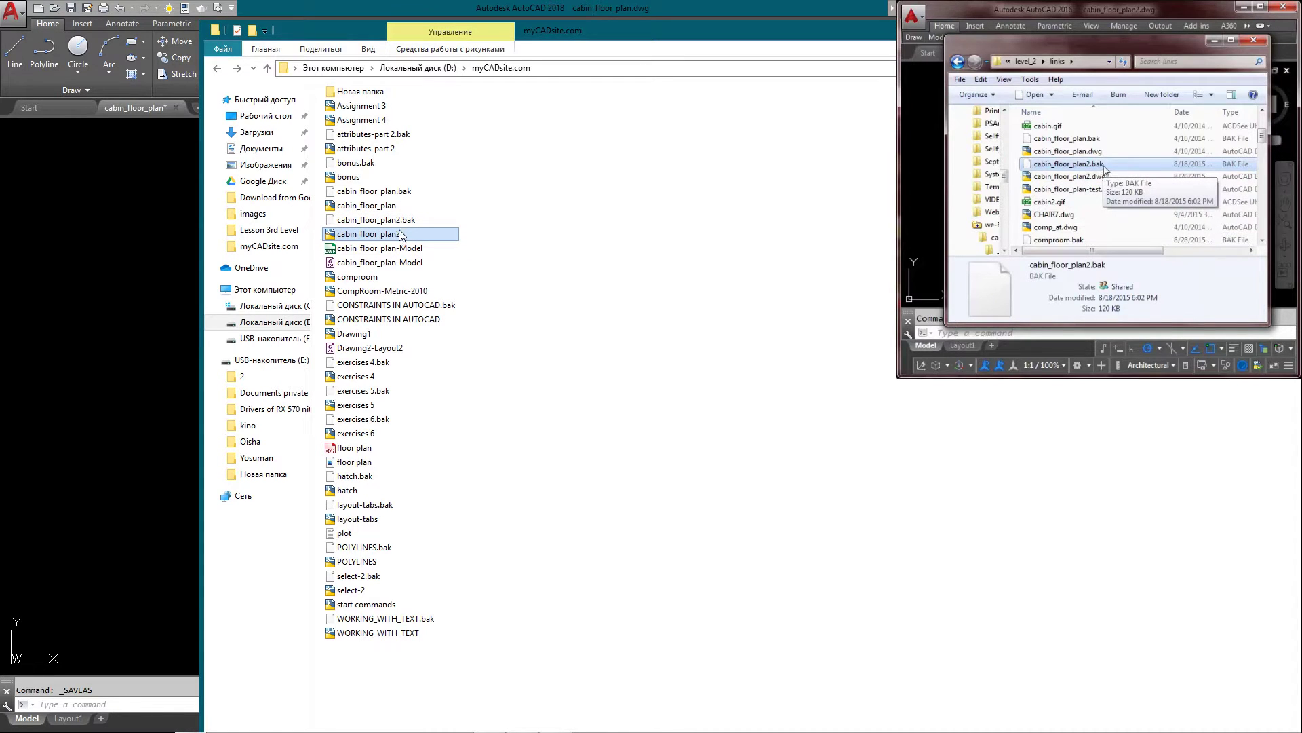
click(398, 221)
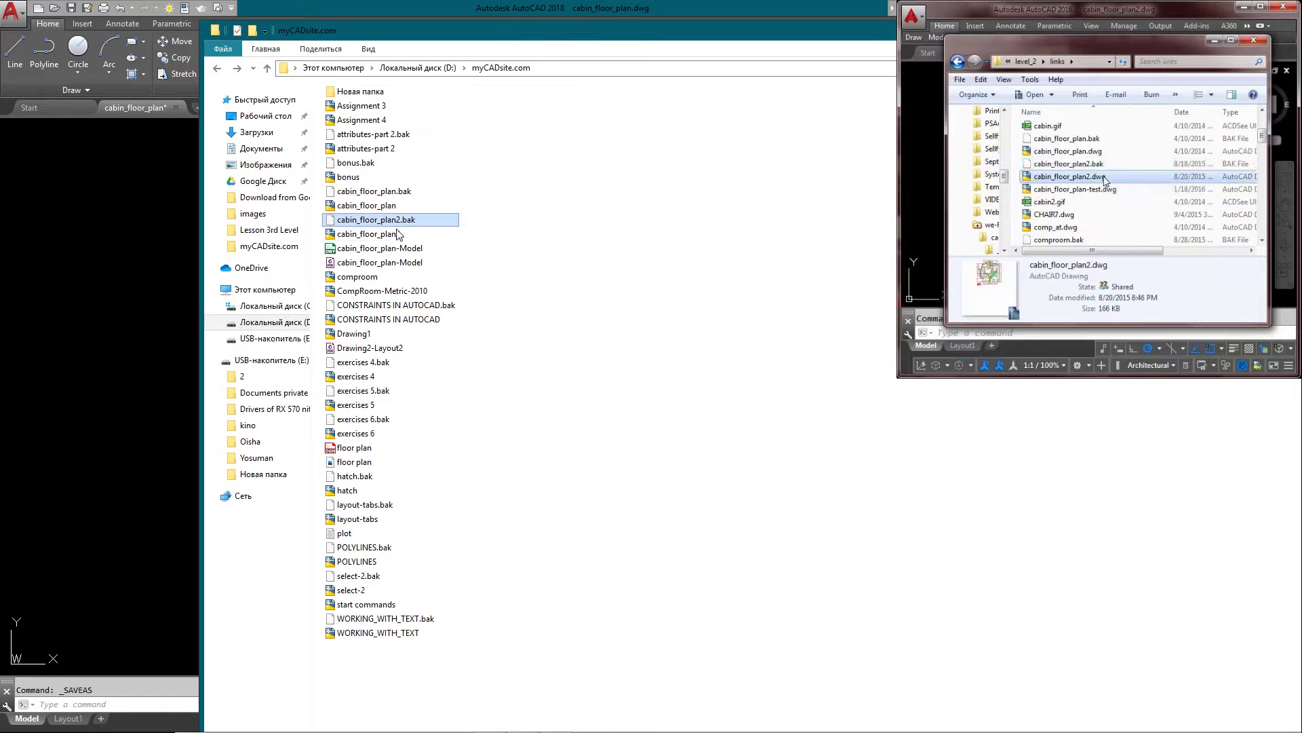
click(399, 234)
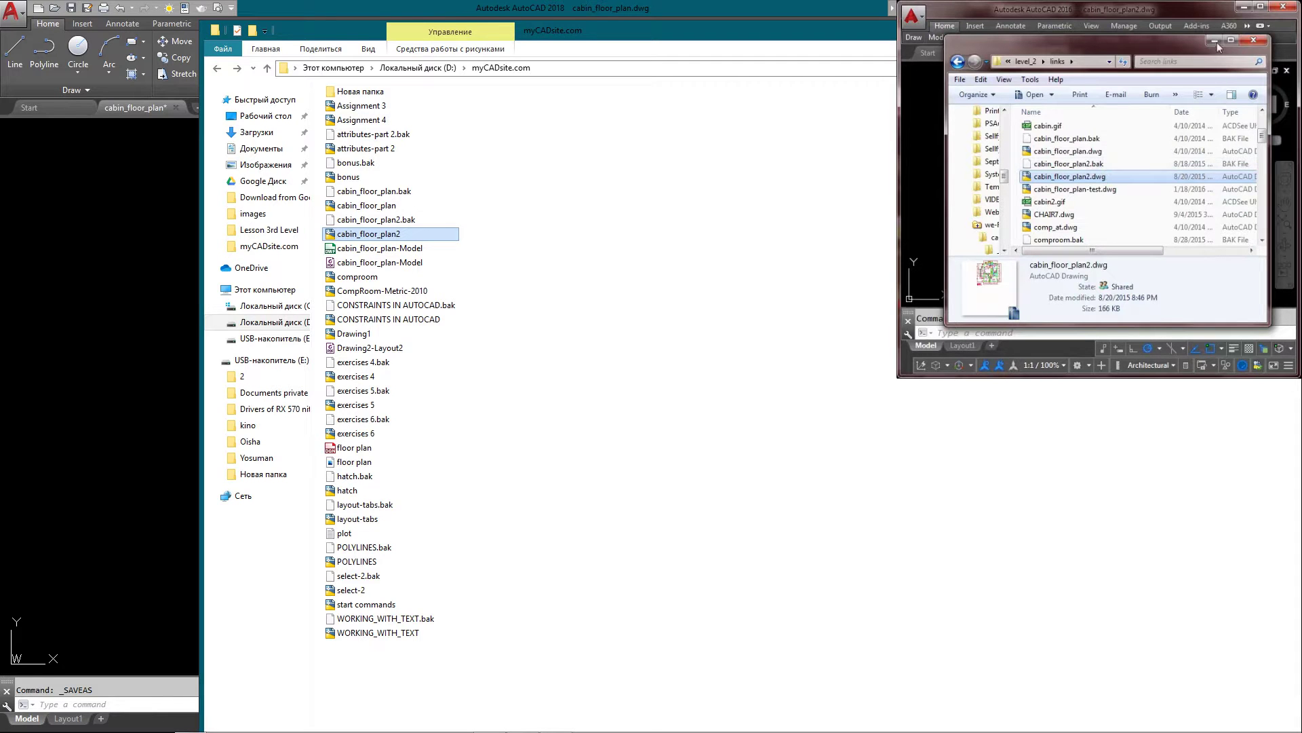
drag(1004, 30, 546, 48)
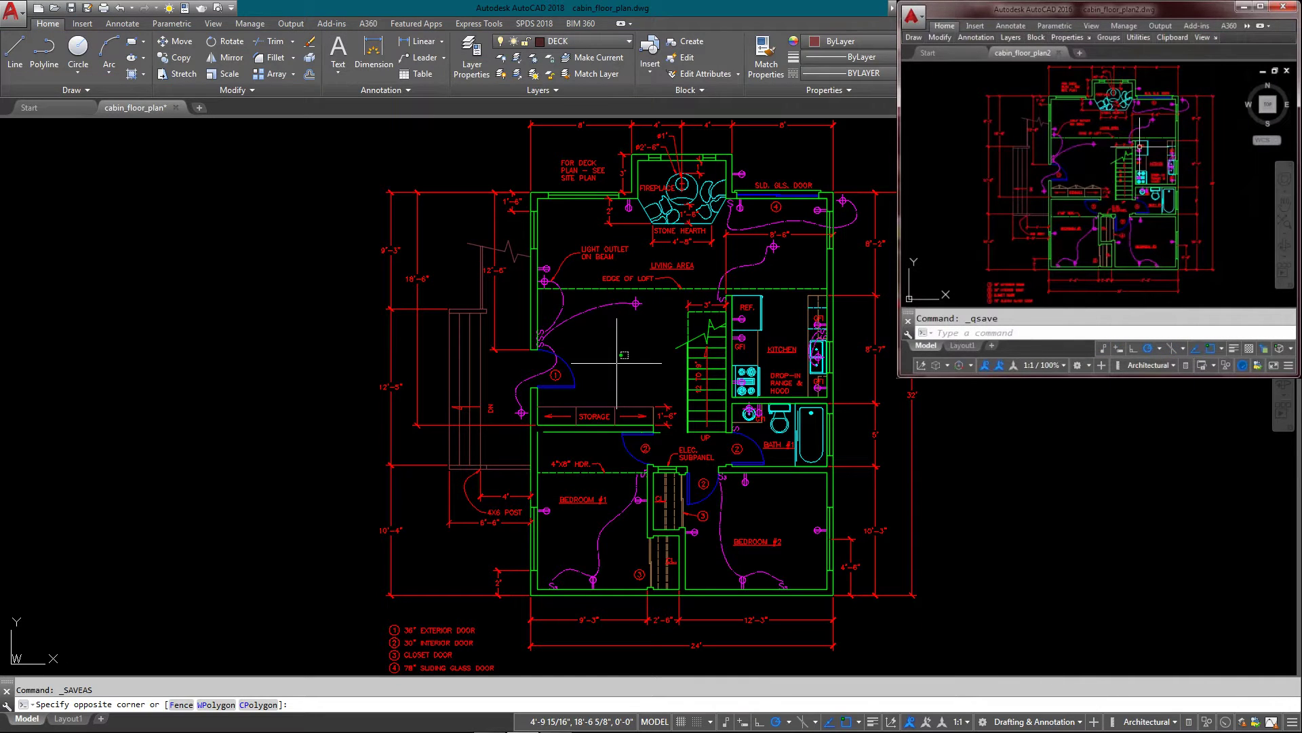
- Try disabling and re-enabling the backup copy created with each save in the program options, then discard the changes
text(op)
key(Return)
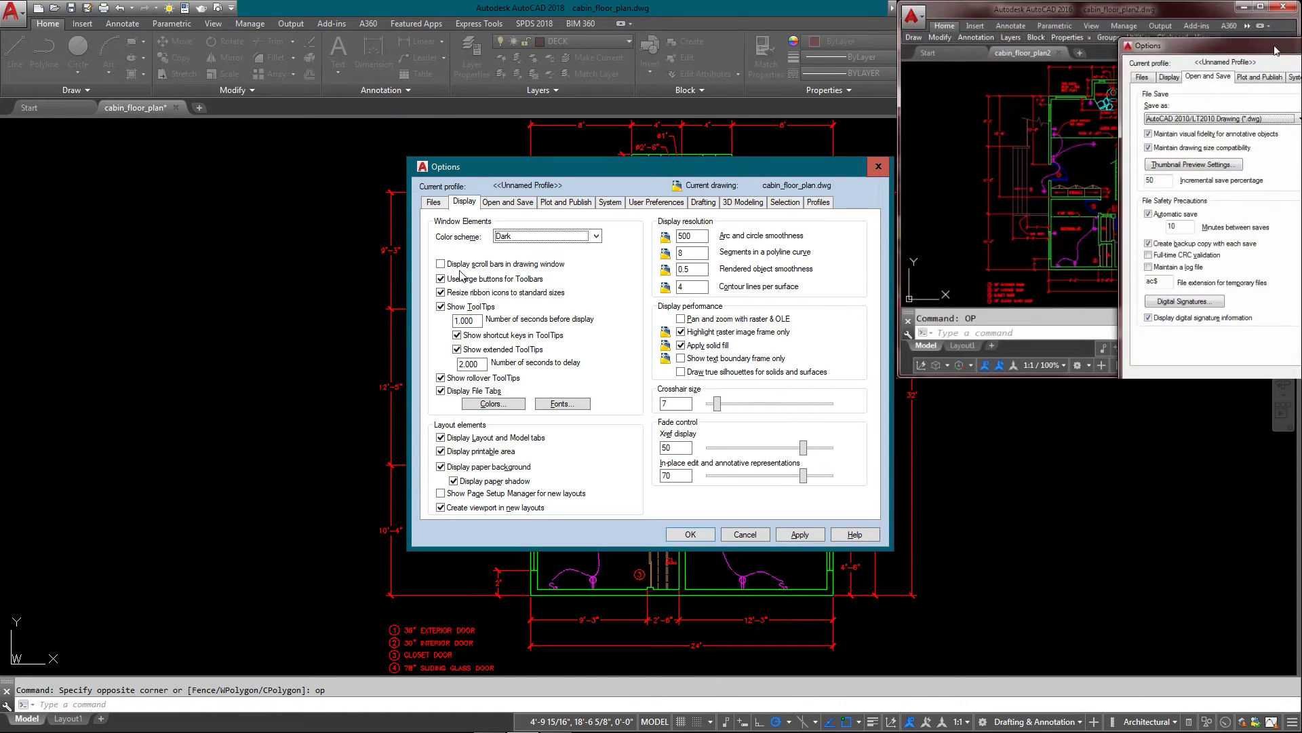
click(509, 201)
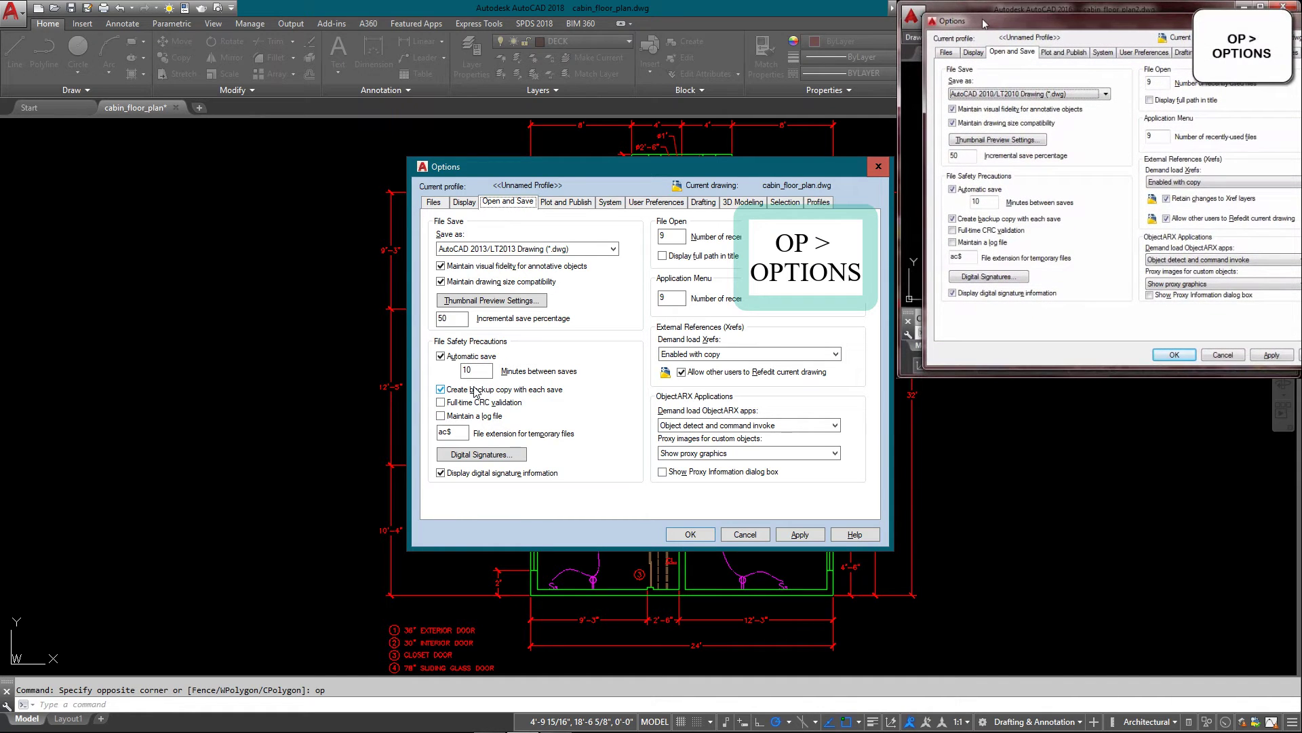
mouse_move(474, 392)
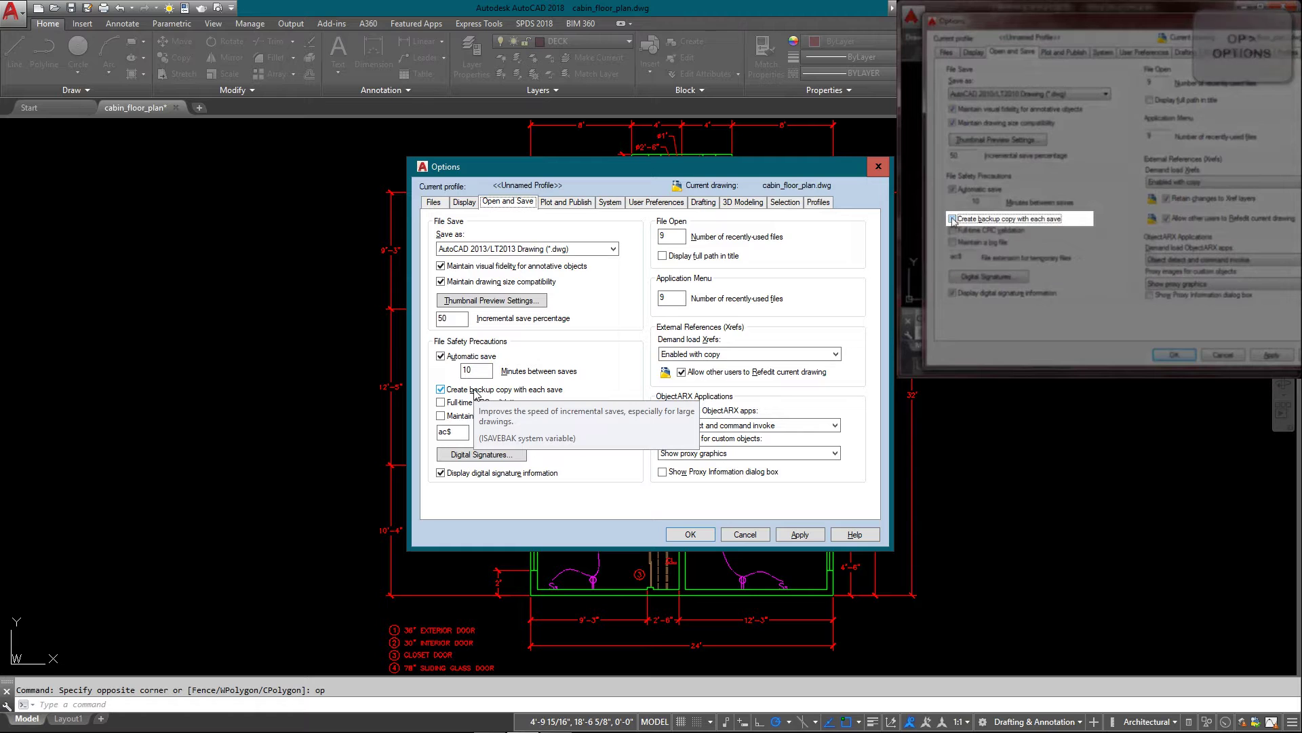
click(475, 390)
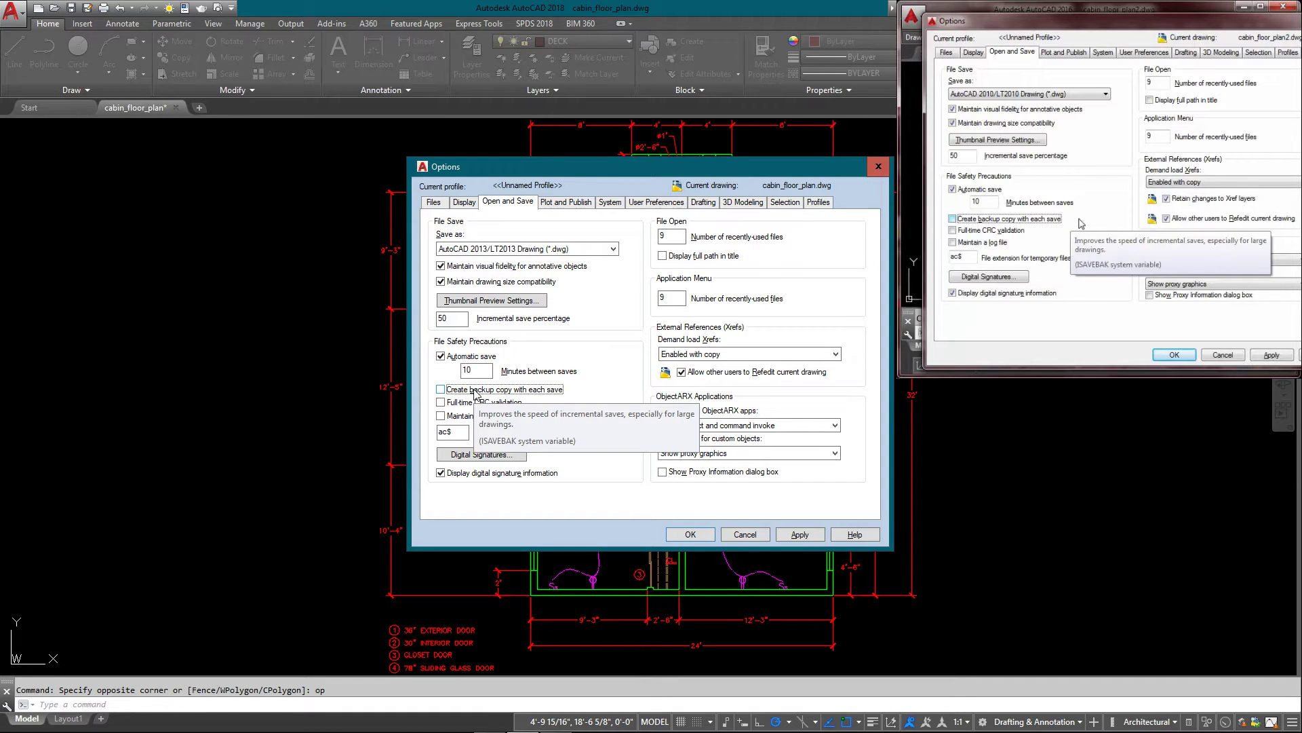
click(474, 391)
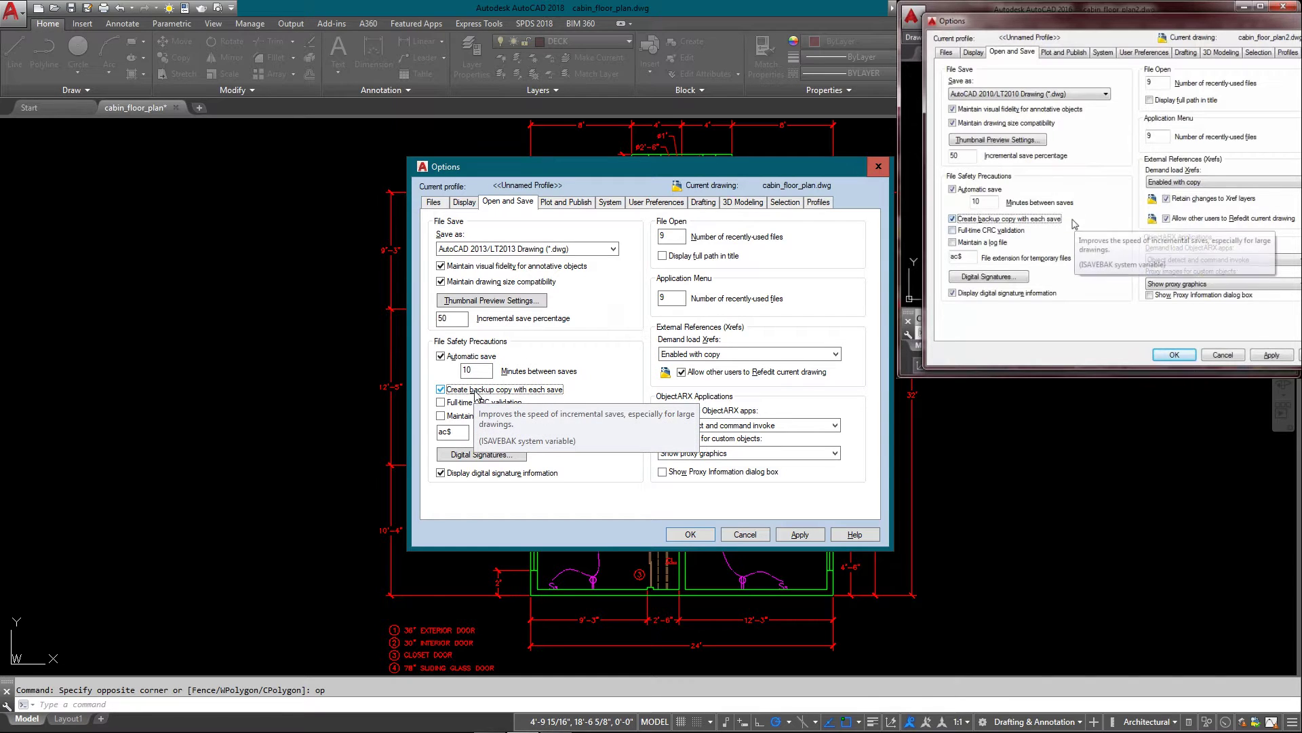
click(744, 535)
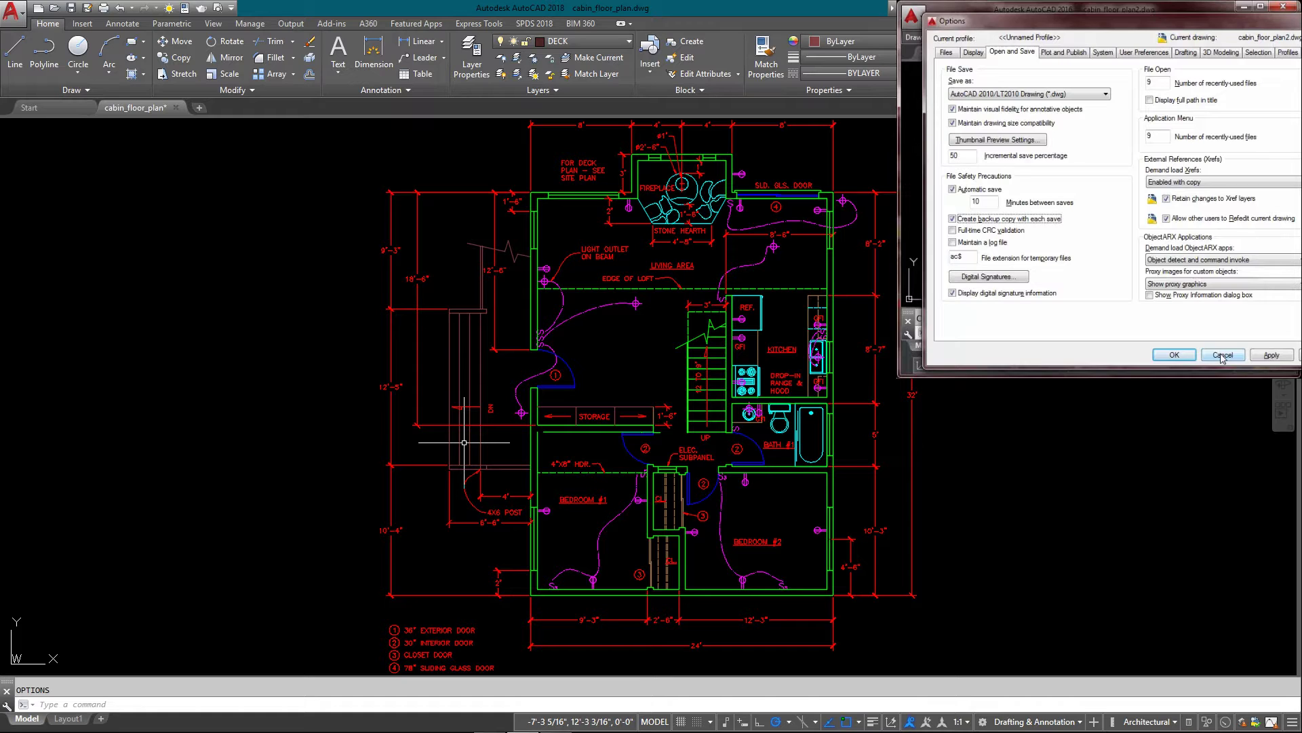
click(1222, 355)
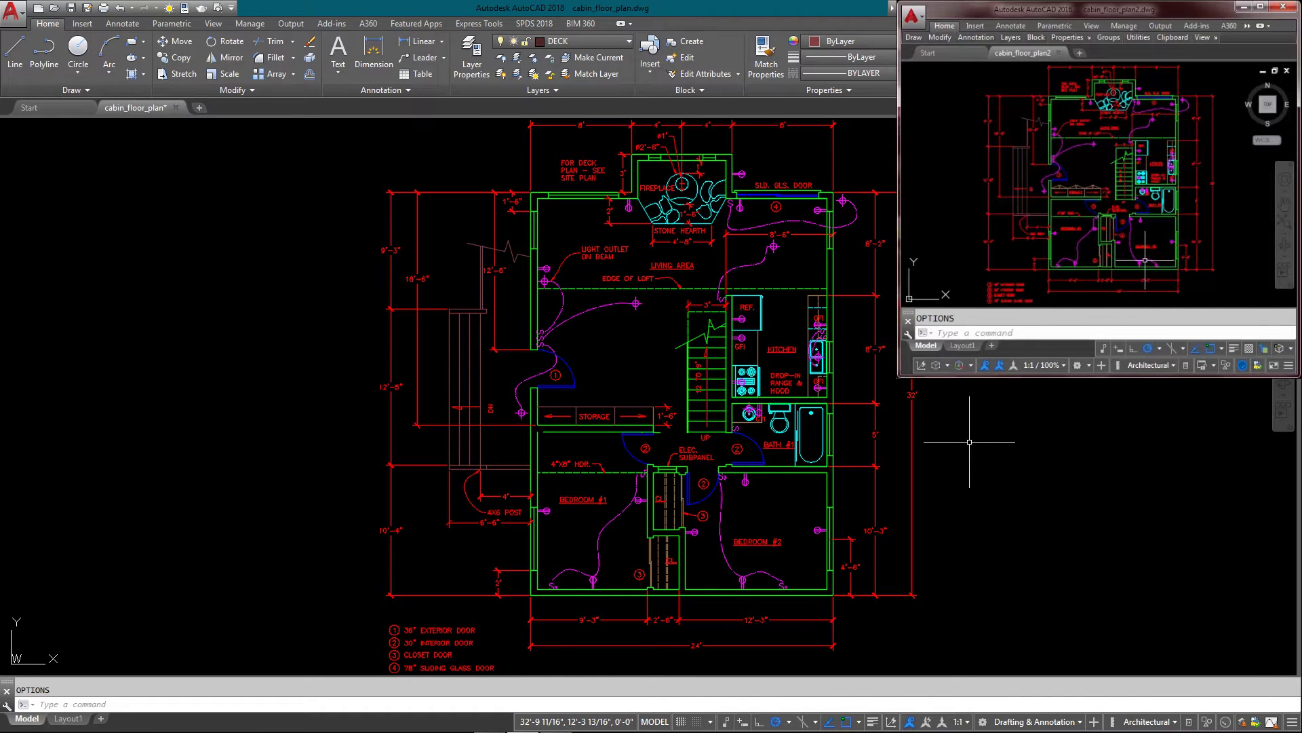
mouse_move(1145, 260)
key(Escape)
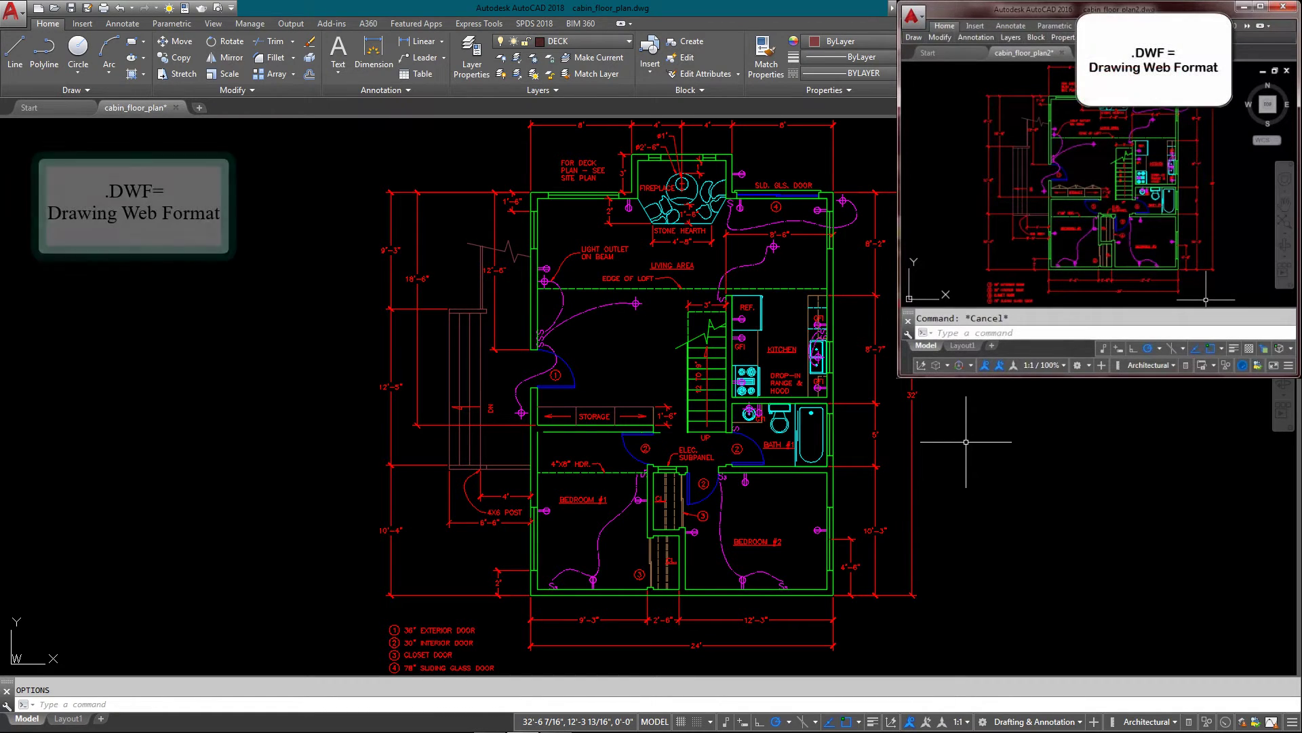
- Set up a DWFOUT plot with DWF6 ePlot.pc3, the drawing extents as plot area and centering off, then cancel it
text(Dwf)
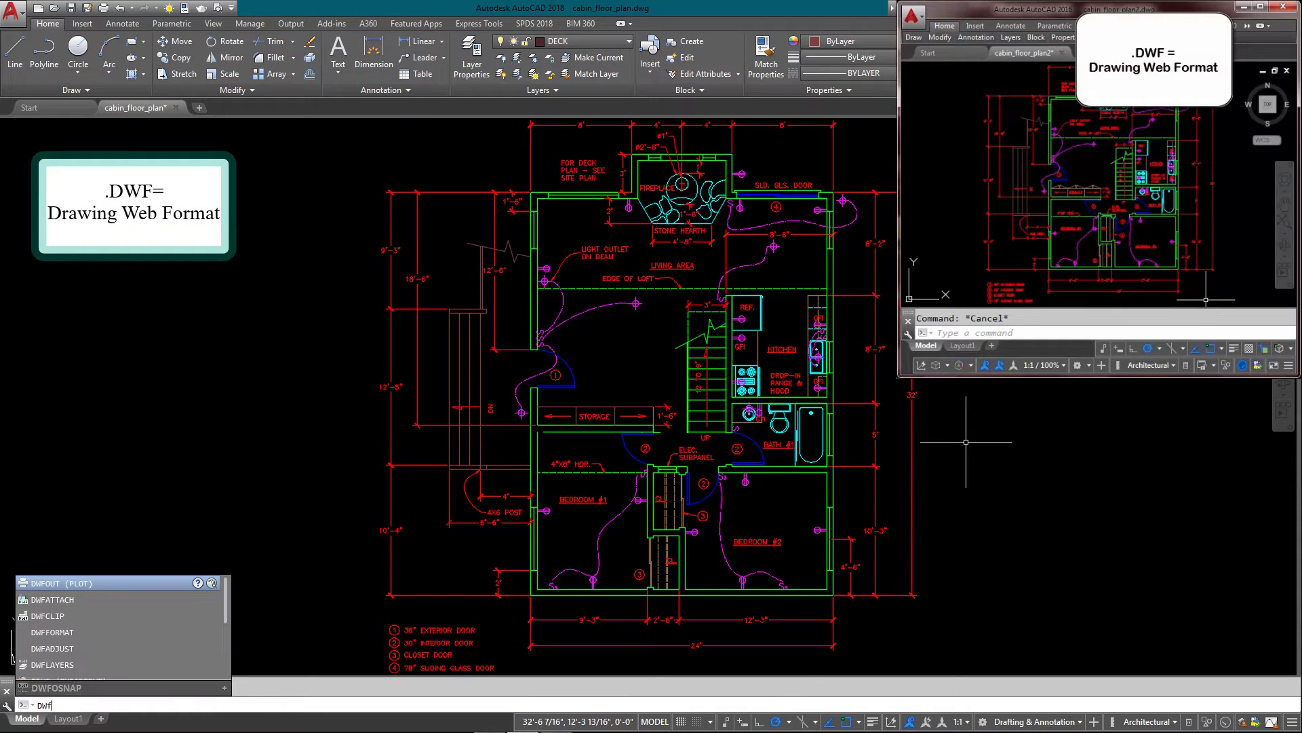
text(dwfou)
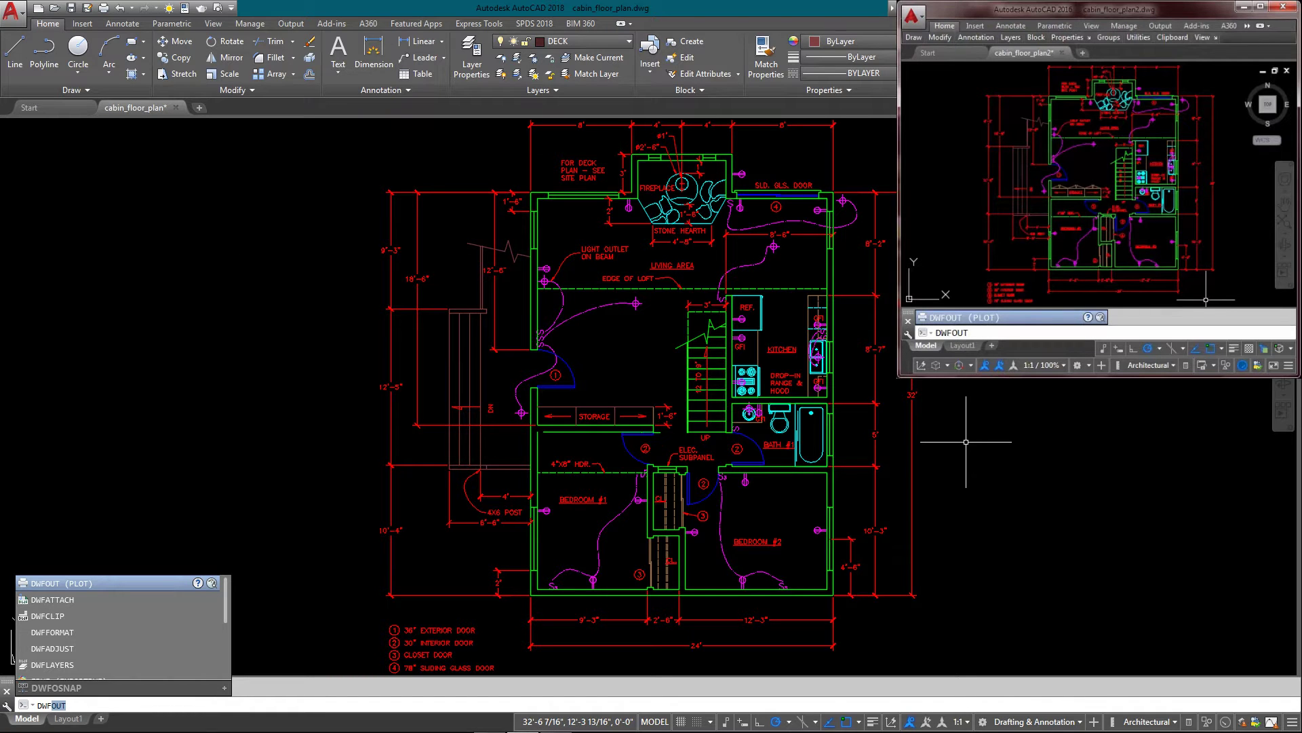
key(Return)
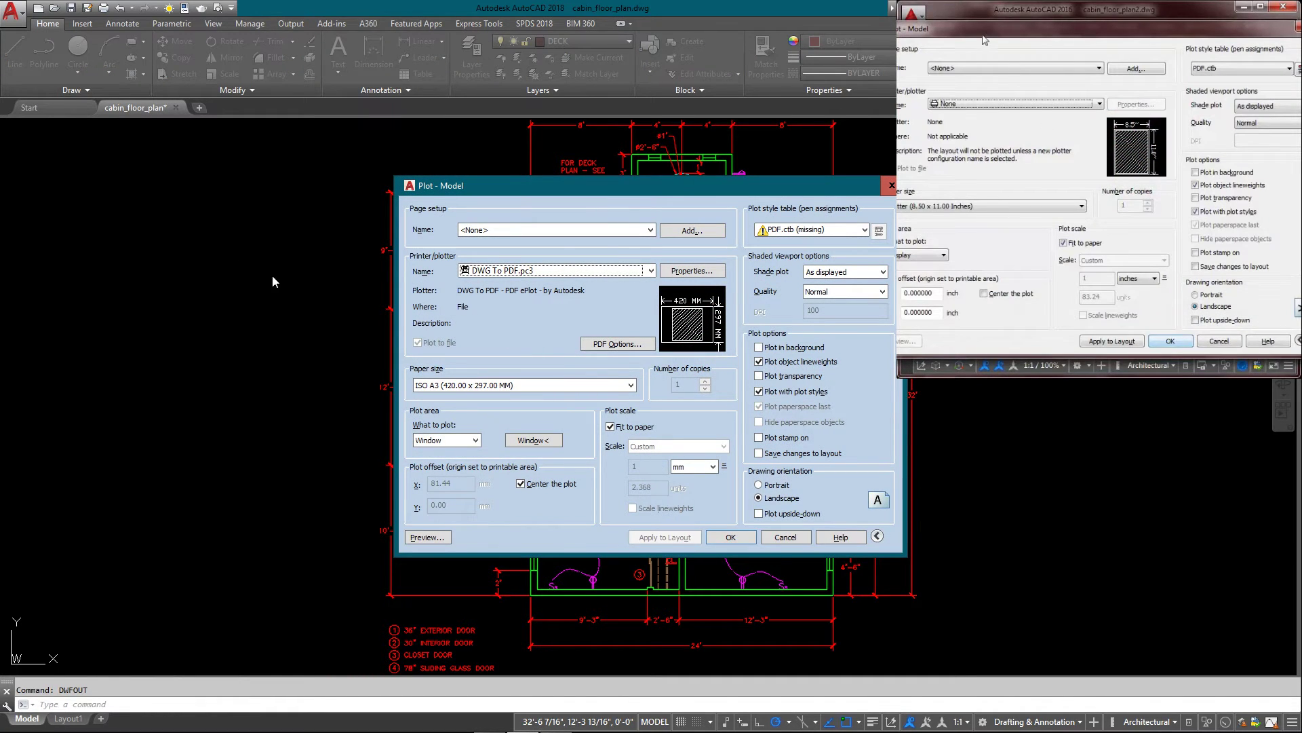
click(506, 271)
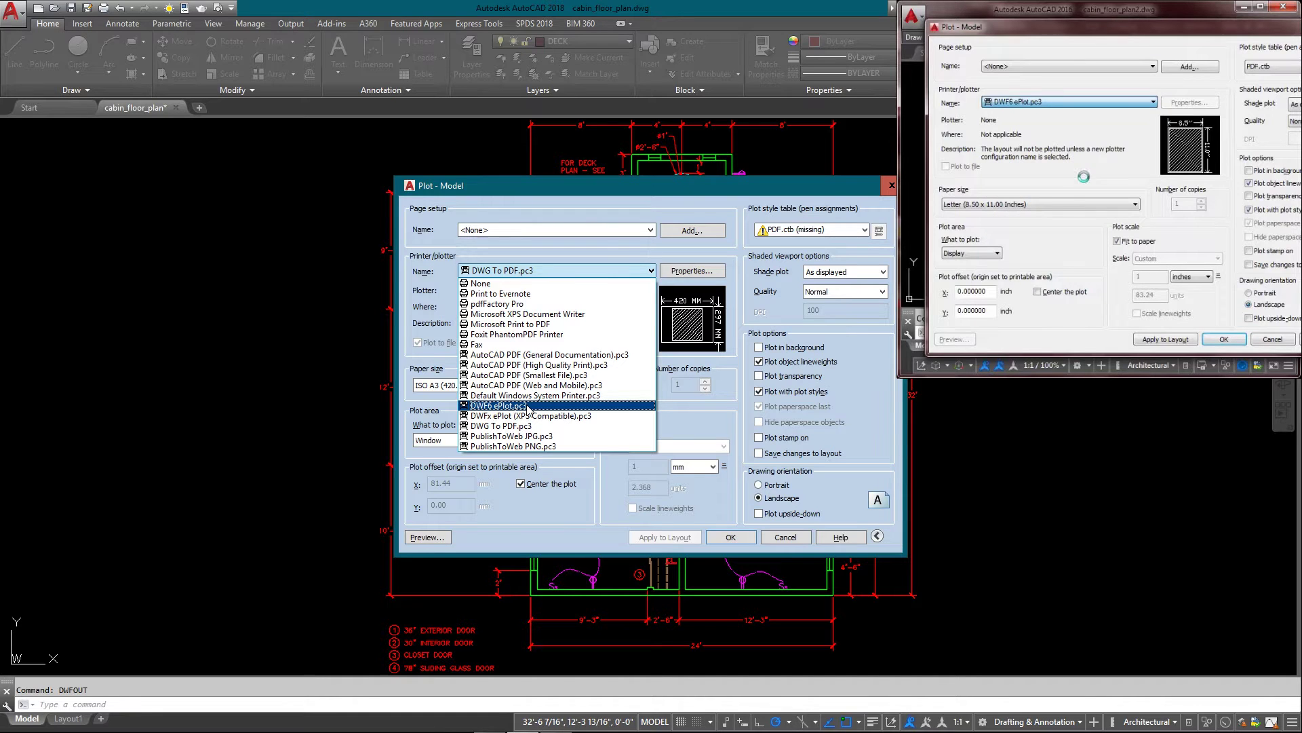
click(527, 406)
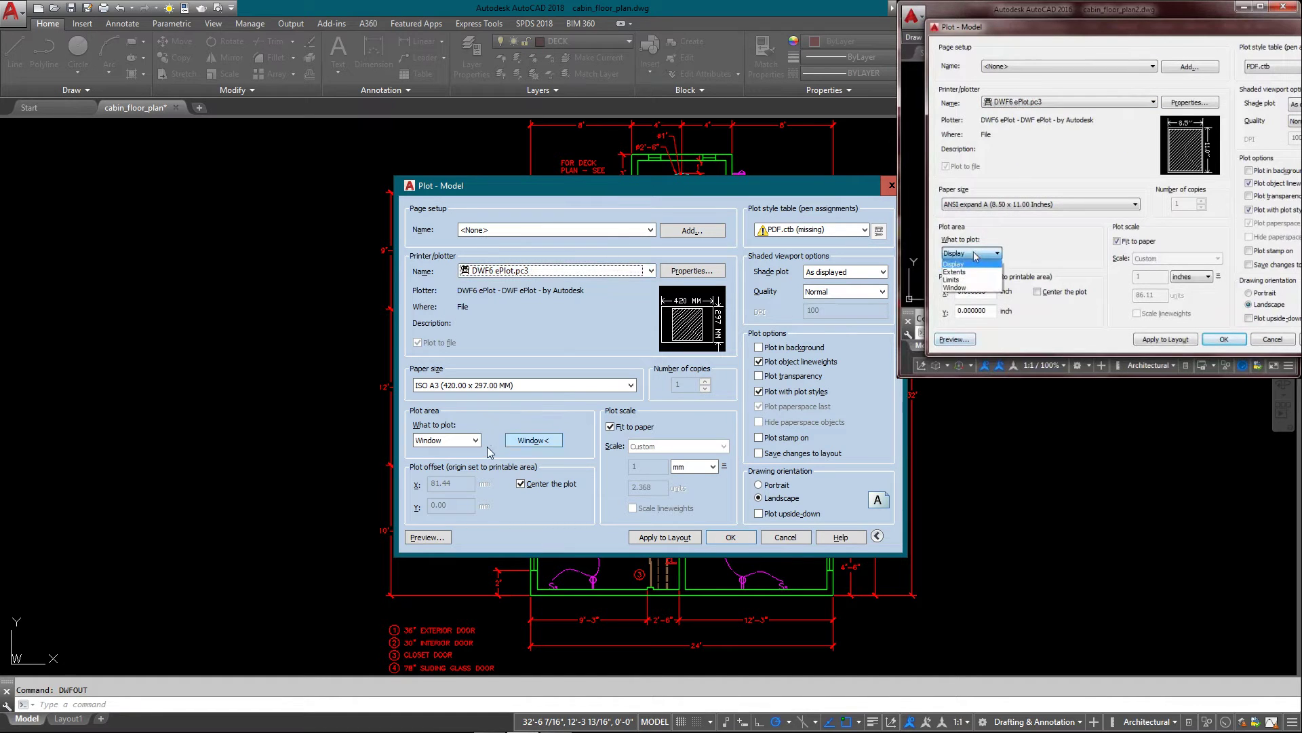
click(468, 442)
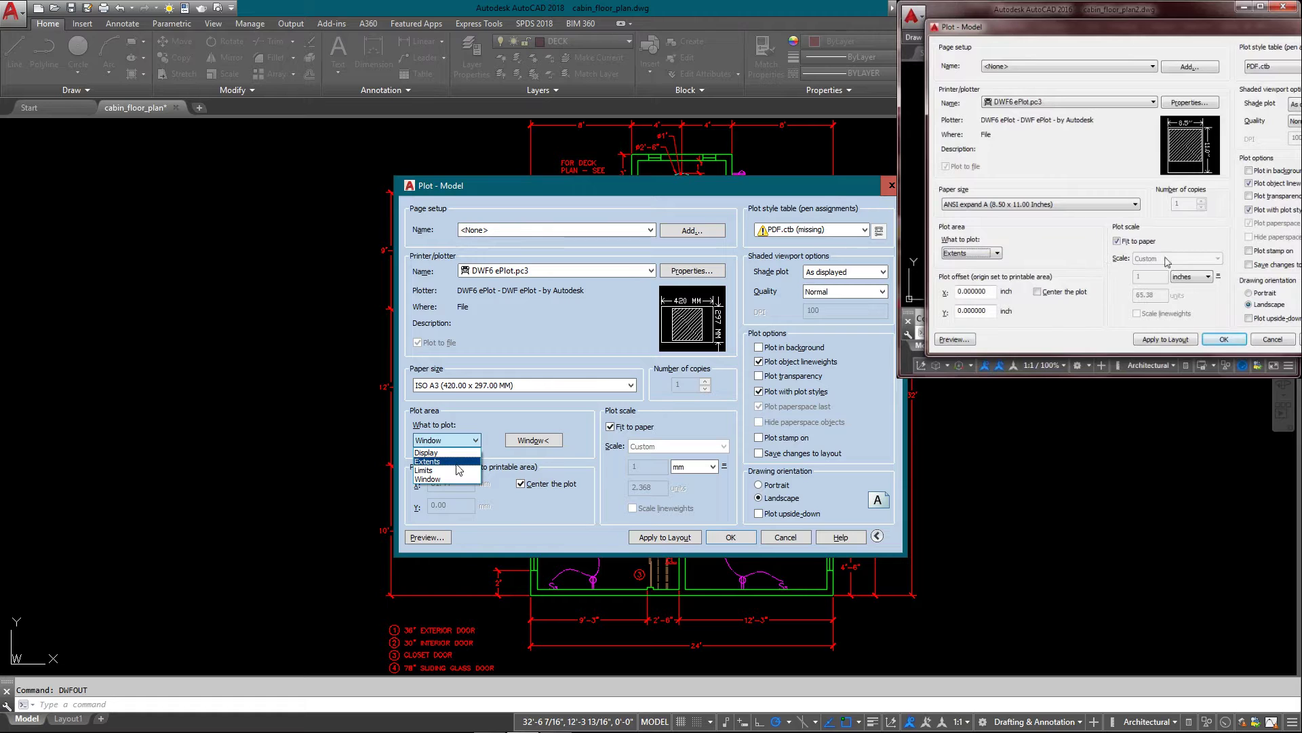
click(461, 462)
click(521, 484)
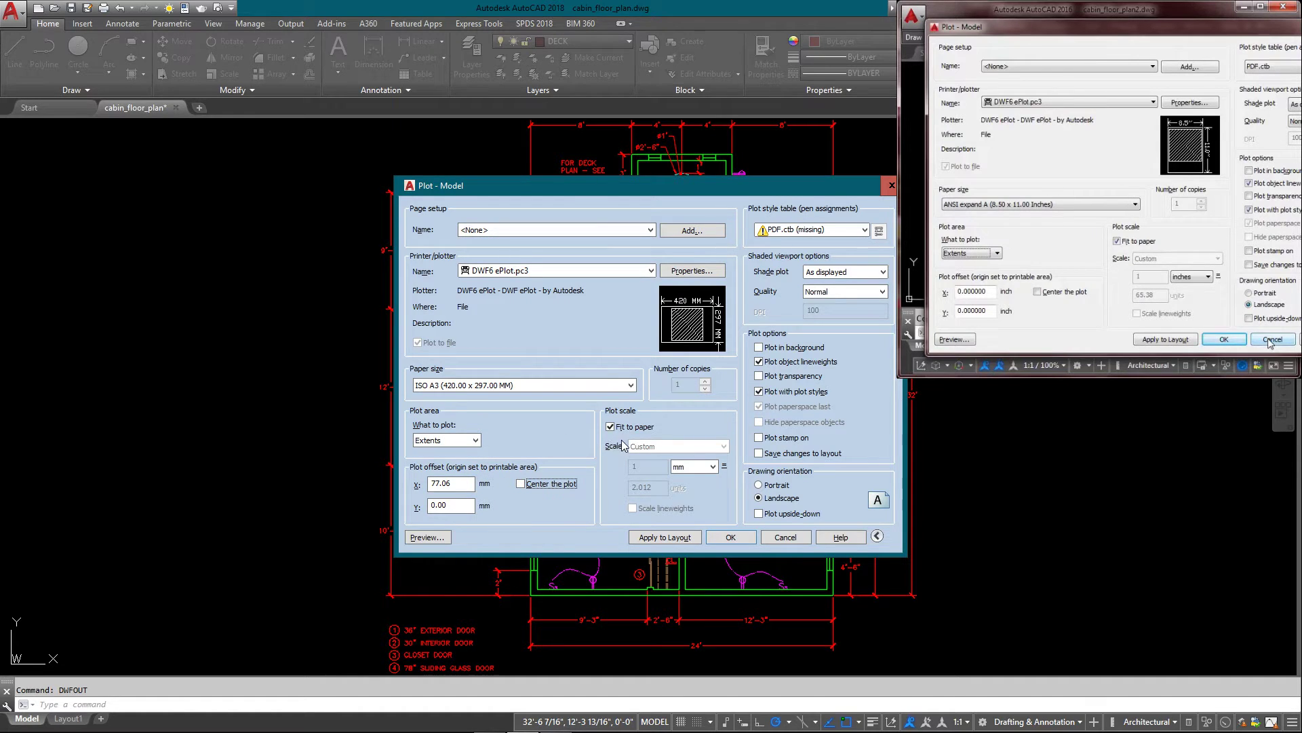
click(786, 537)
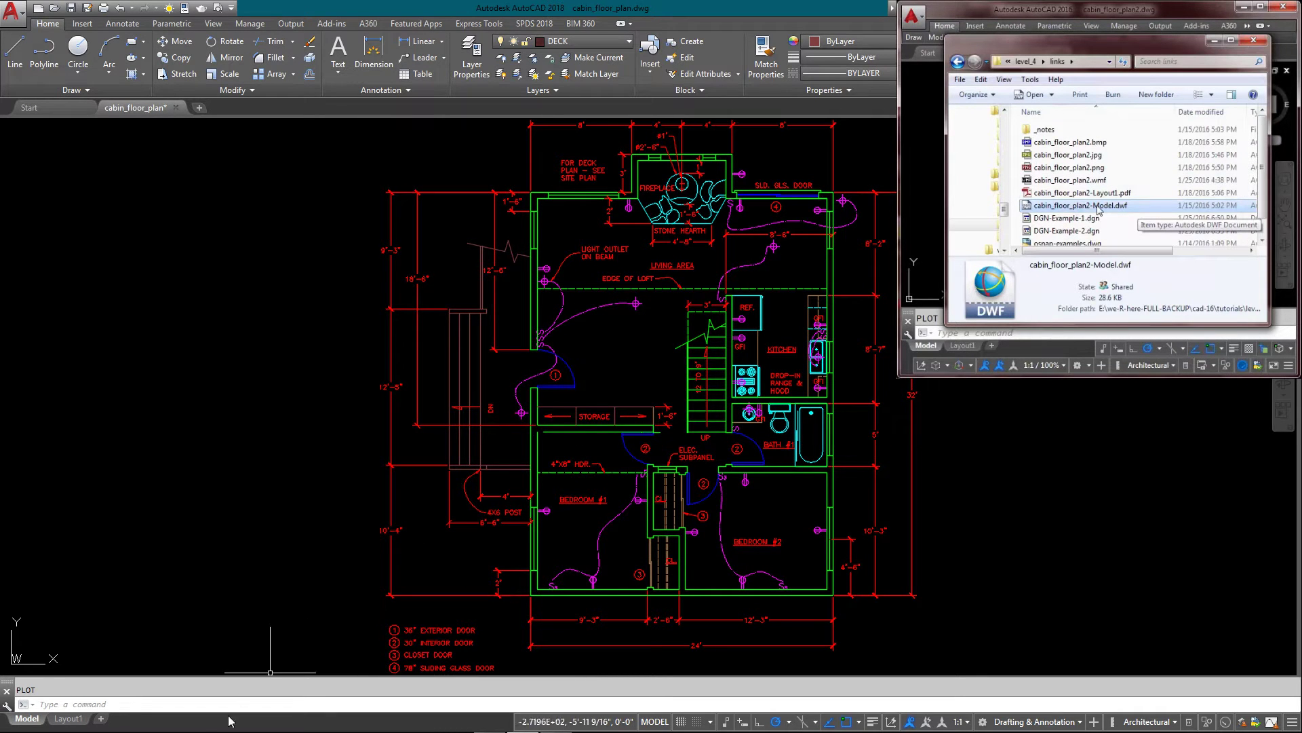
- Locate cabin_floor_plan-Model.dwf in the myCADsite.com folder, then switch to Autodesk Design Review and examine its sheet, view, markup and measuring tools
click(189, 724)
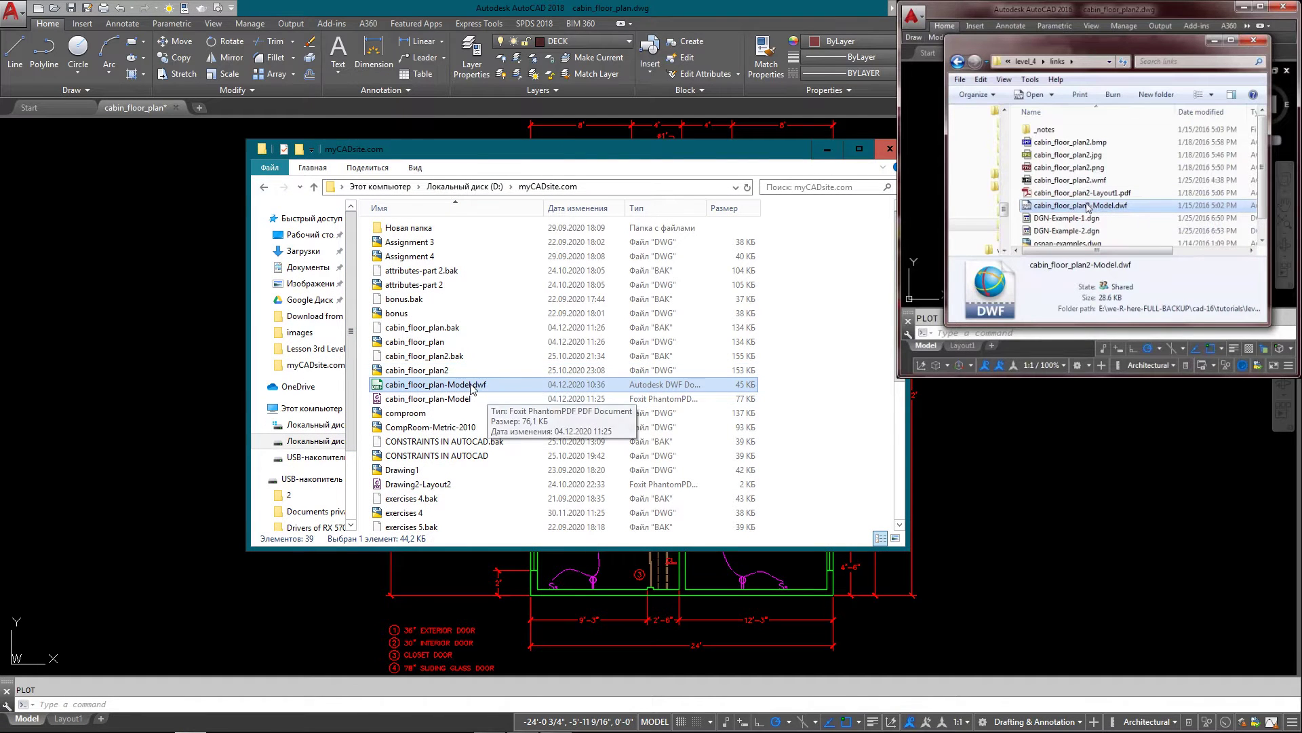
click(827, 149)
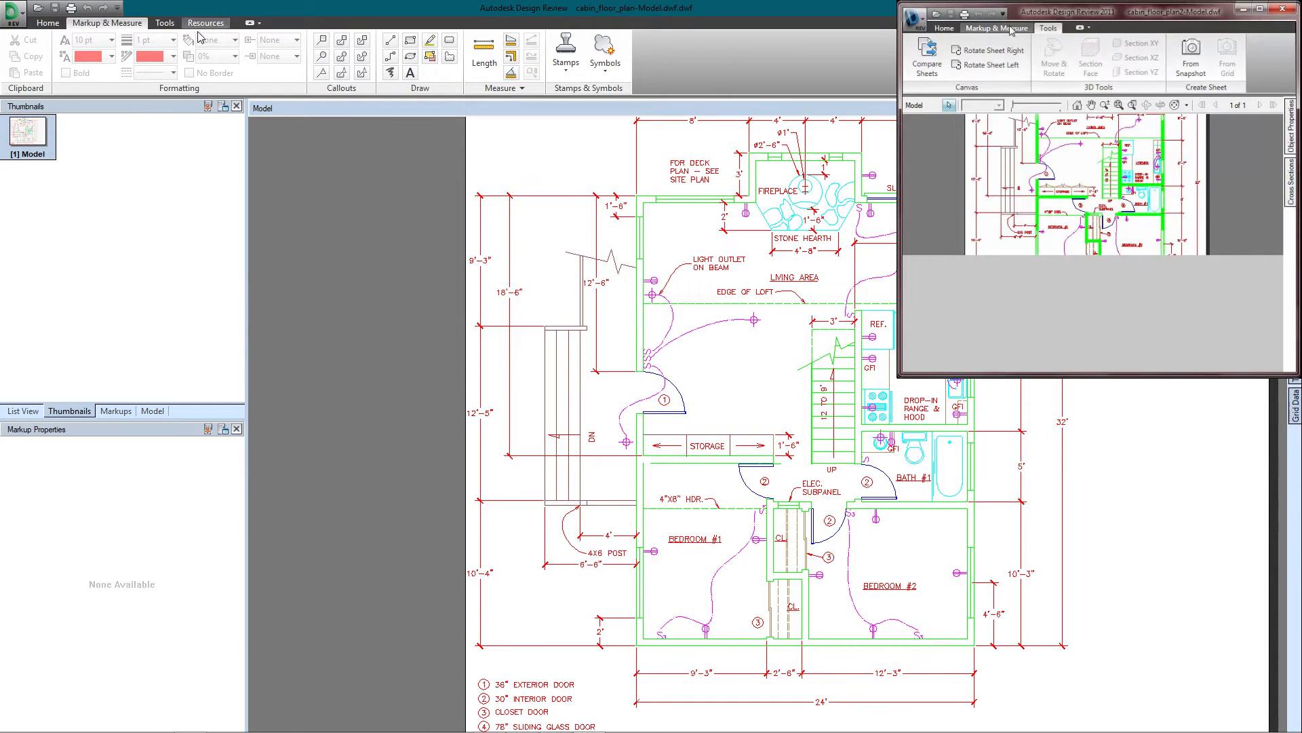
click(165, 23)
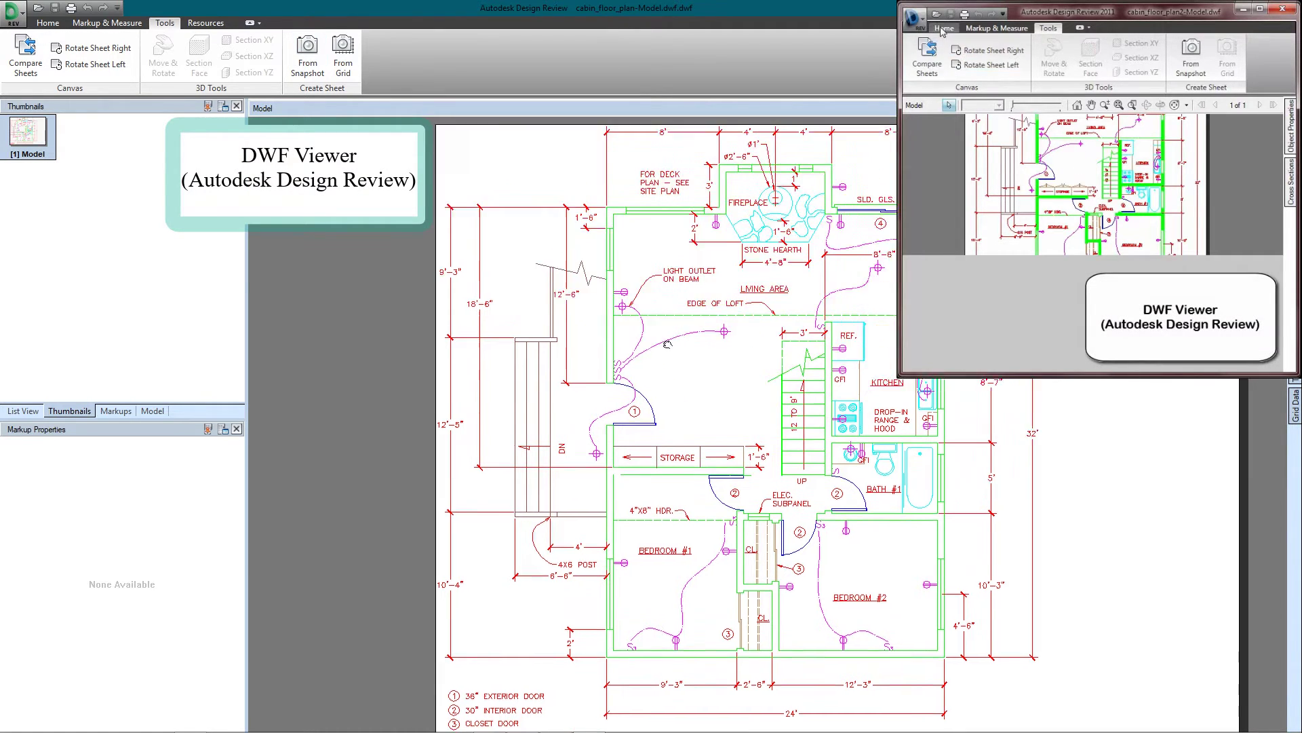
drag(679, 306, 556, 334)
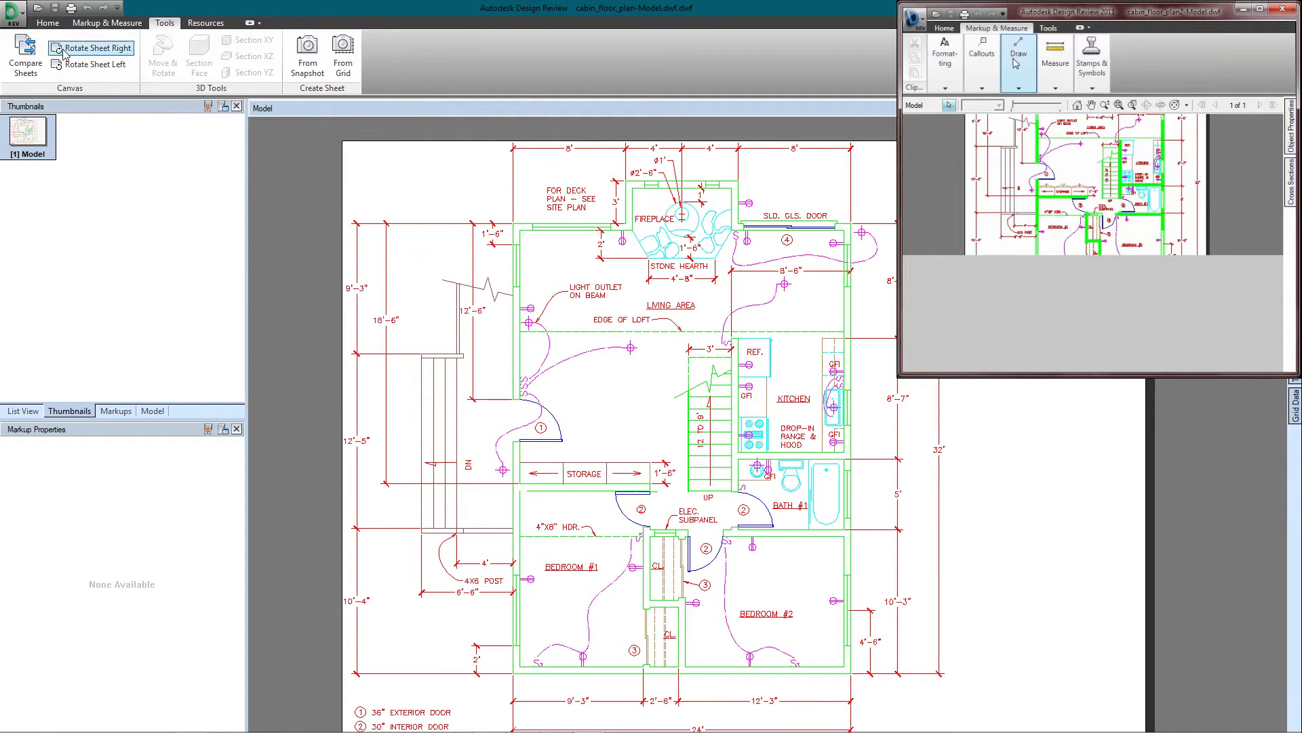
click(48, 23)
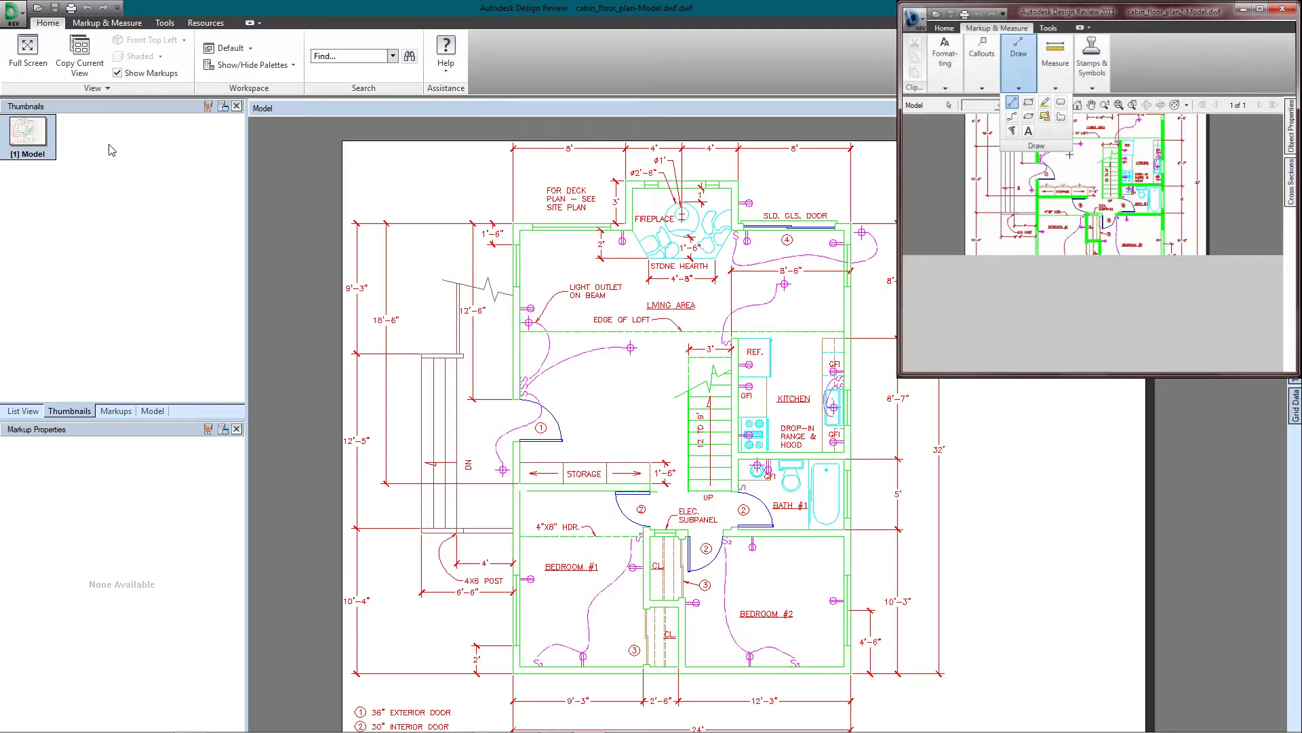
click(105, 23)
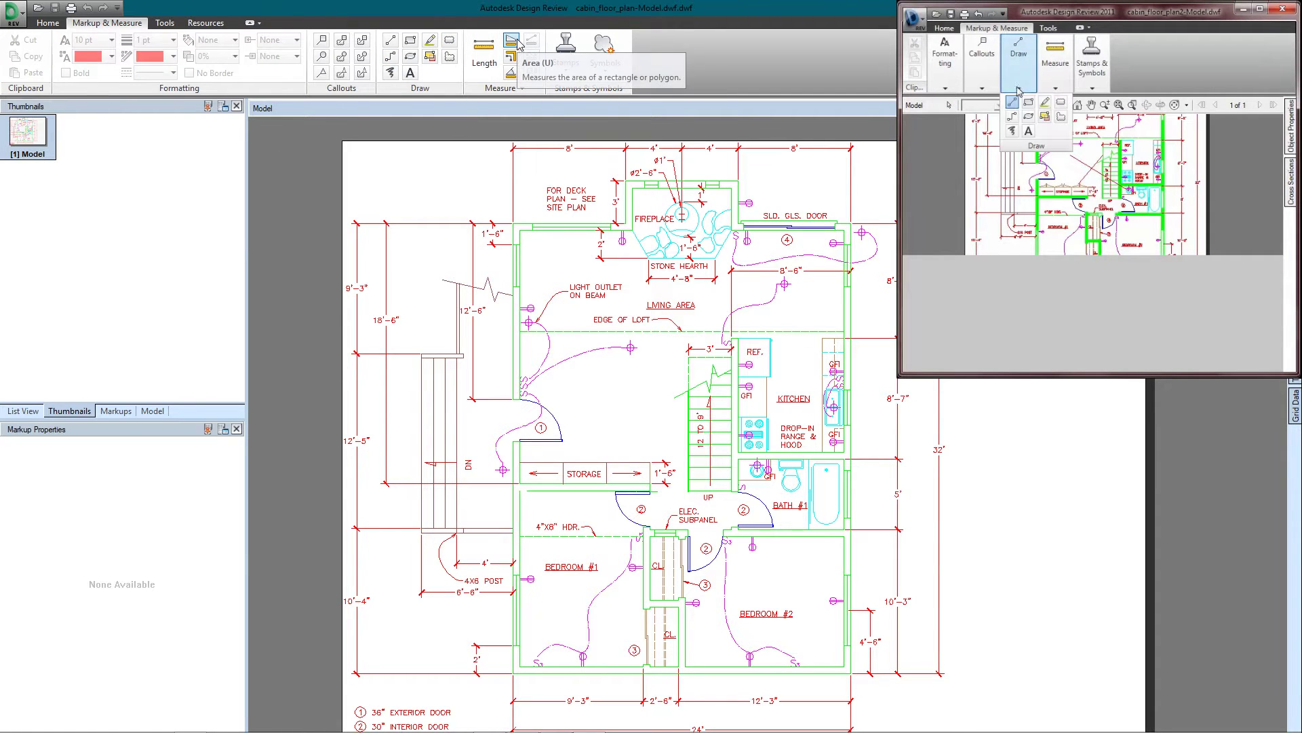
- Draw markups on the cabin plan: a diagonal line from the living area's upper-left corner and two overlapping rectangles across the storage area
click(390, 40)
click(514, 228)
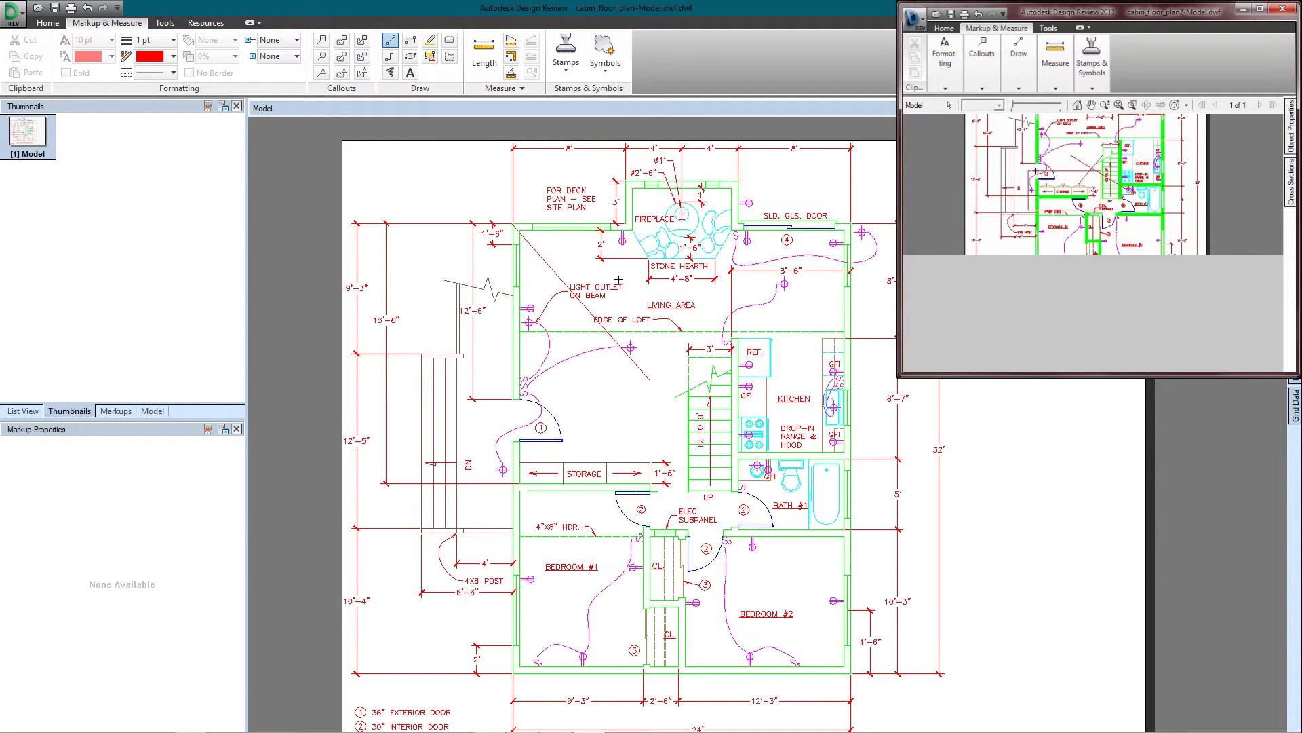
click(556, 305)
click(635, 525)
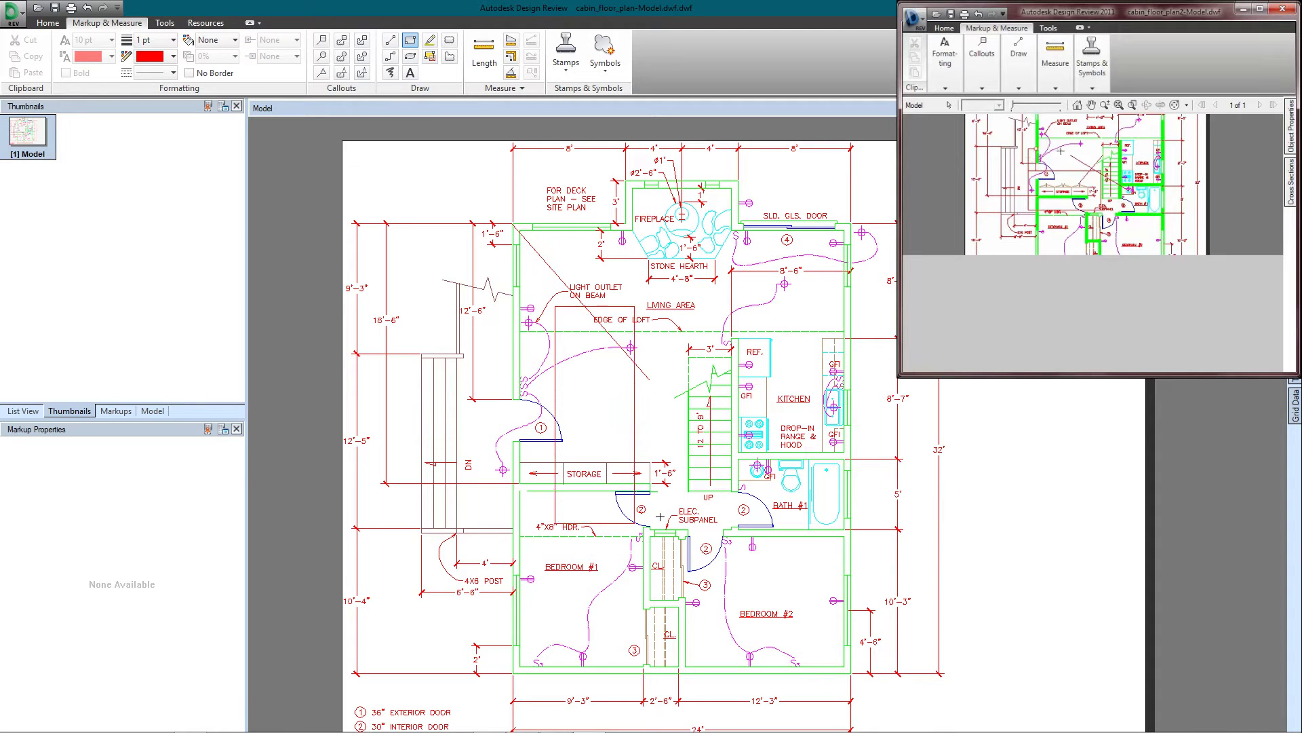
click(660, 518)
- Measure the left exterior wall's length from the exterior door to the building's lower corner, and switch back to AutoCAD
click(482, 48)
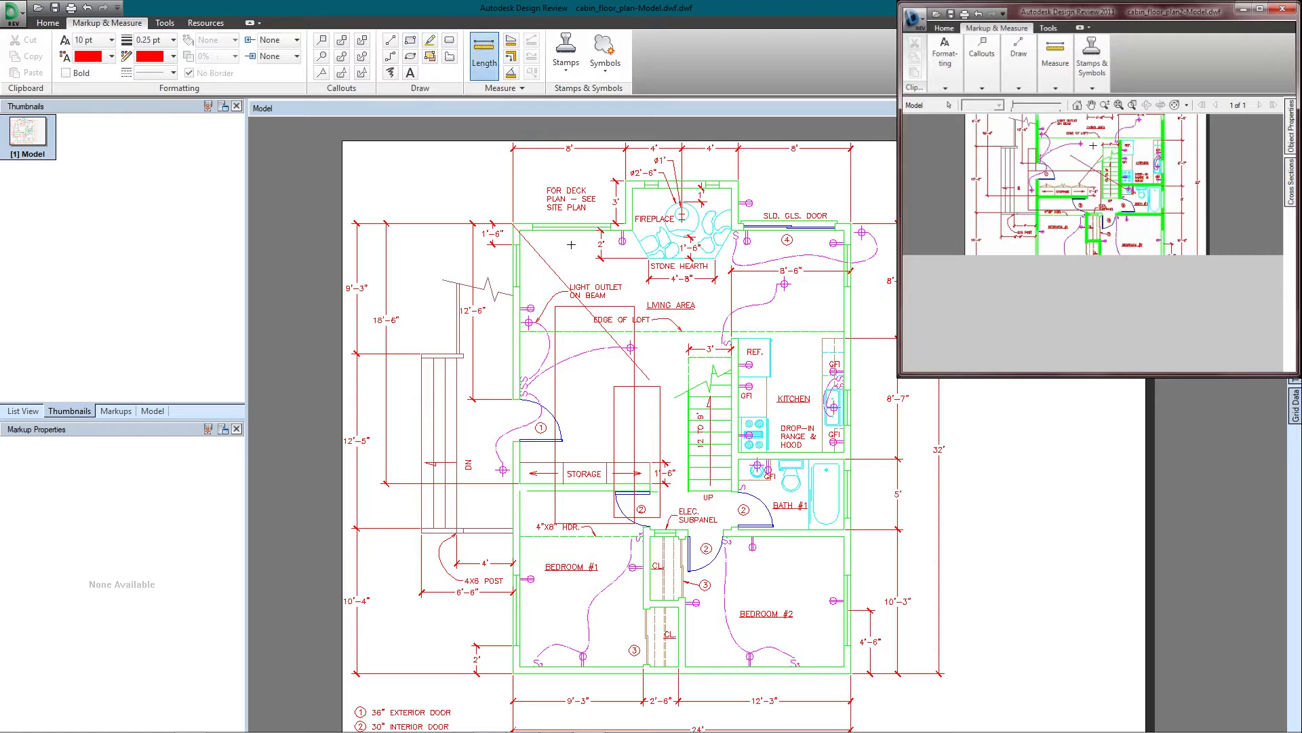
click(519, 442)
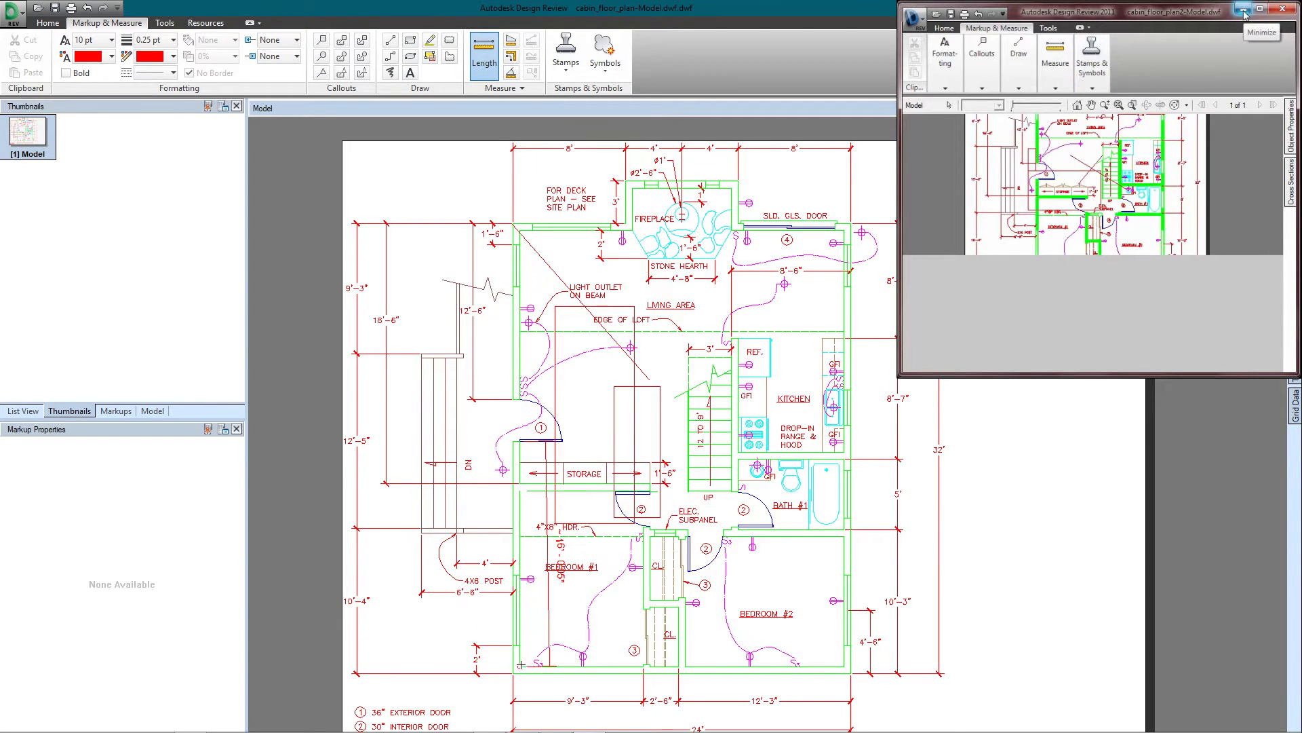
scroll(518, 400, up, 2)
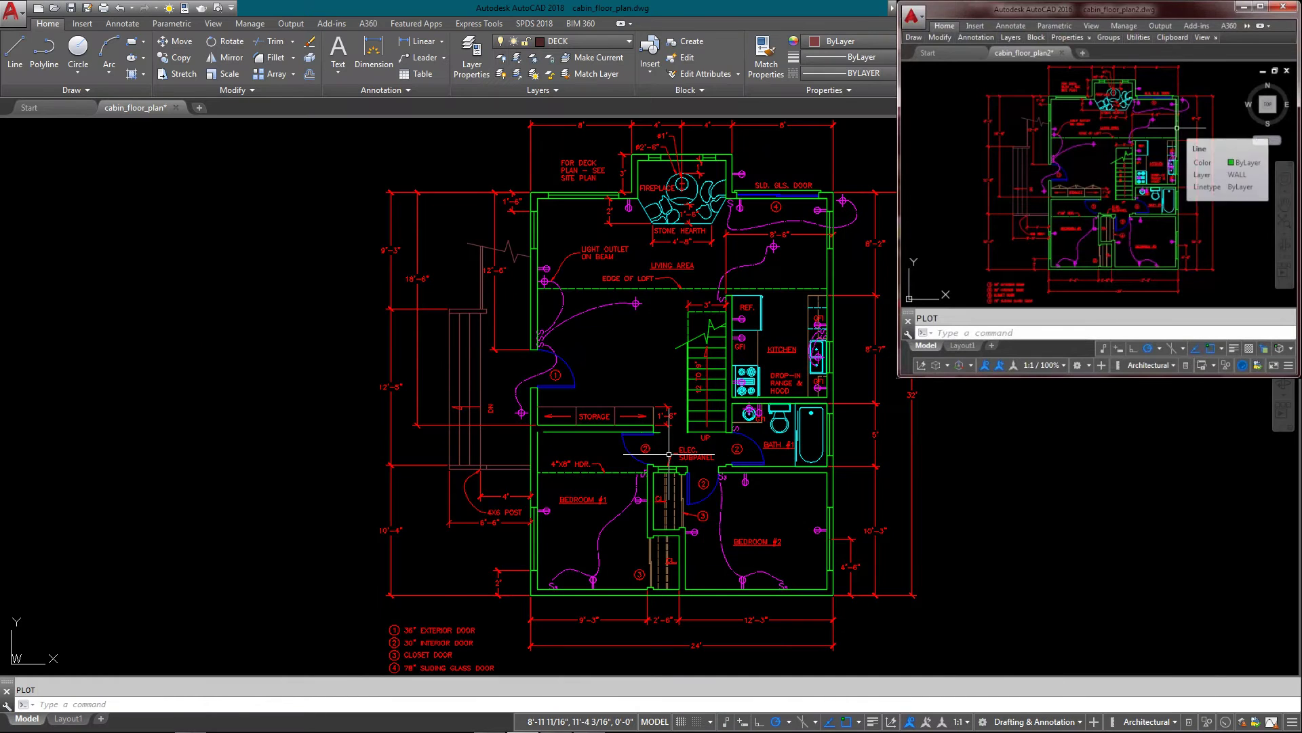
- Open the program options, enlarge the dialog and look up the path stored under Automatic Save File Location
text(op)
key(Return)
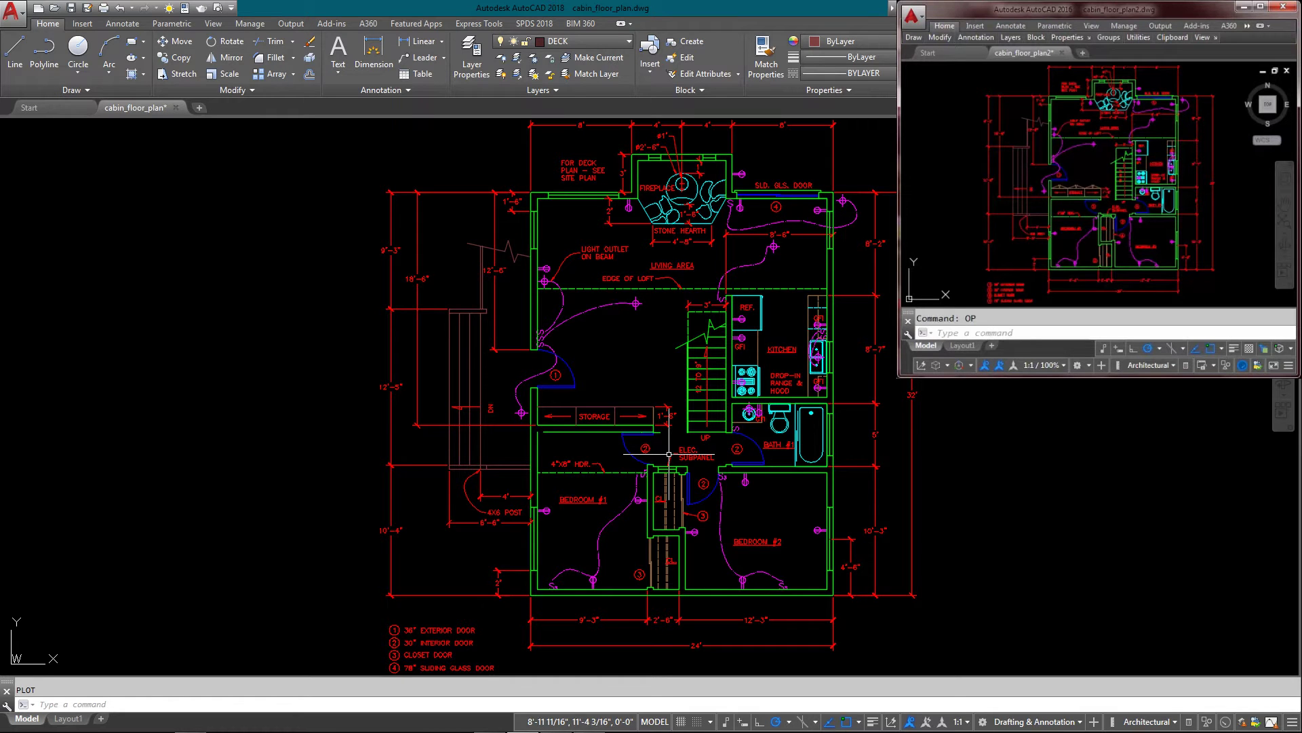
key(Return)
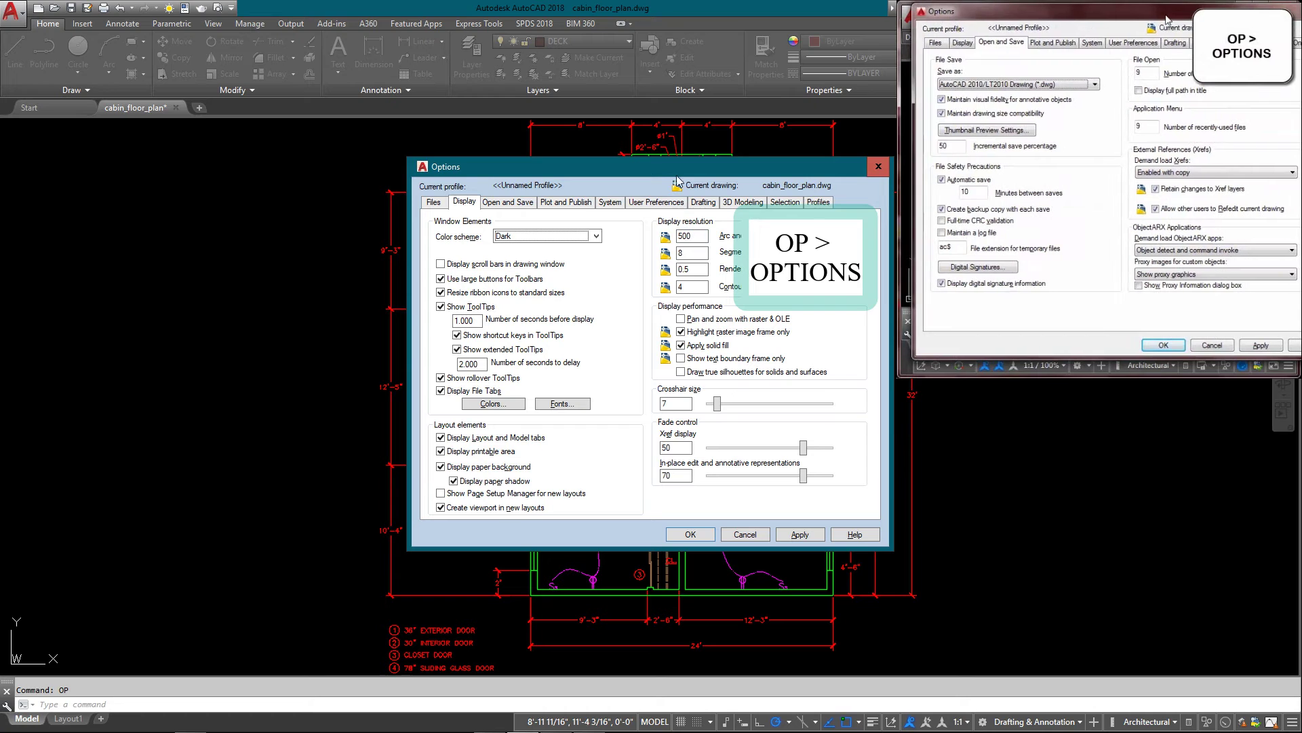
drag(673, 171, 630, 170)
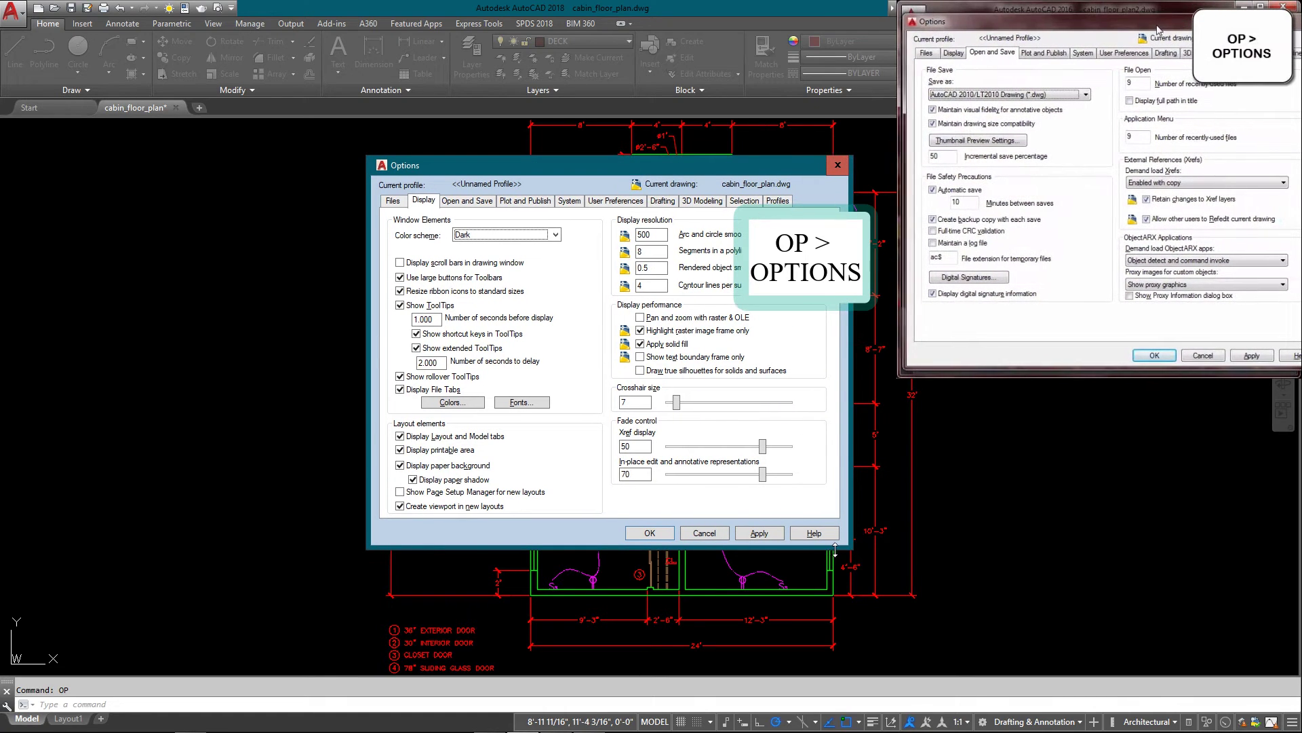
drag(847, 549, 931, 638)
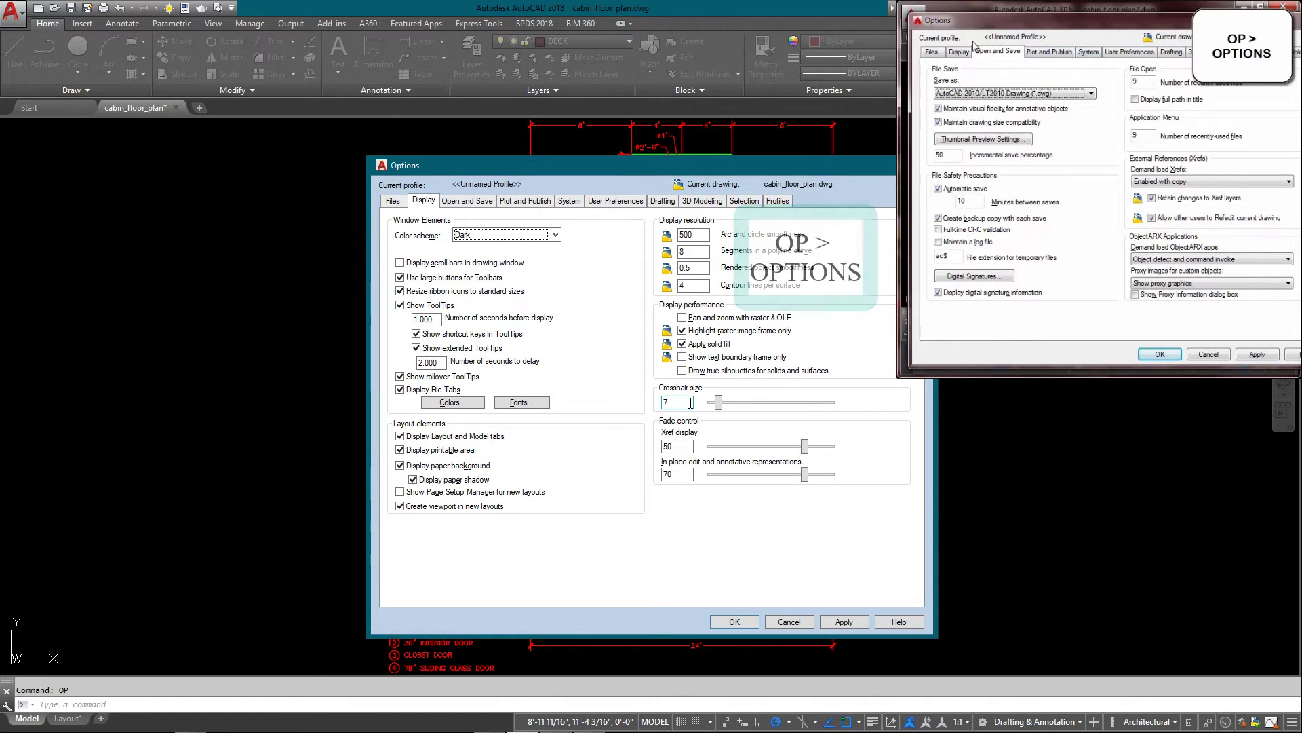
click(393, 200)
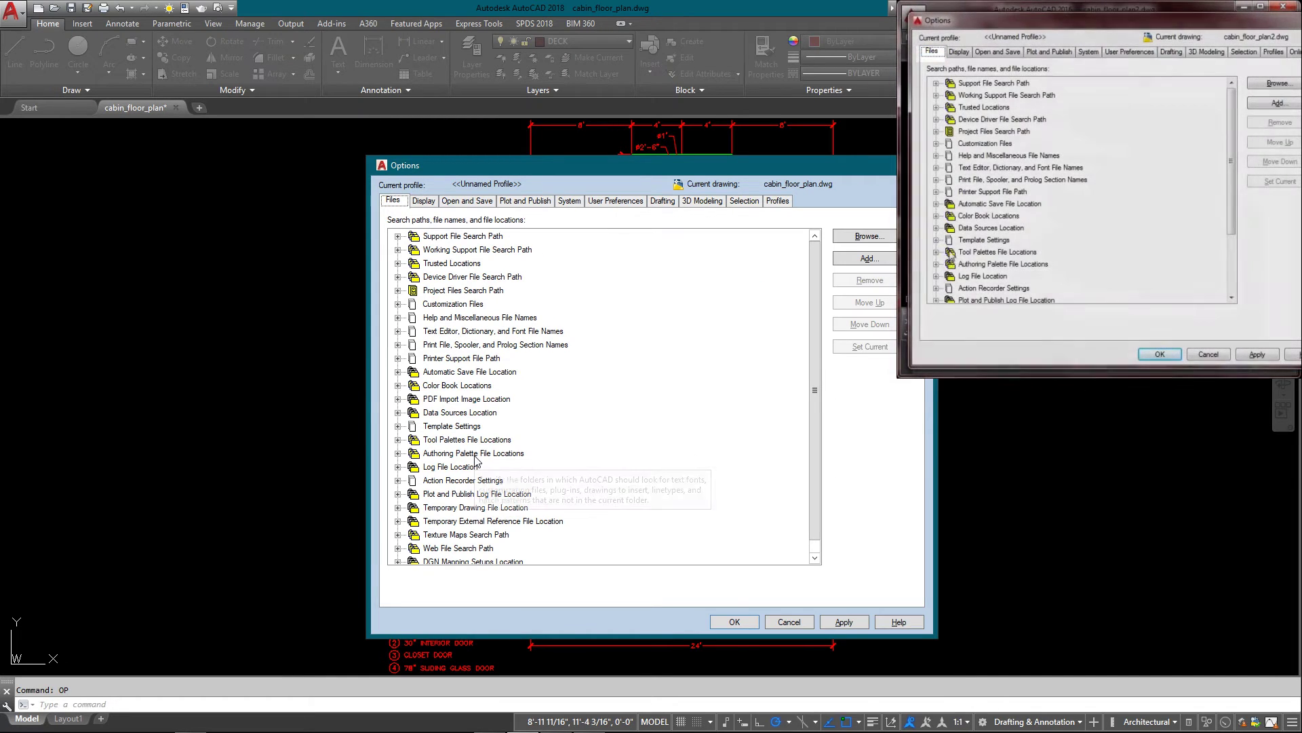
double_click(466, 372)
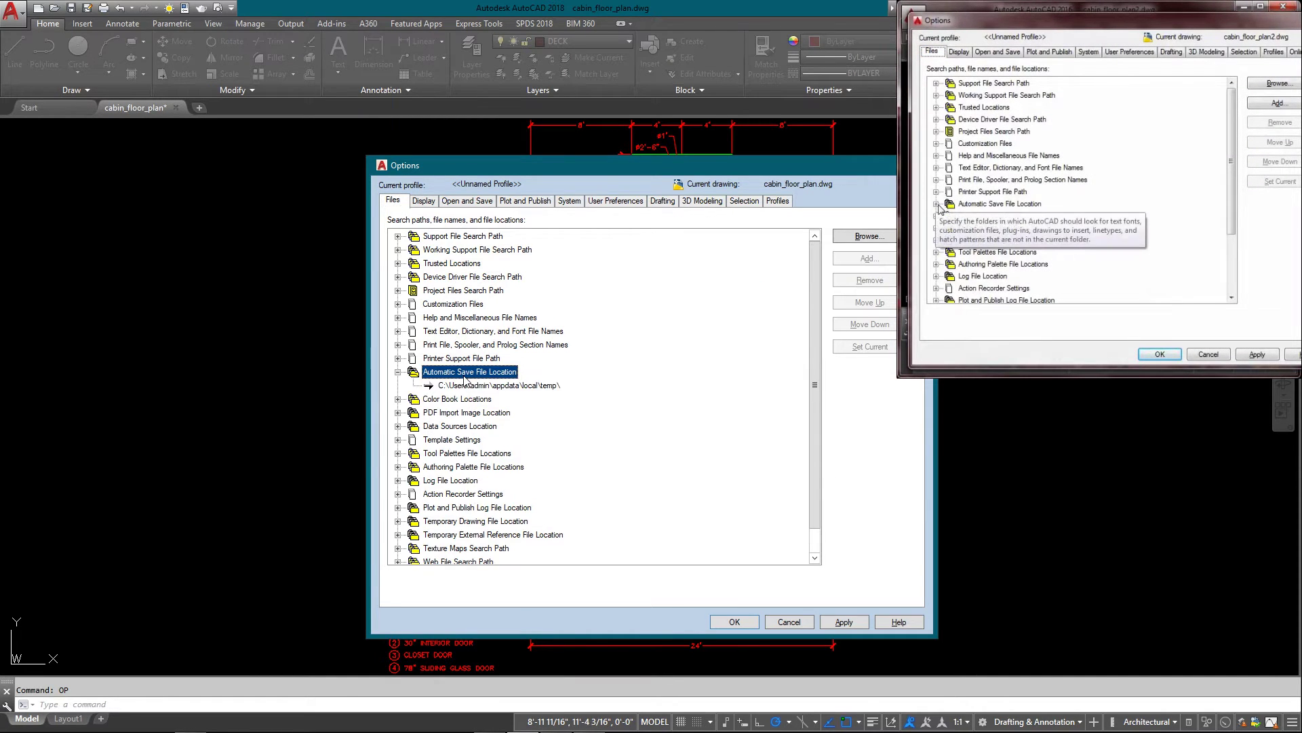
- Browse the local C: drive for a different automatic save folder, and cancel both the selection and the options dialog
double_click(475, 386)
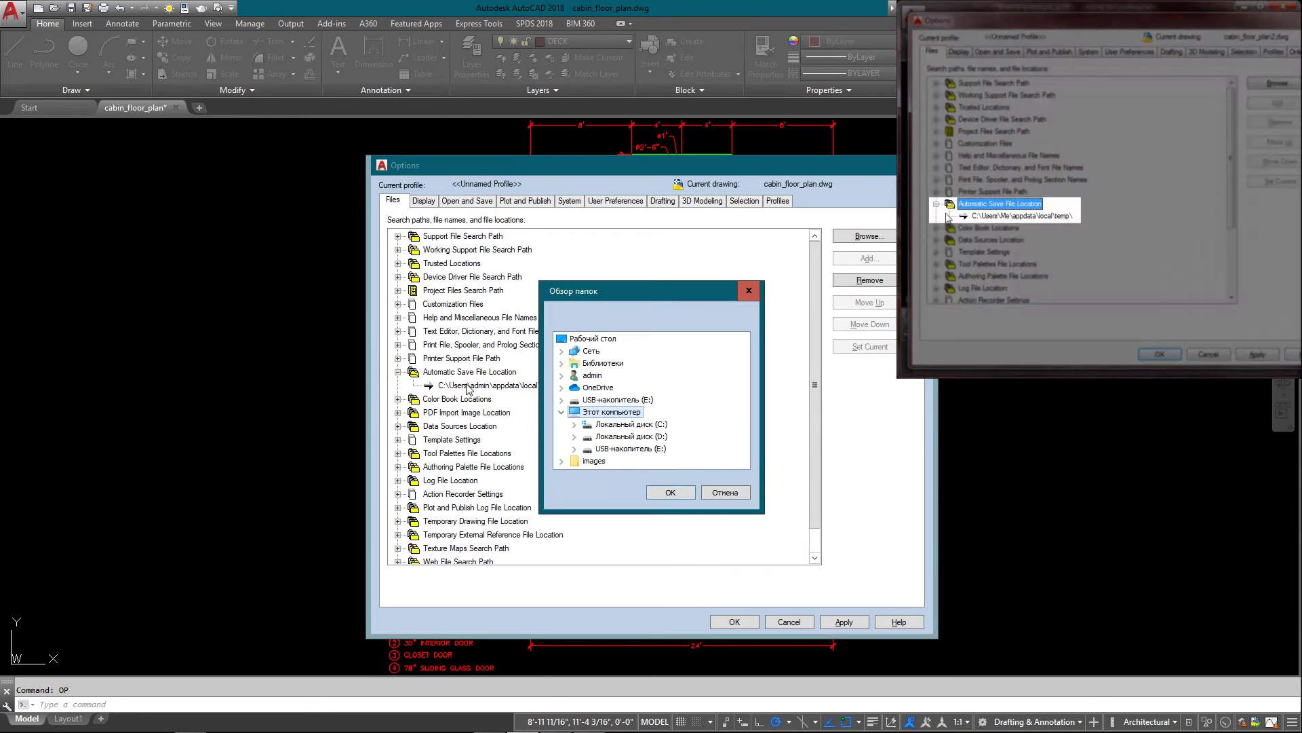
click(641, 433)
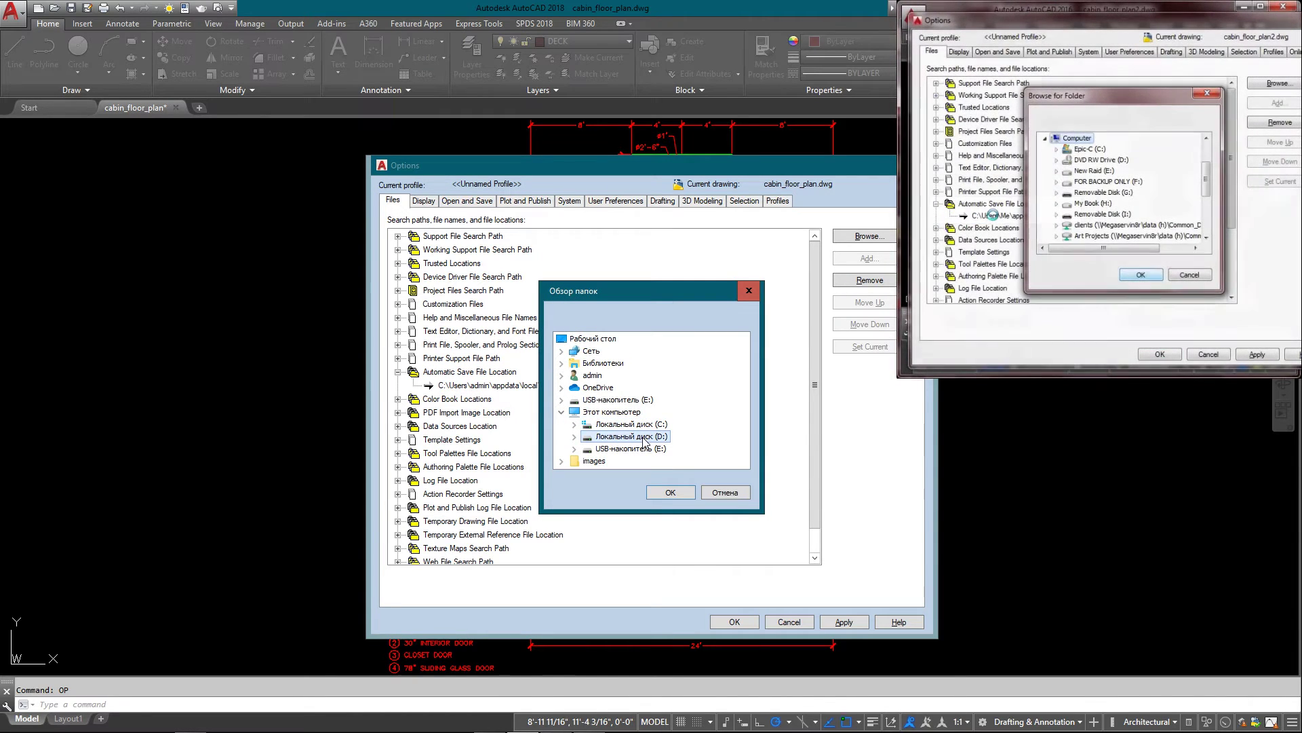
double_click(640, 423)
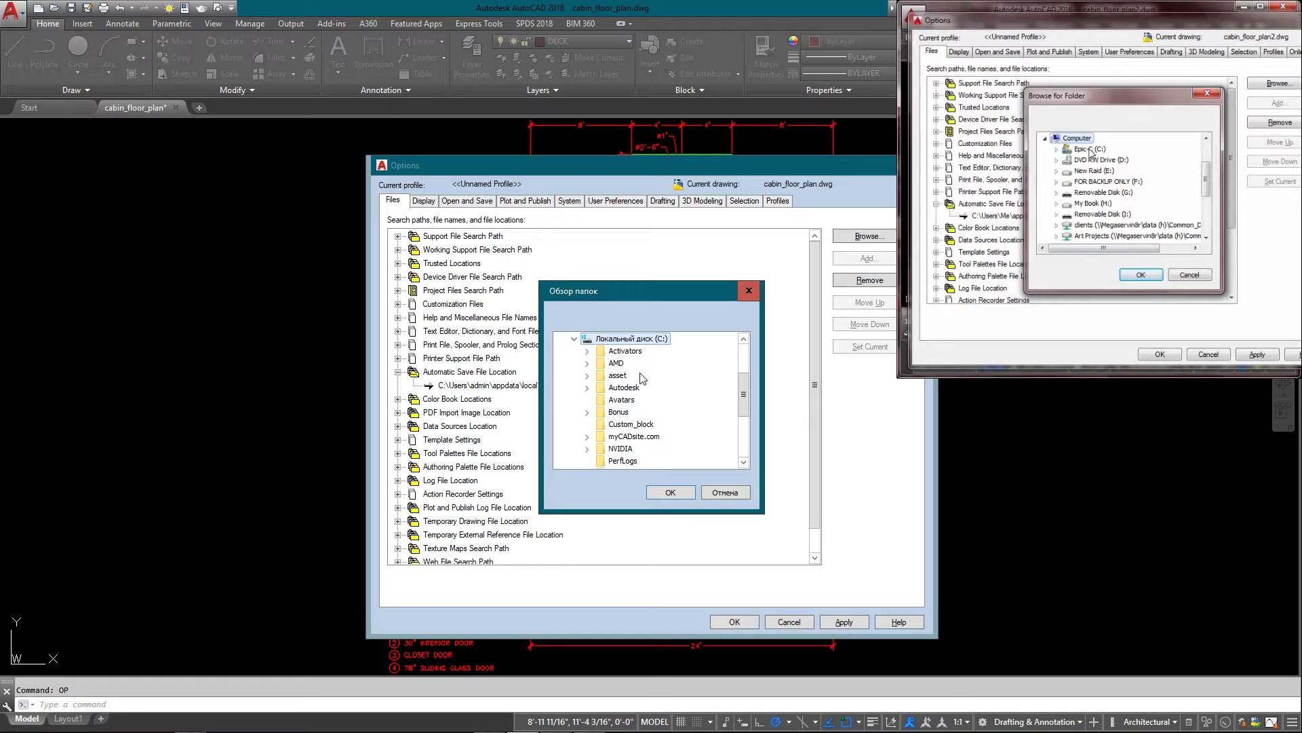
double_click(632, 339)
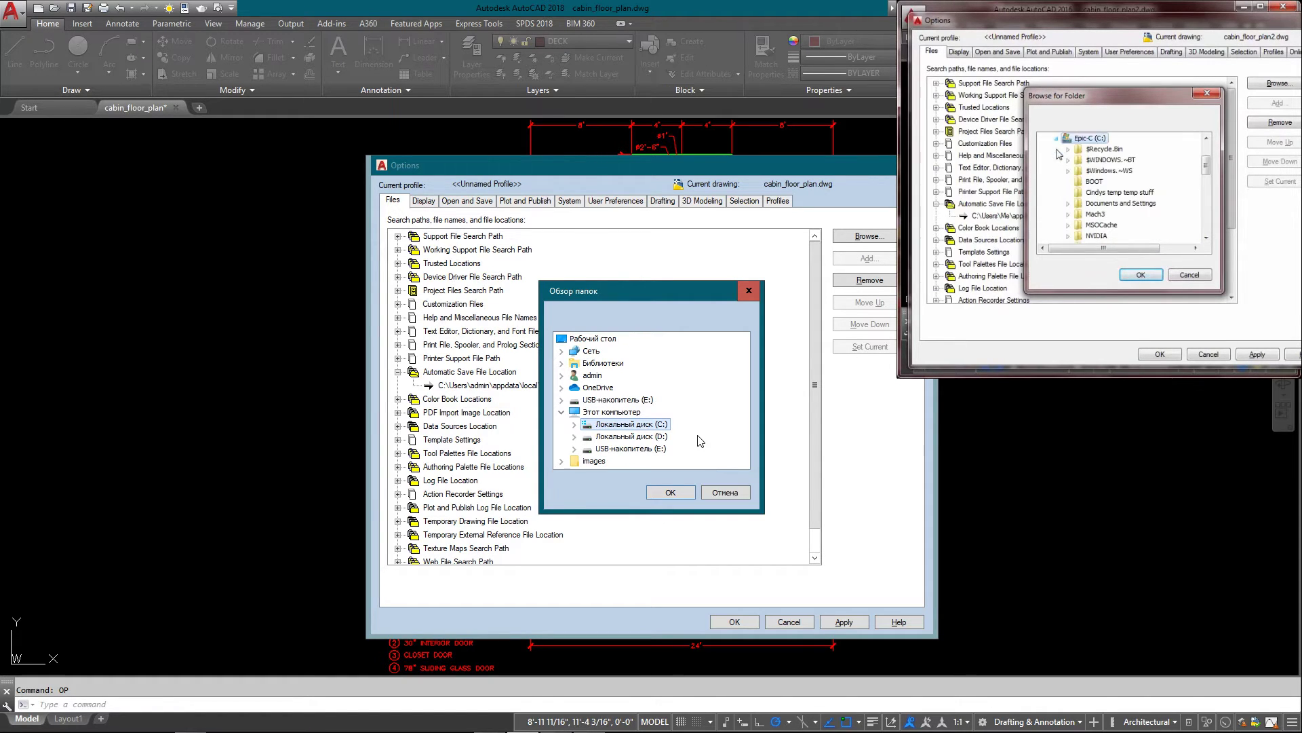
click(720, 491)
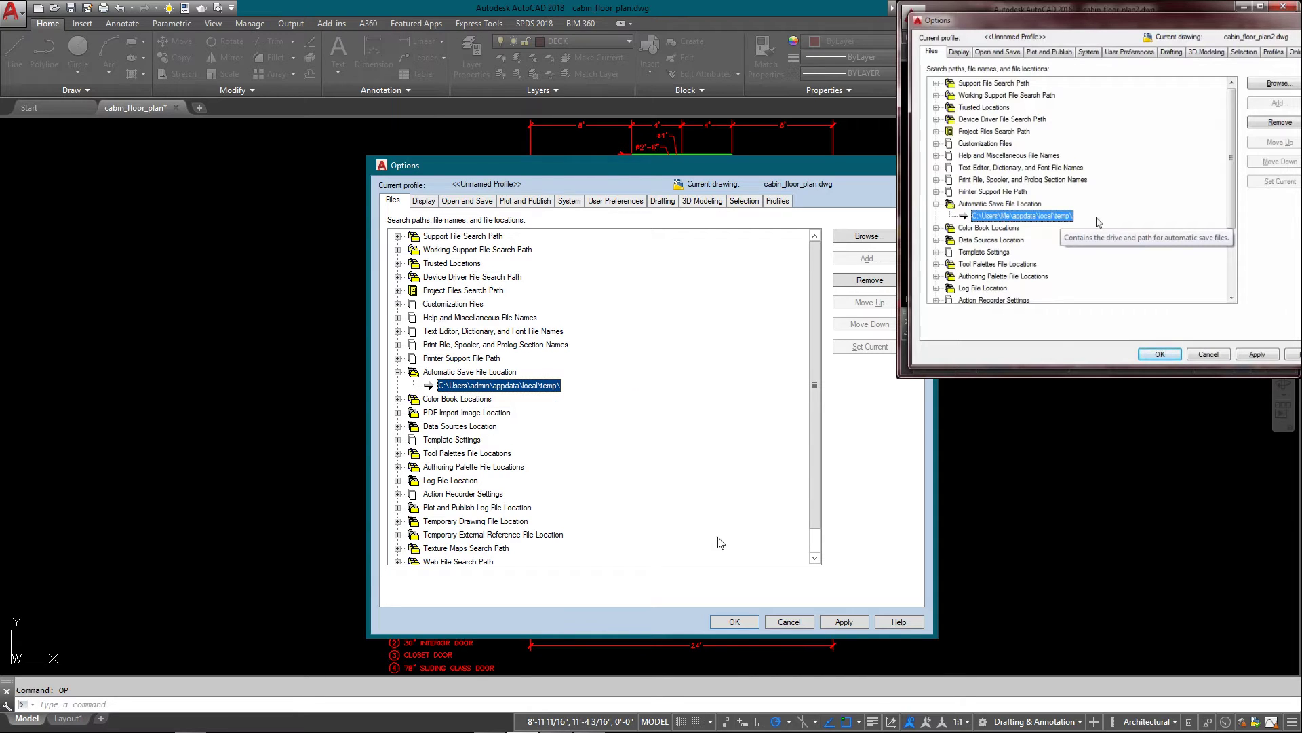
click(797, 623)
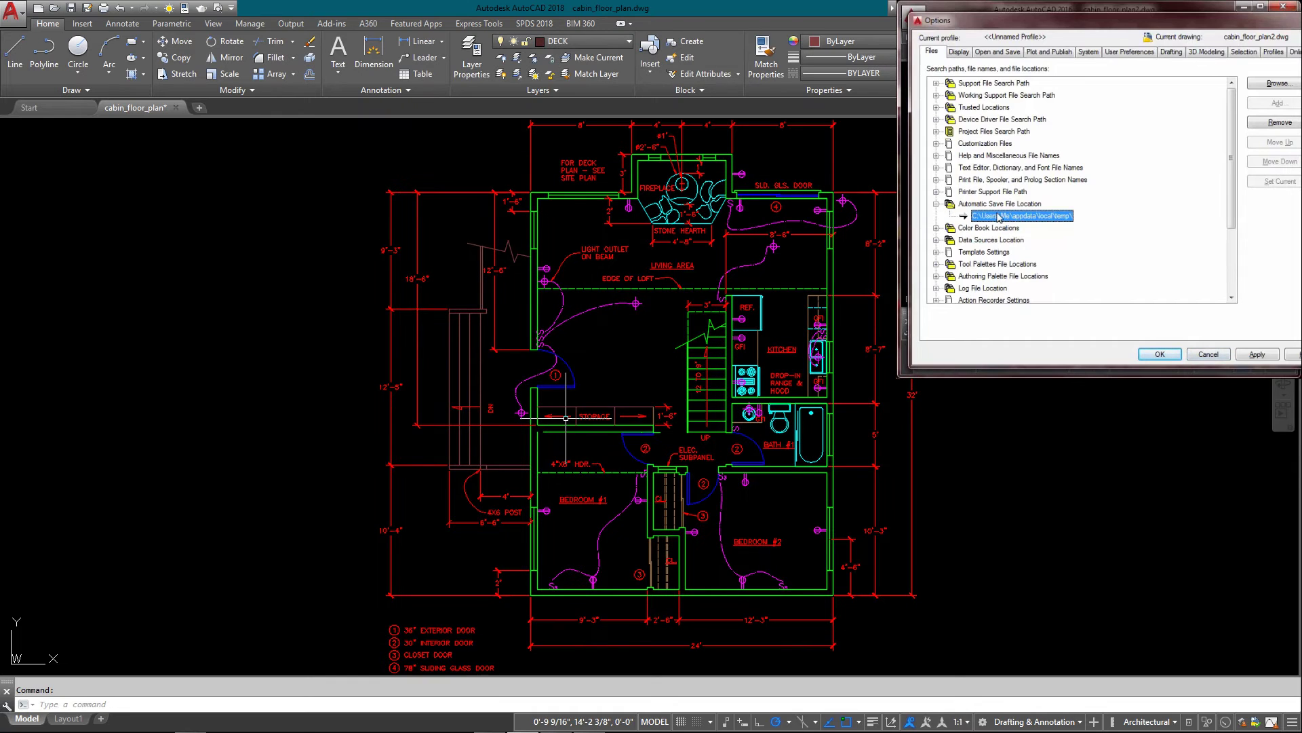
click(1203, 353)
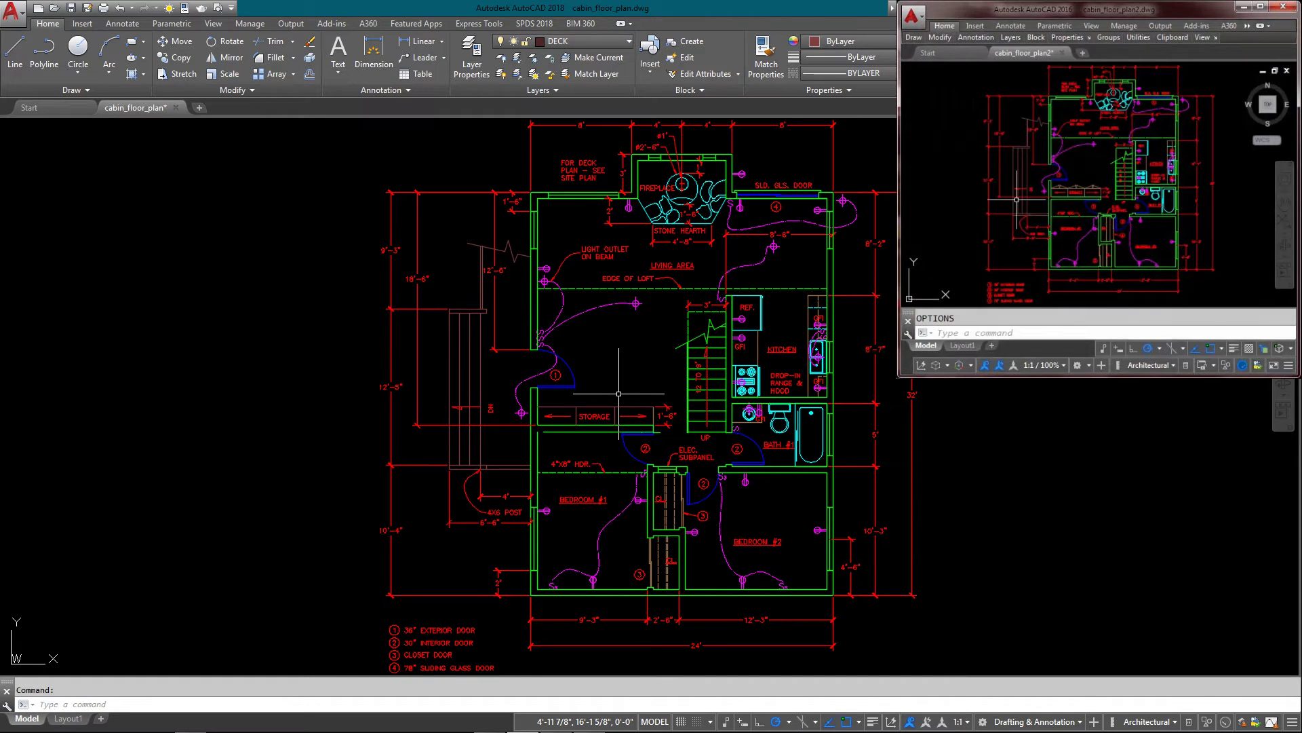
- Start an import of the MicroStation DGN file floor plan from the myCADsite.com folder
text(impor)
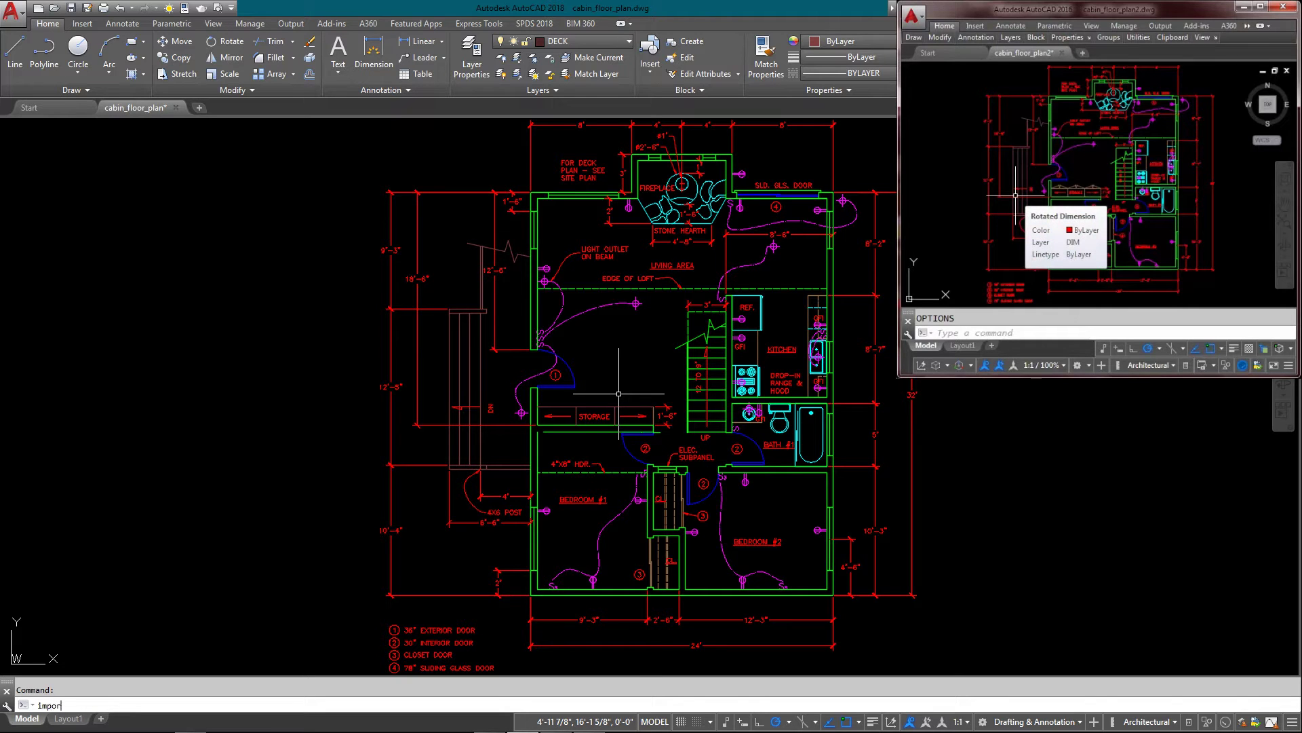
key(Return)
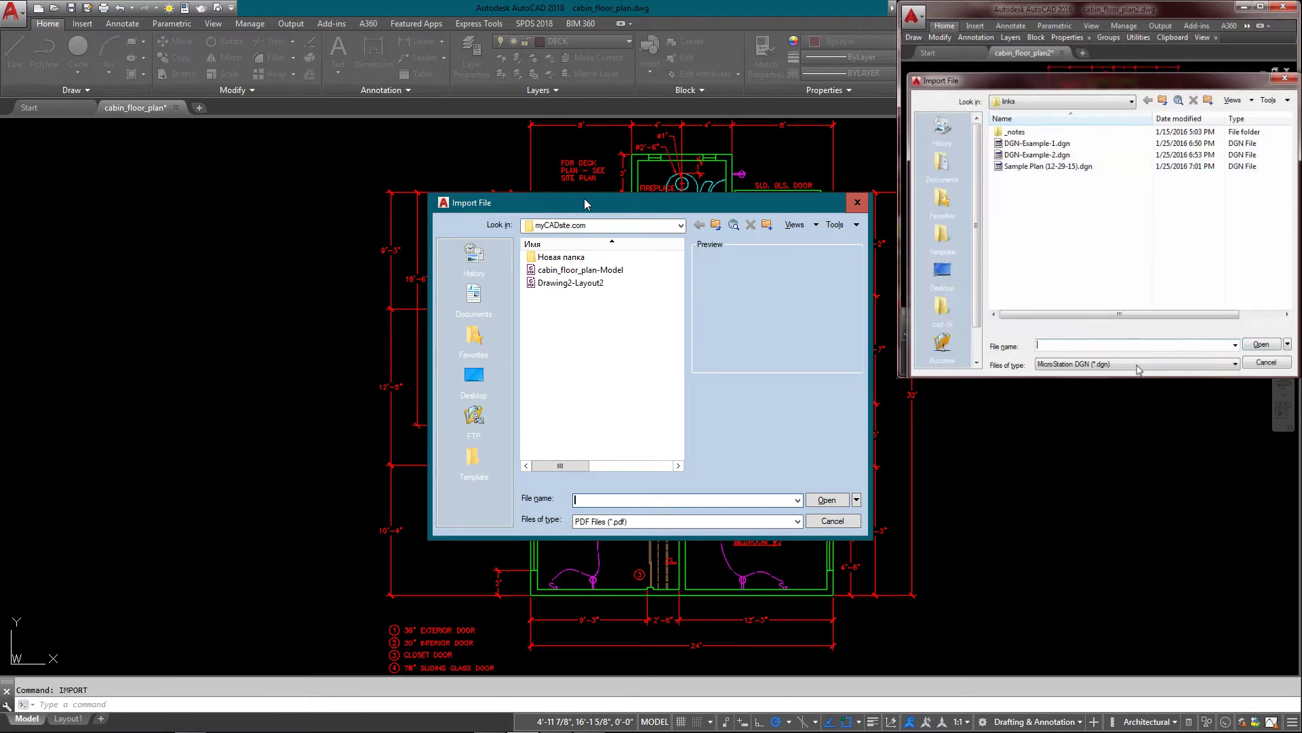
drag(596, 201, 580, 117)
click(630, 437)
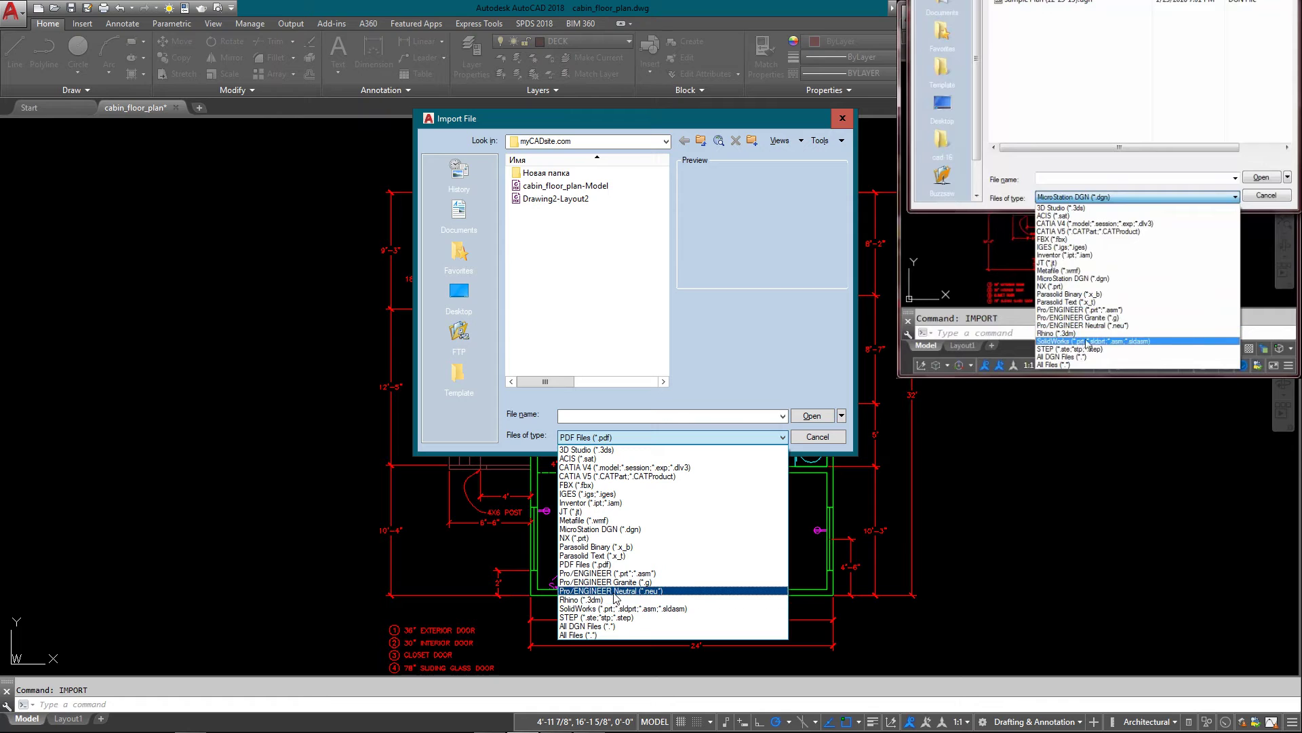
click(612, 529)
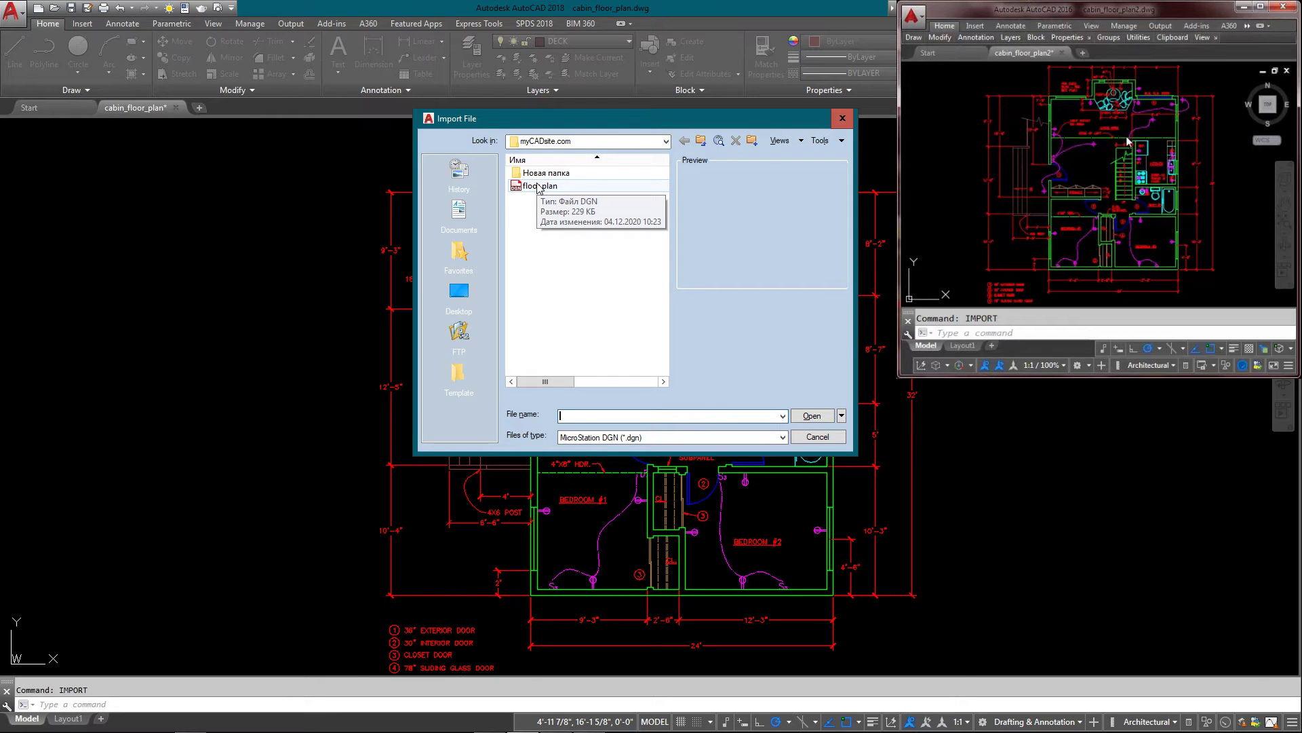
click(539, 186)
click(818, 415)
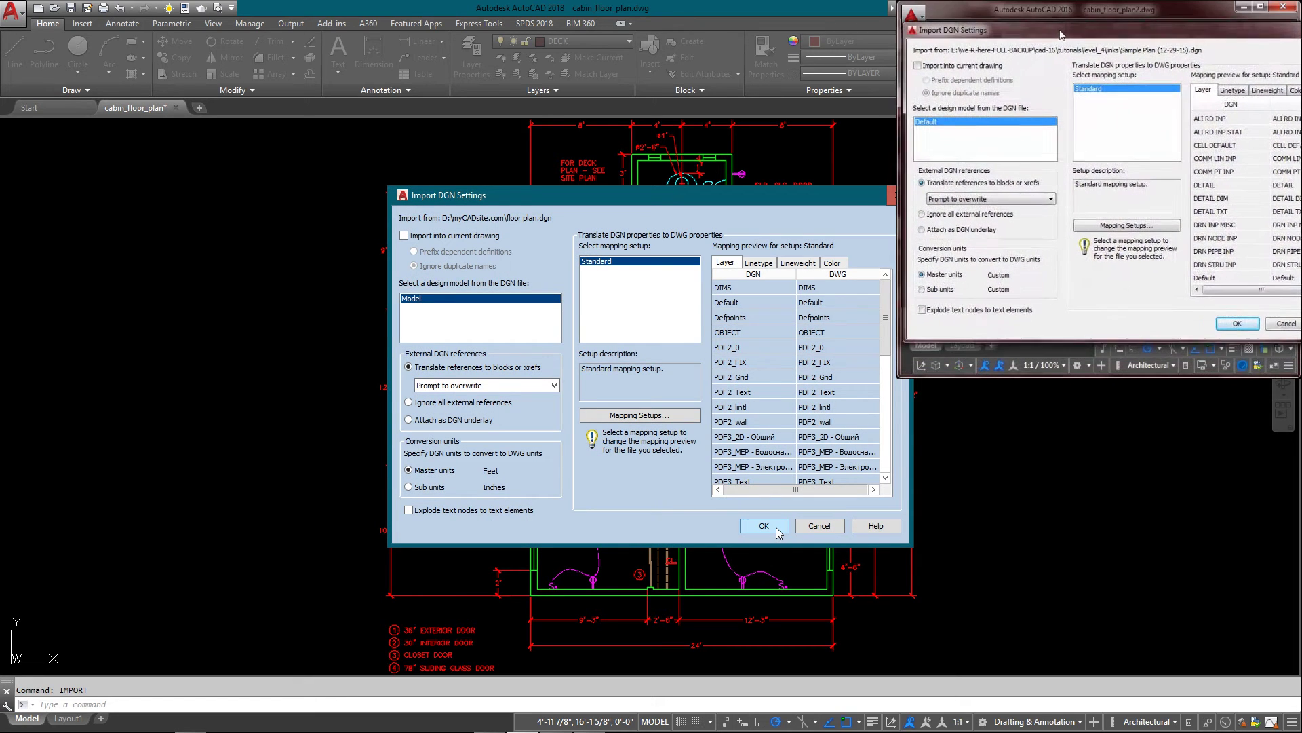
- Review the linetype, lineweight, color and layer mappings, and import the DGN model with the Standard mapping setup and master units
drag(645, 195, 625, 196)
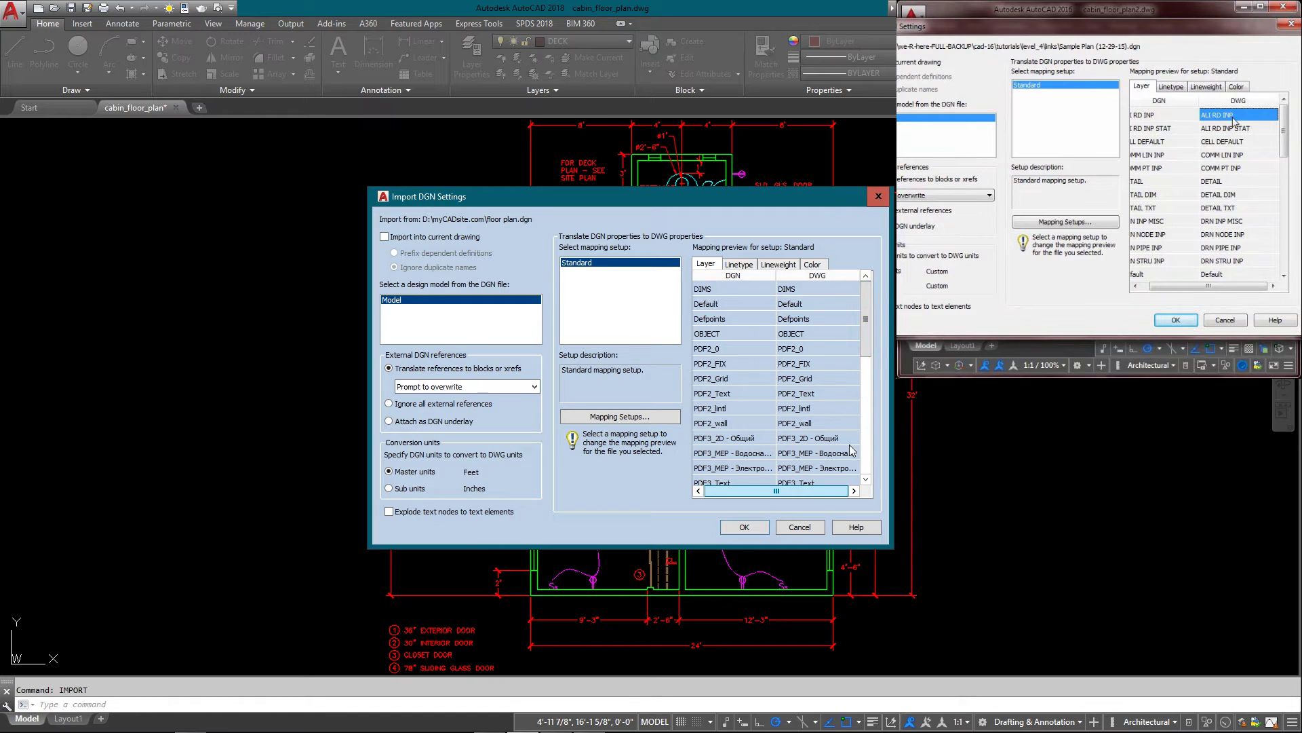
click(743, 265)
click(778, 266)
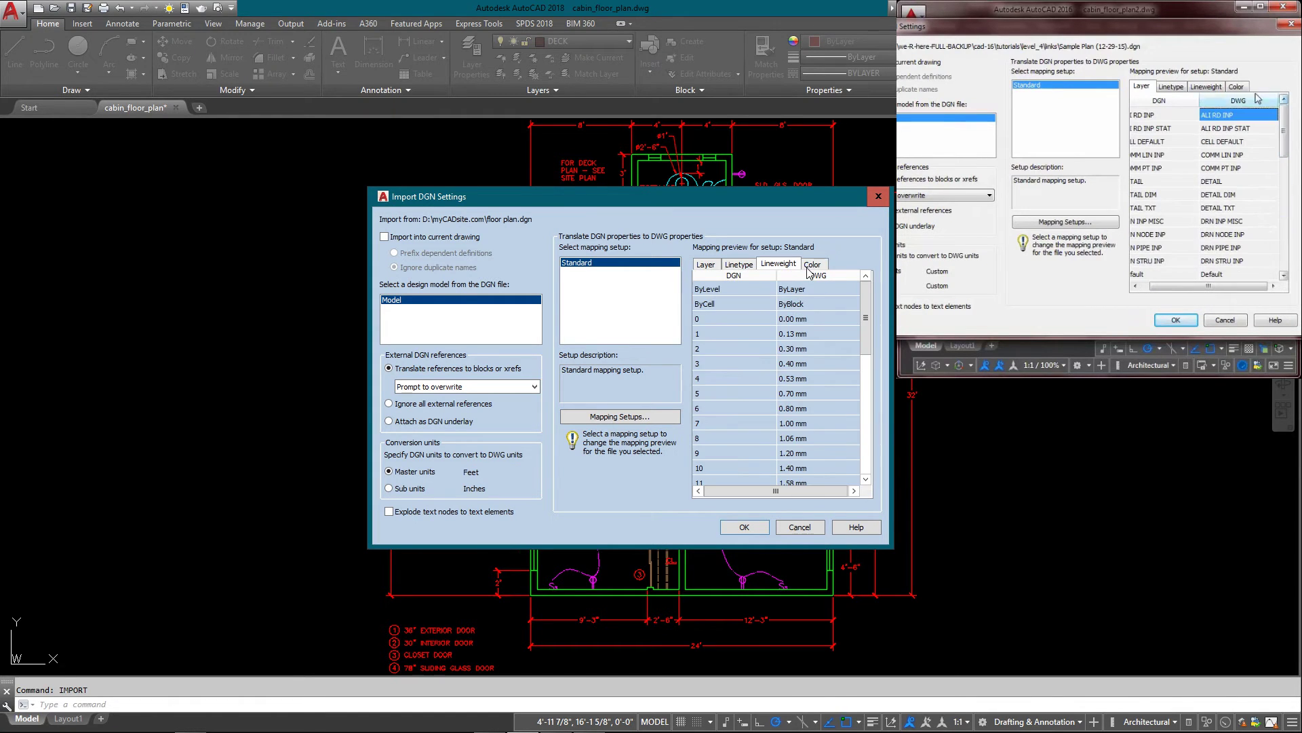
click(812, 266)
click(780, 266)
click(742, 265)
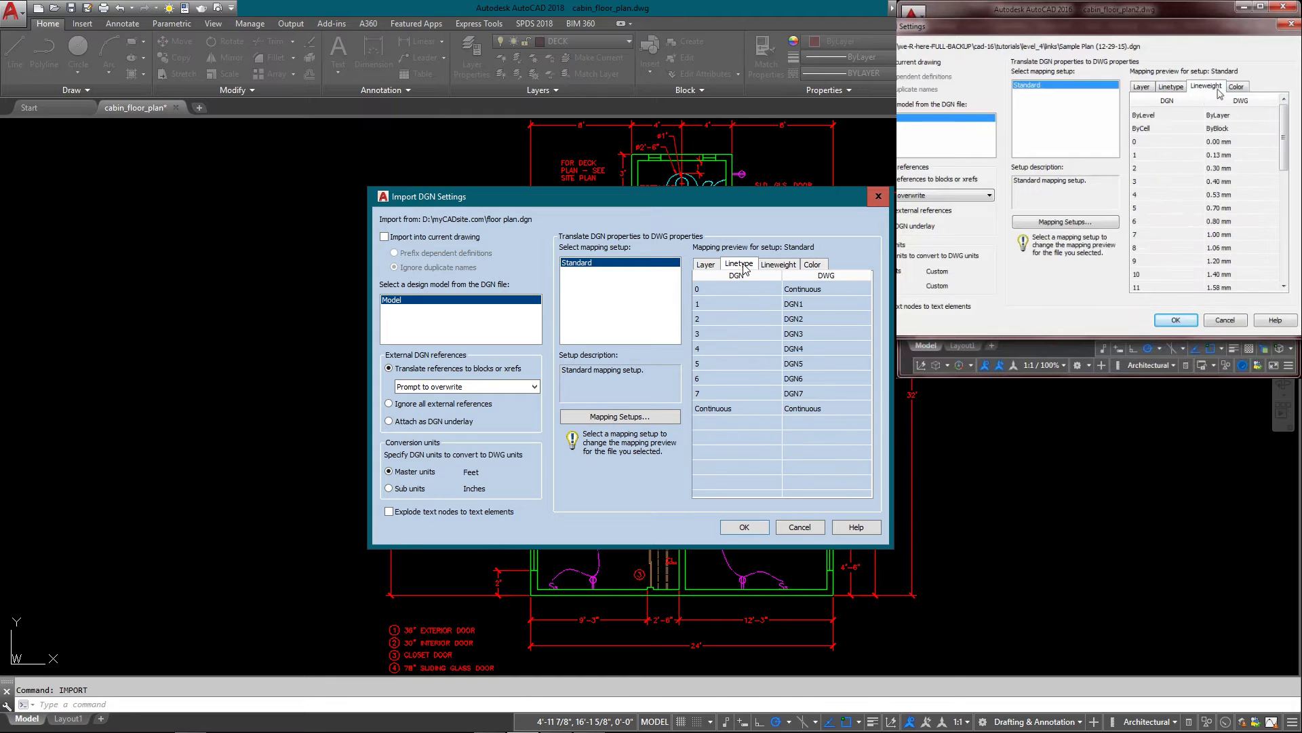
click(707, 264)
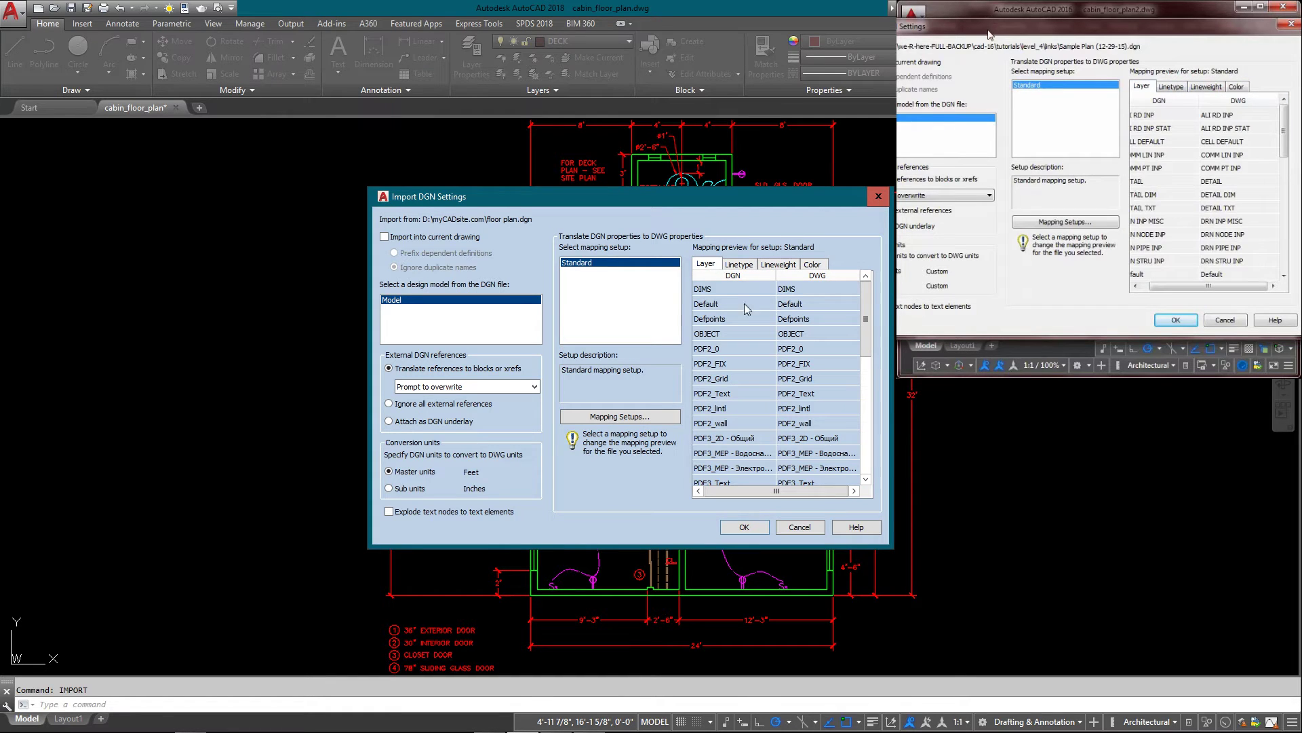
click(742, 527)
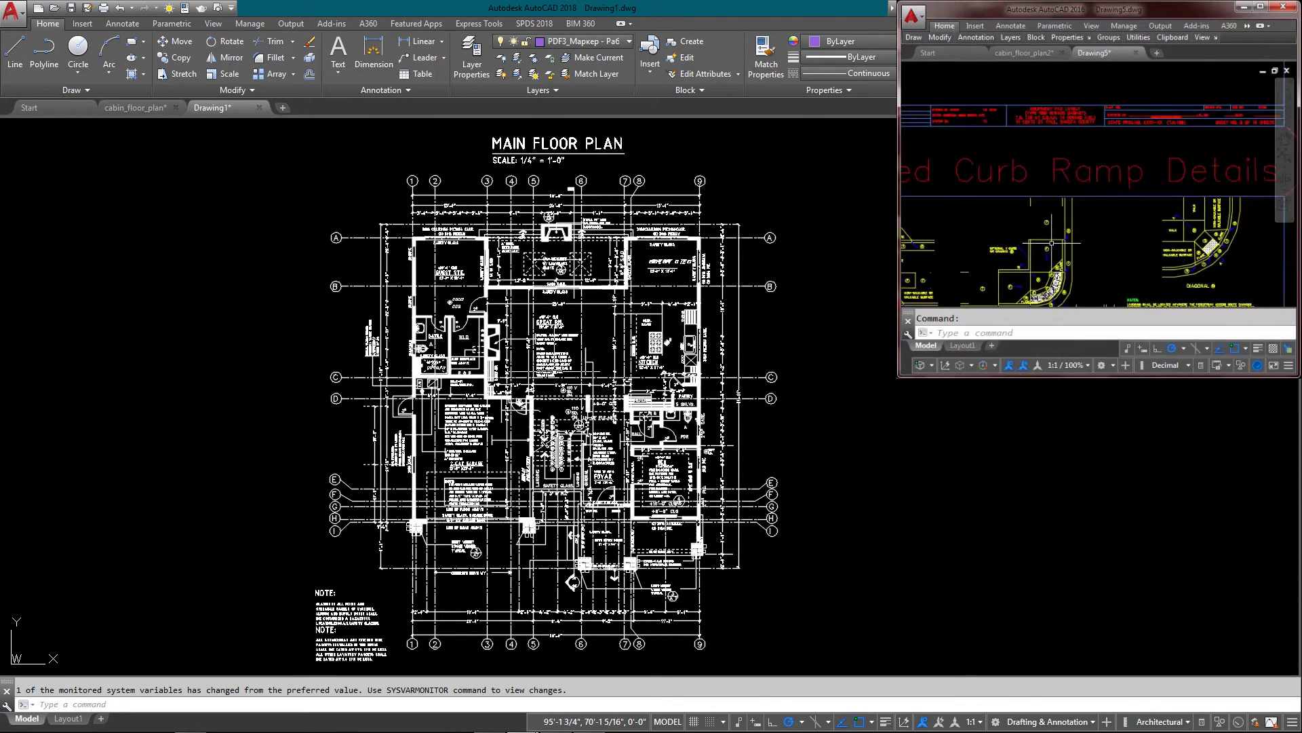
- Examine the garage notes and surrounding details of the imported main floor plan up close
scroll(443, 404, up, 2)
scroll(450, 421, up, 8)
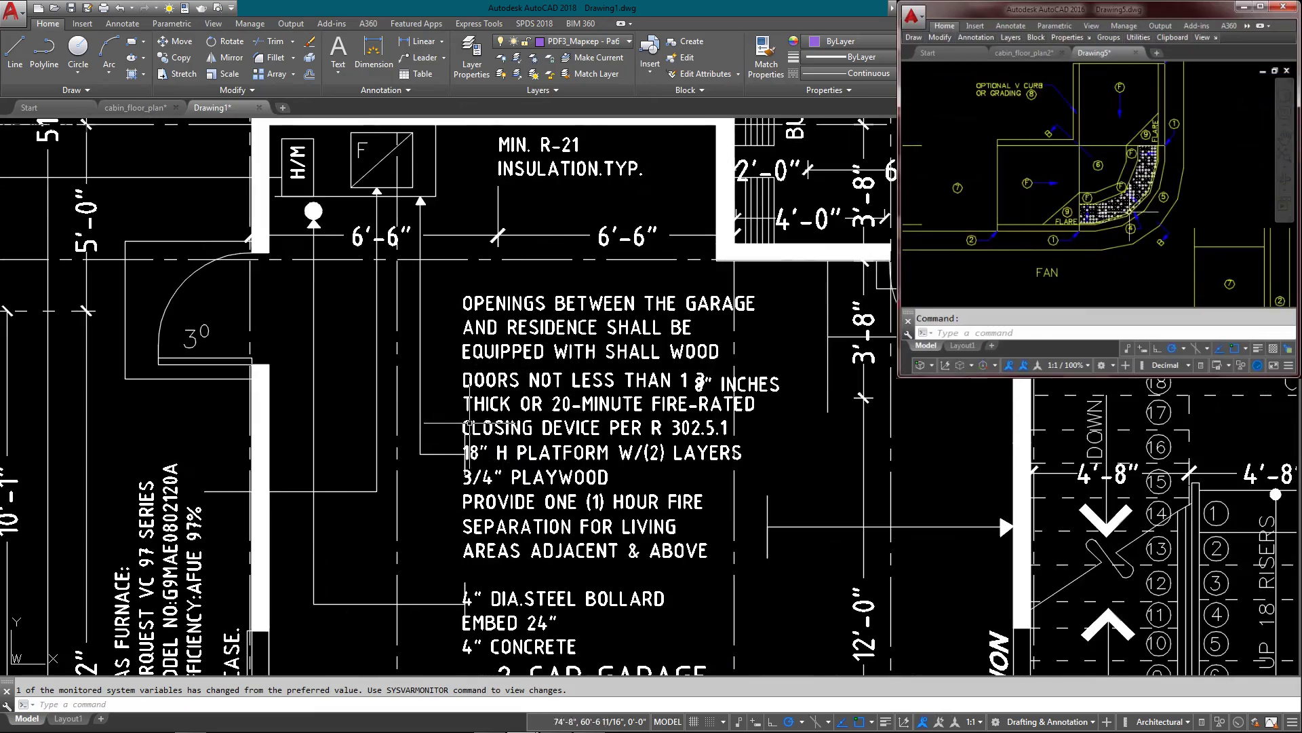
scroll(520, 428, down, 9)
scroll(621, 609, up, 6)
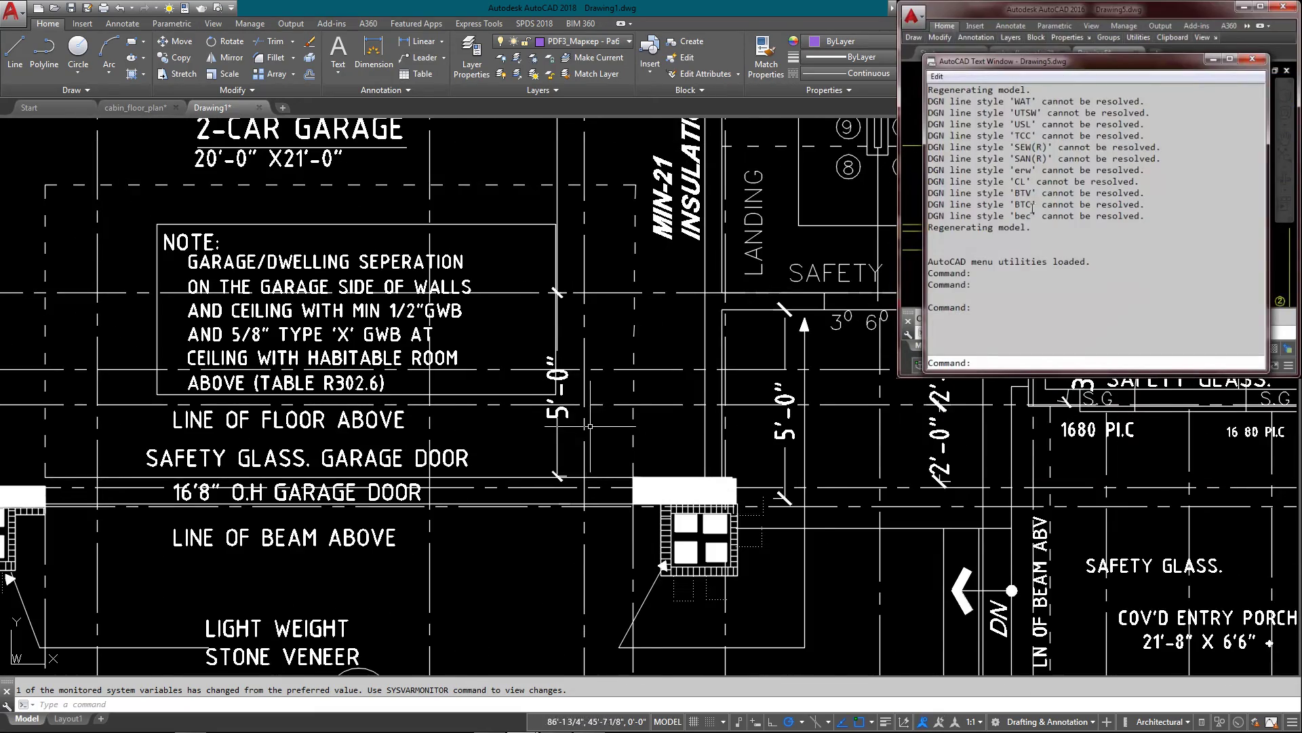
scroll(589, 426, down, 6)
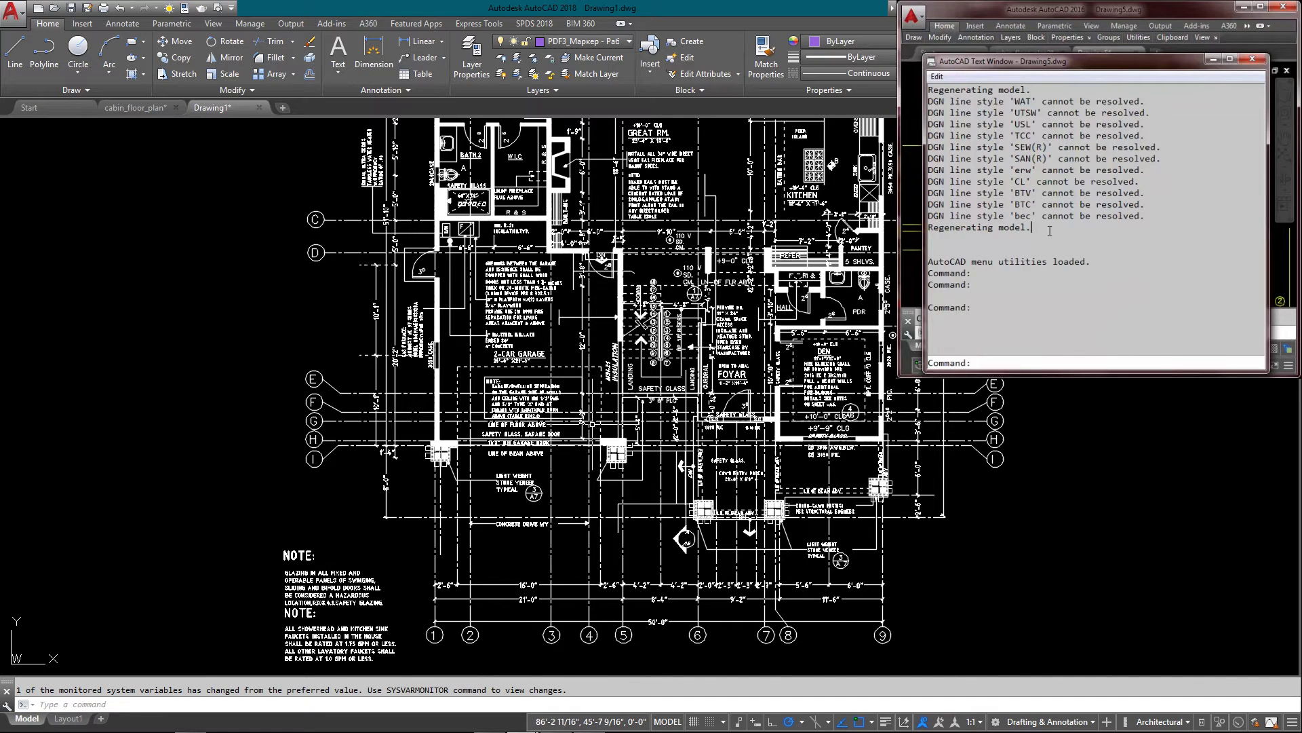
- Display the AutoCAD text window and review the messages logged during the DGN import
key(ctrl+F2)
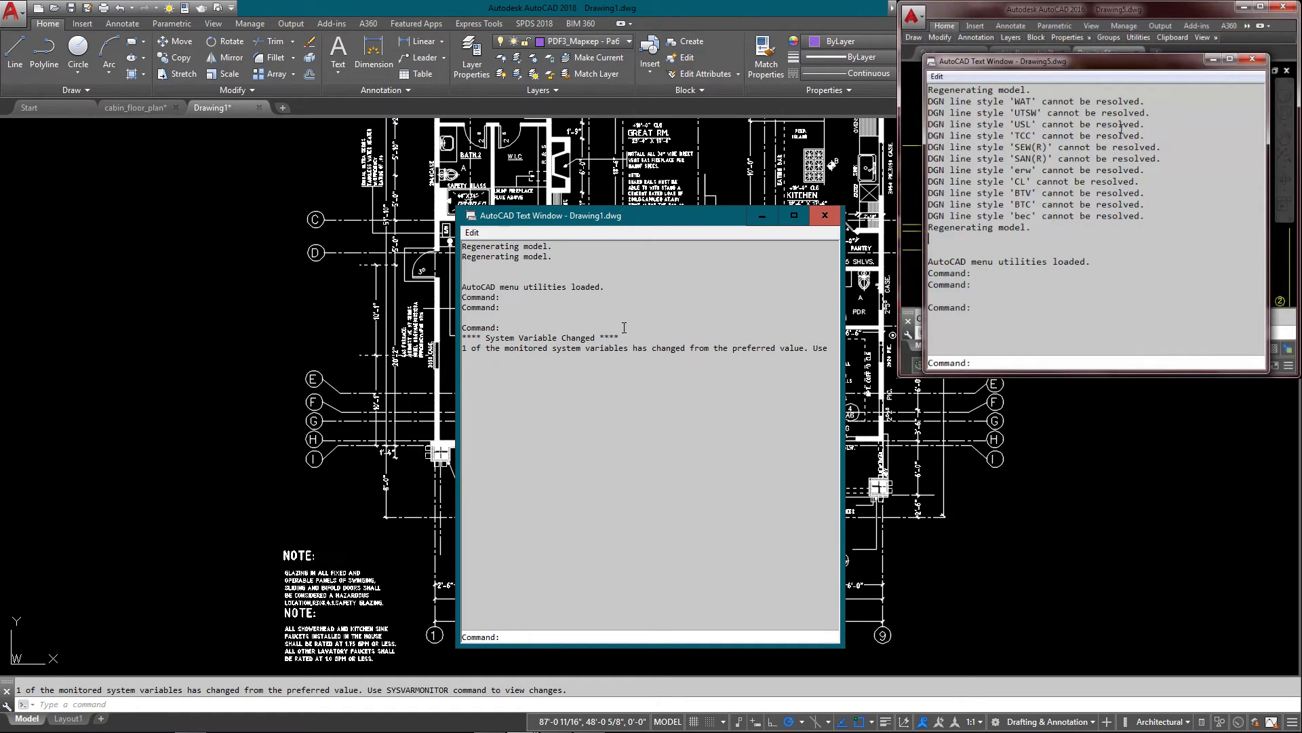
drag(1155, 217, 948, 102)
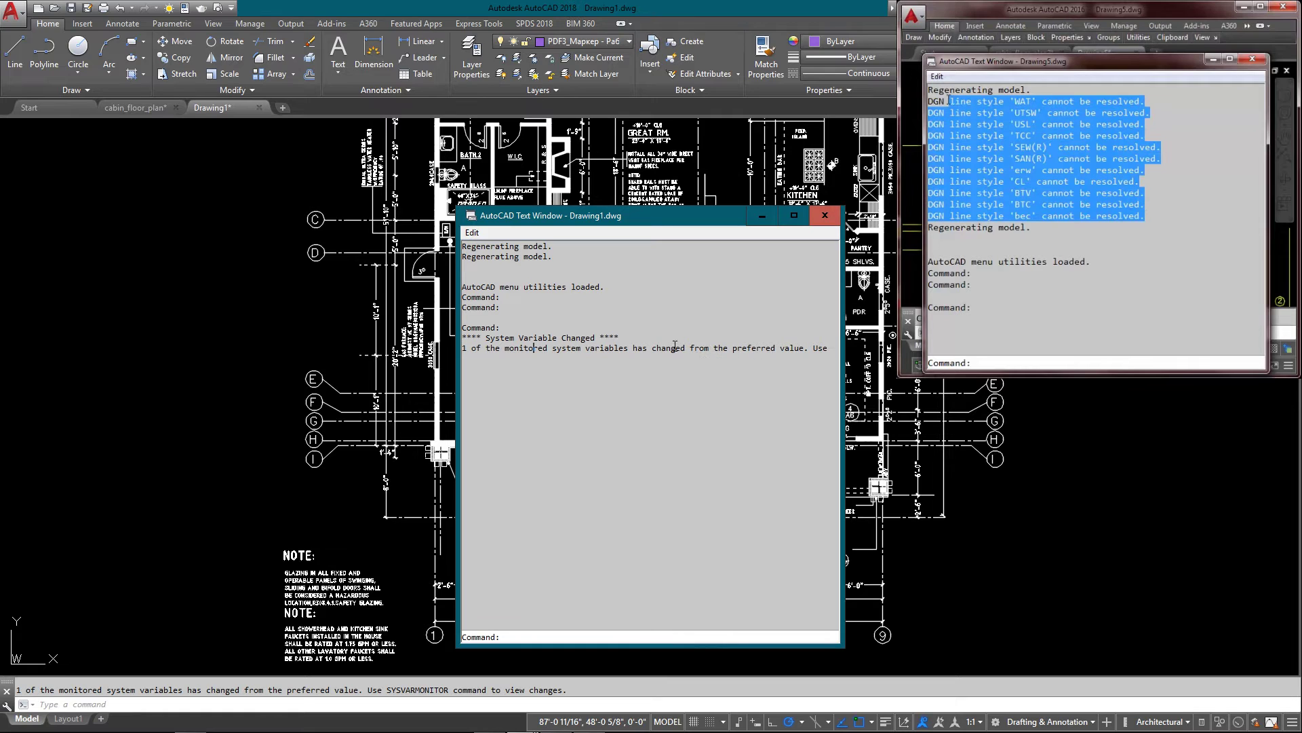
click(994, 124)
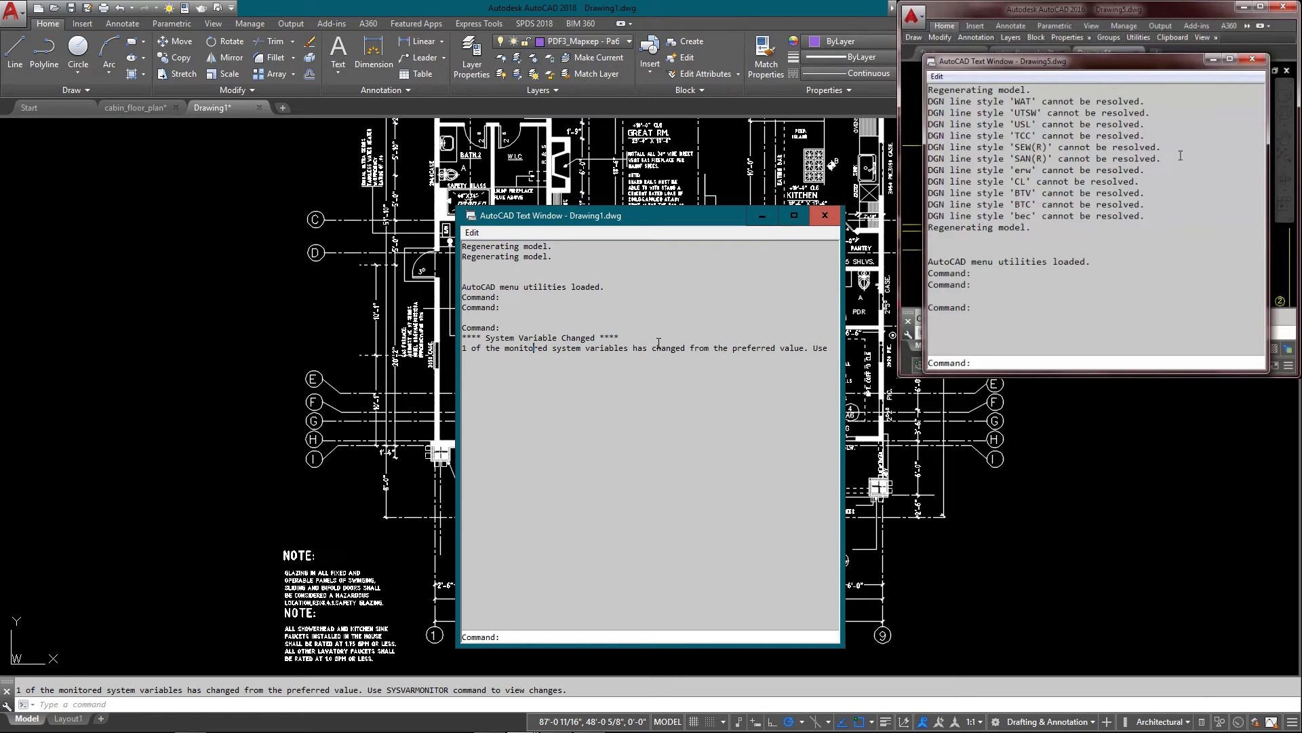
click(1253, 61)
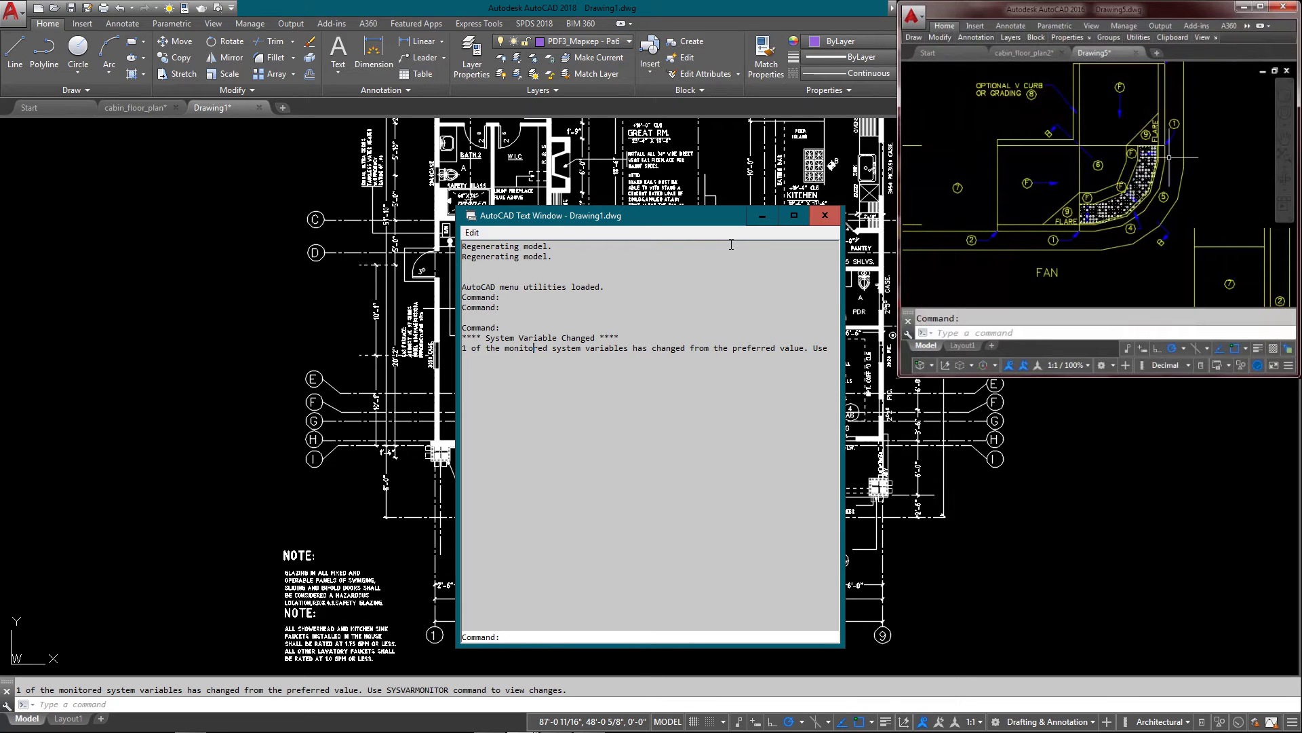
- Close the text window, display the External References palette with the IMAGE command and place it beside the drawing's center
click(825, 215)
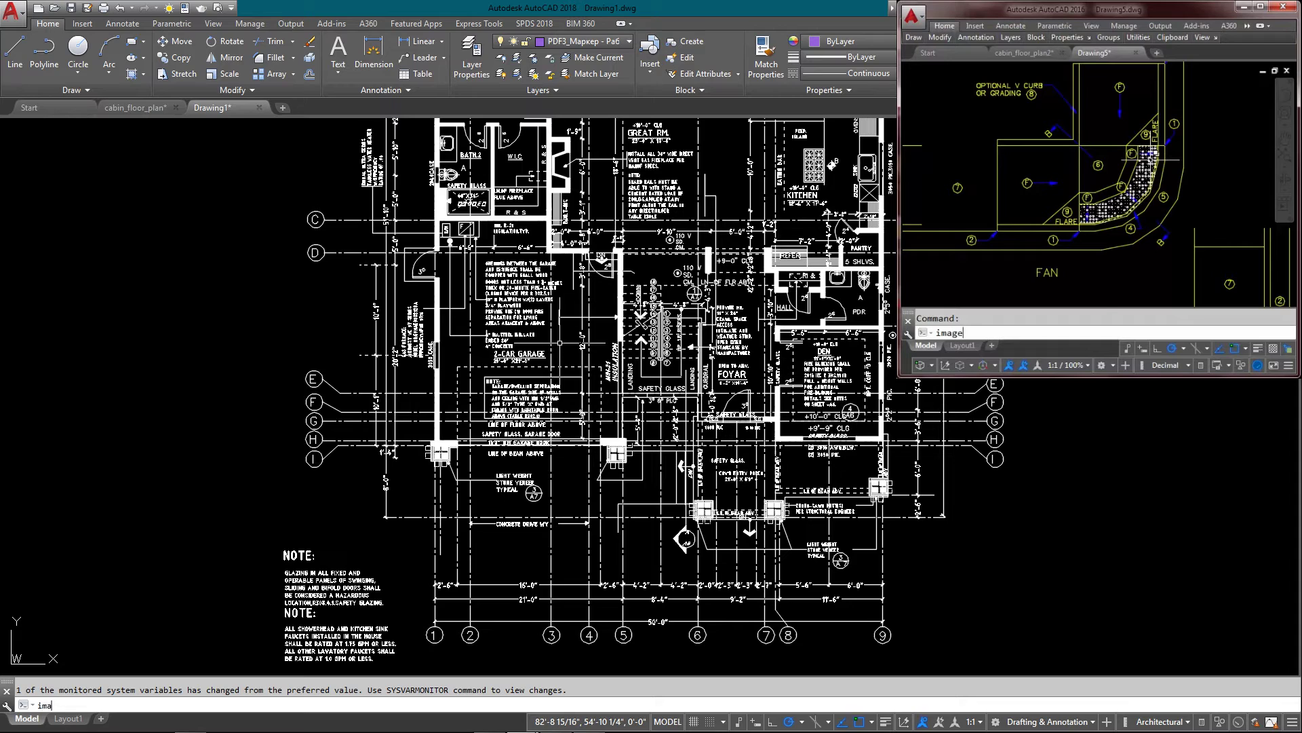
text(ge)
key(Return)
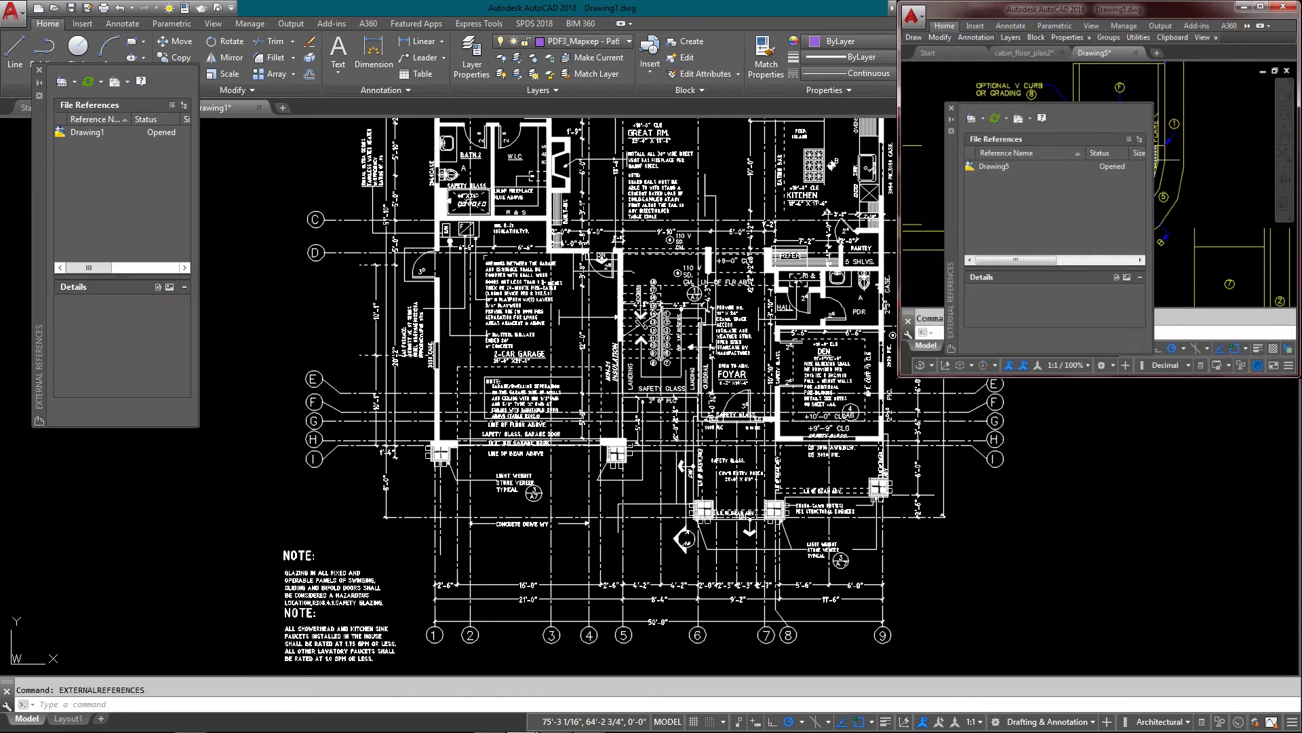
mouse_move(37, 167)
mouse_down()
mouse_move(181, 267)
mouse_move(429, 307)
mouse_up()
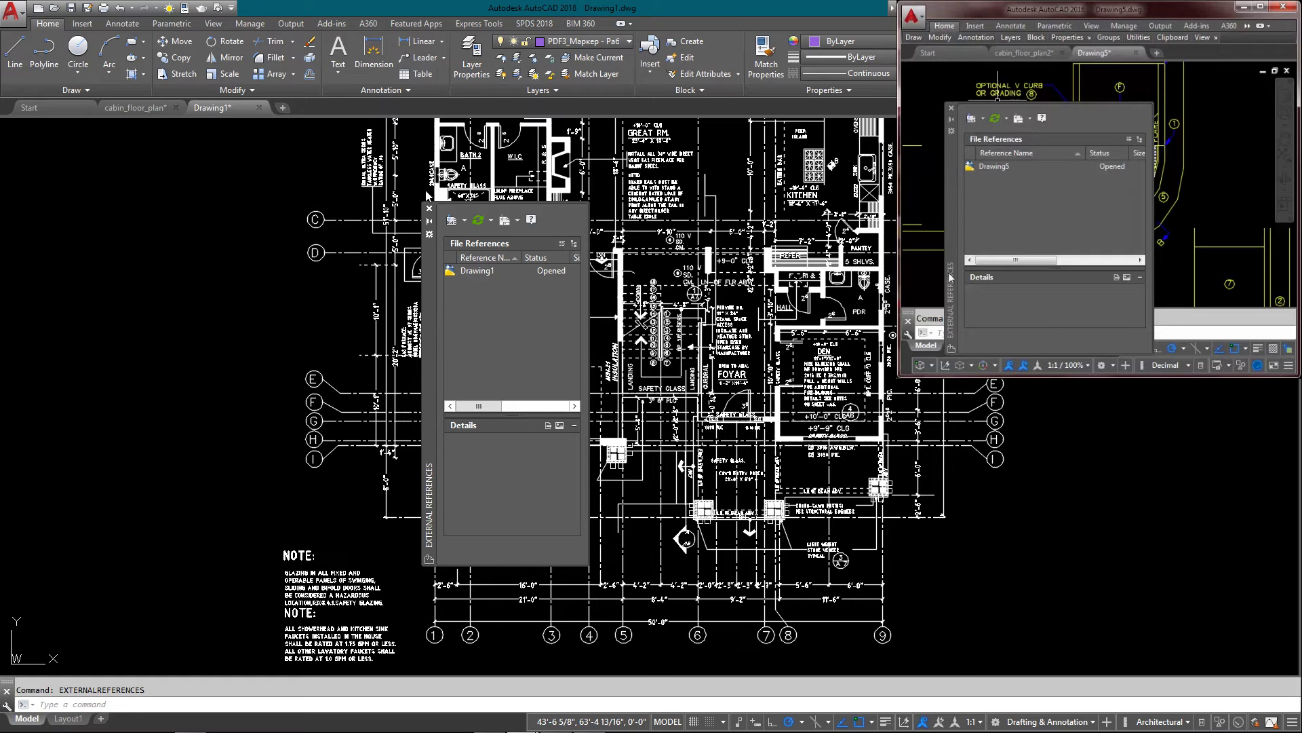
- Choose the cabin_floor_plan-Model image from the myCADate.com folder to attach to the cabin_floor_plan drawing
click(465, 220)
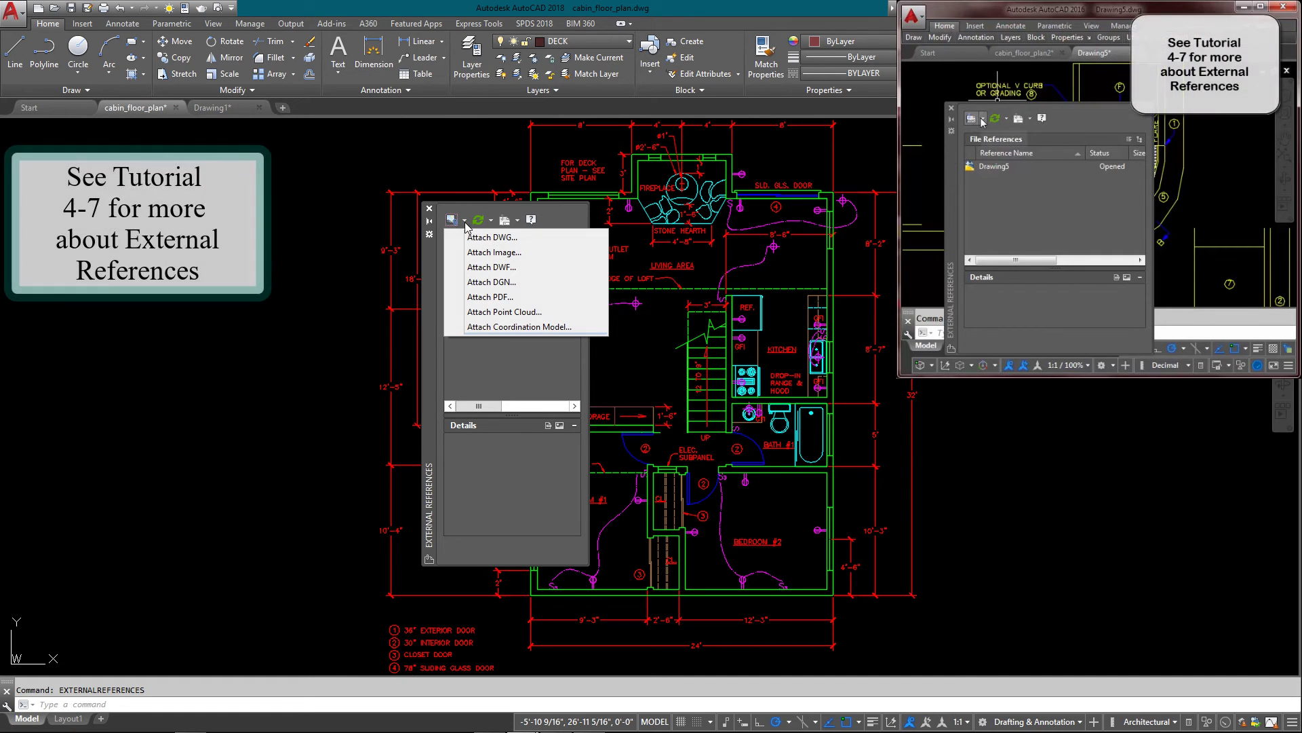
click(497, 252)
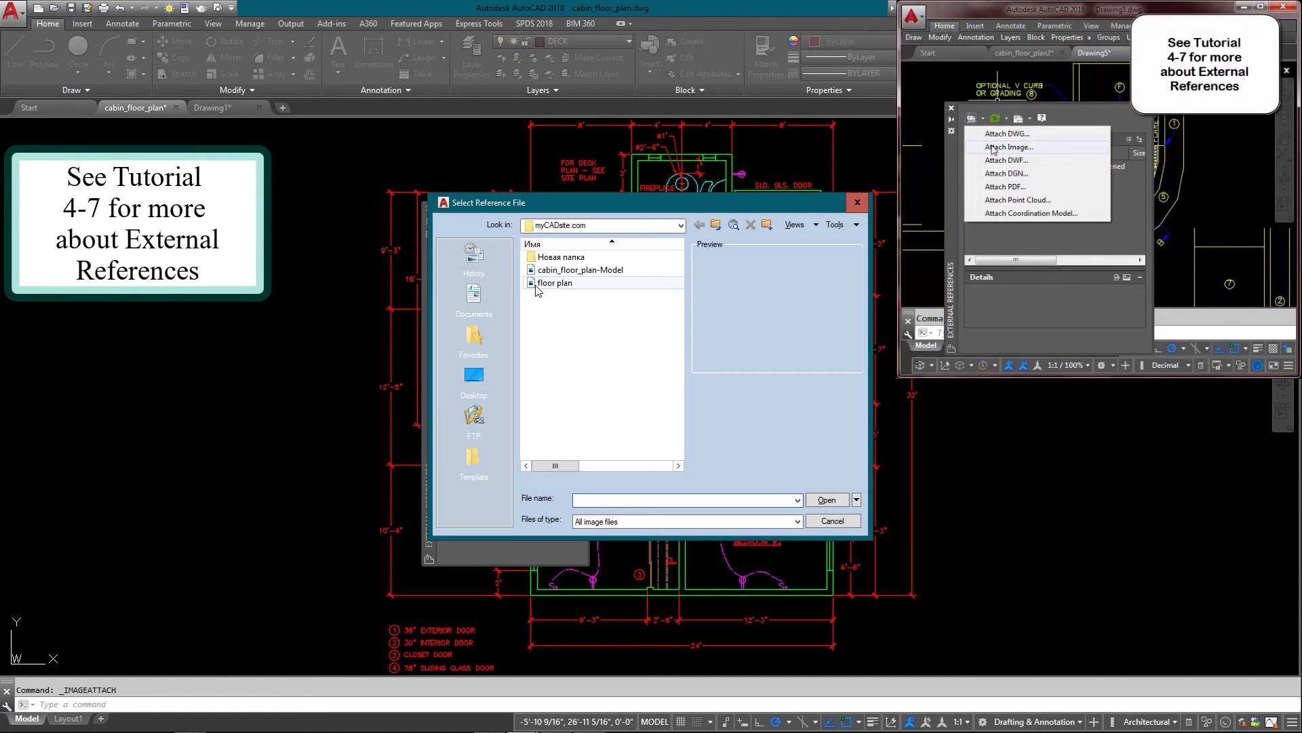
click(567, 270)
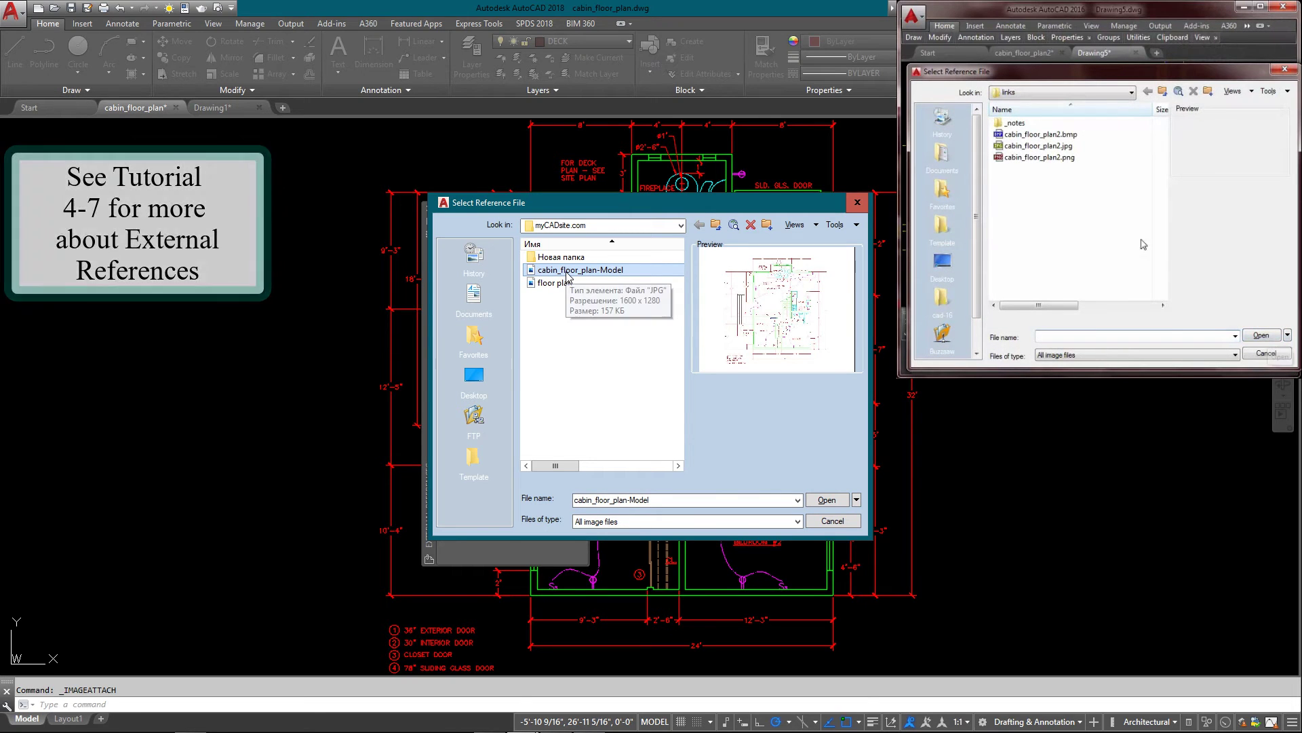
click(827, 500)
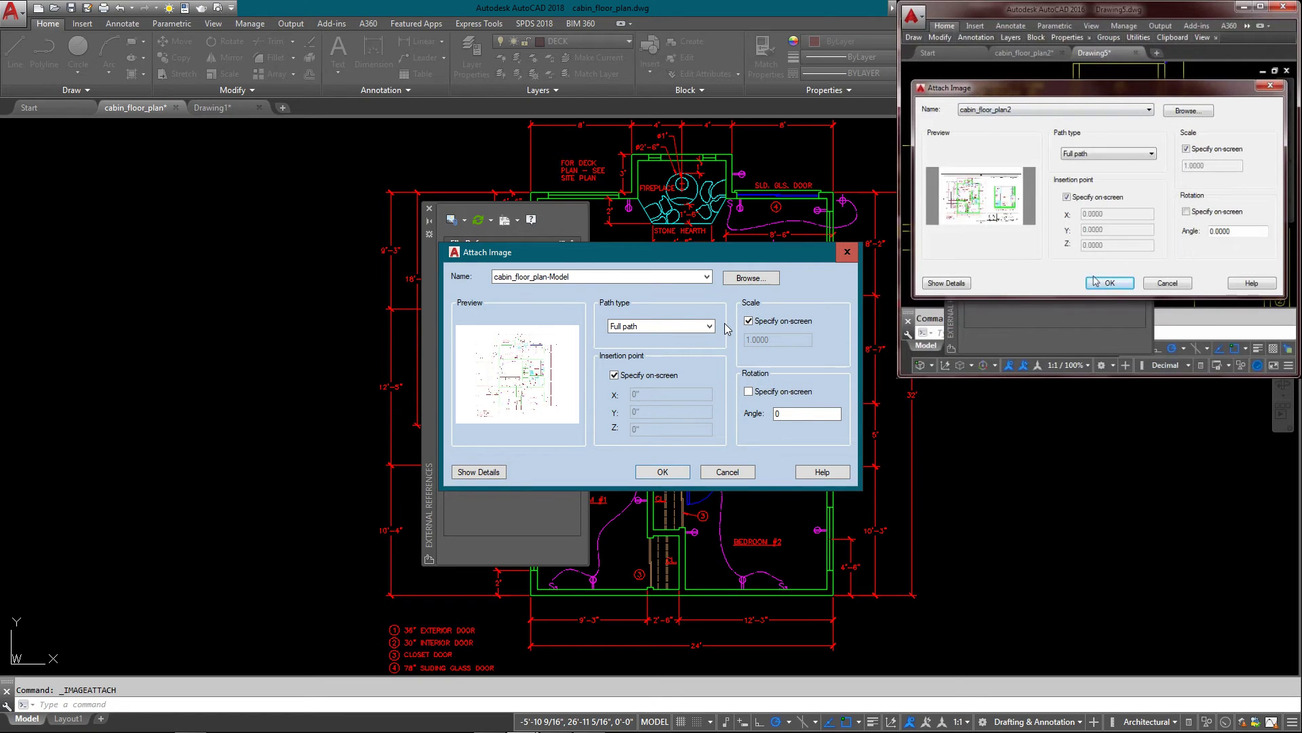
- Attach the image with the Full path type, placing and scaling it on screen beside the cabin floor plan
click(703, 329)
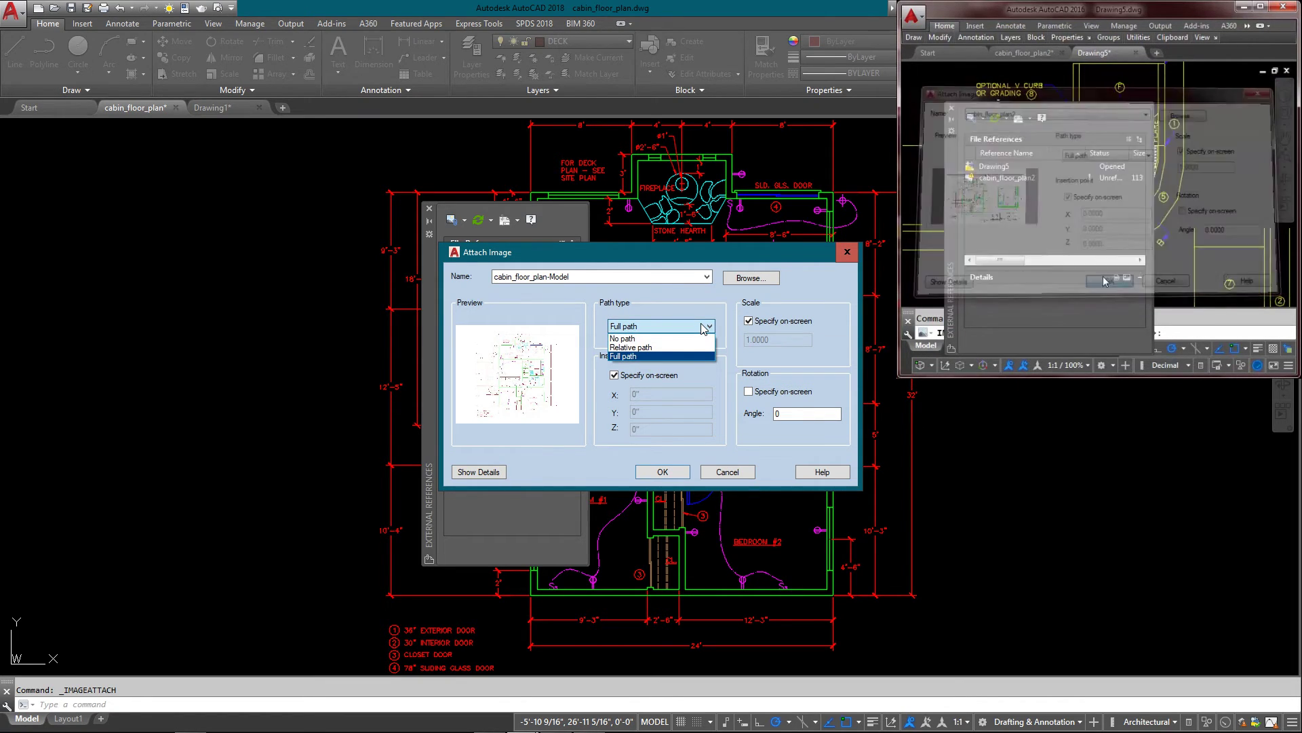
click(703, 329)
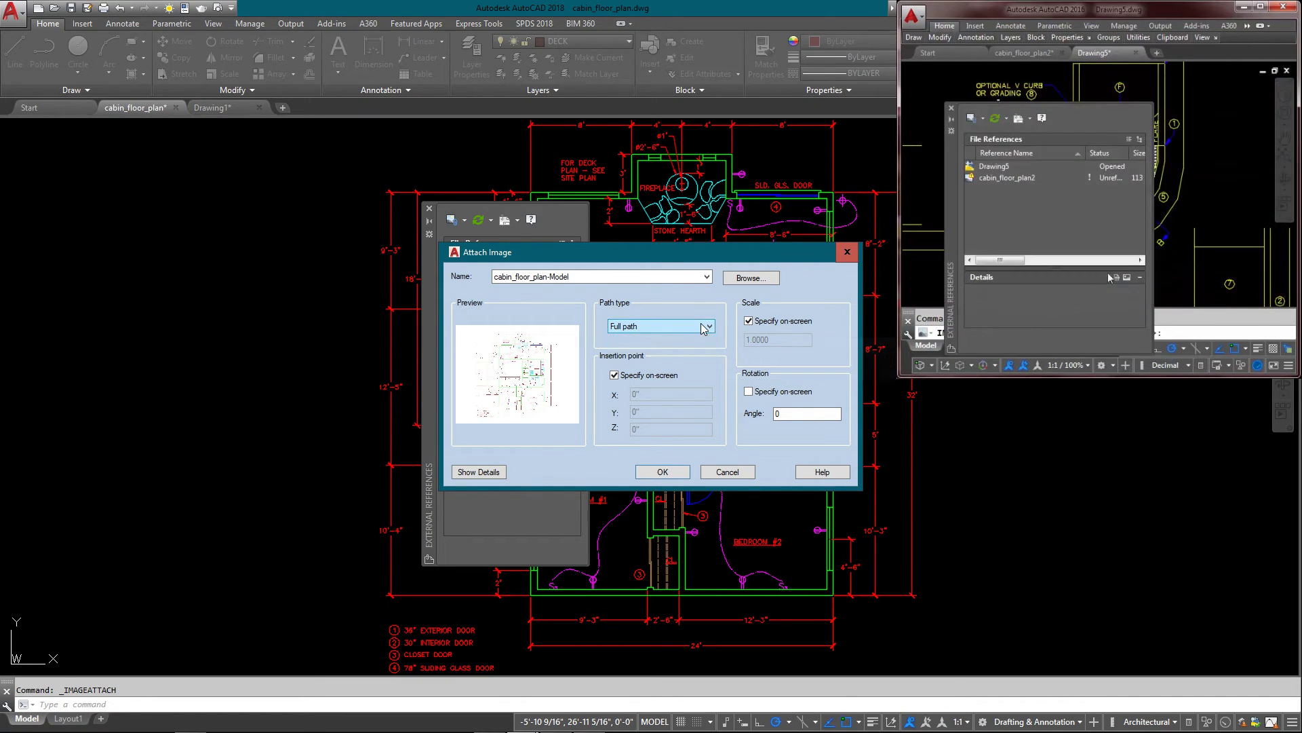
click(662, 472)
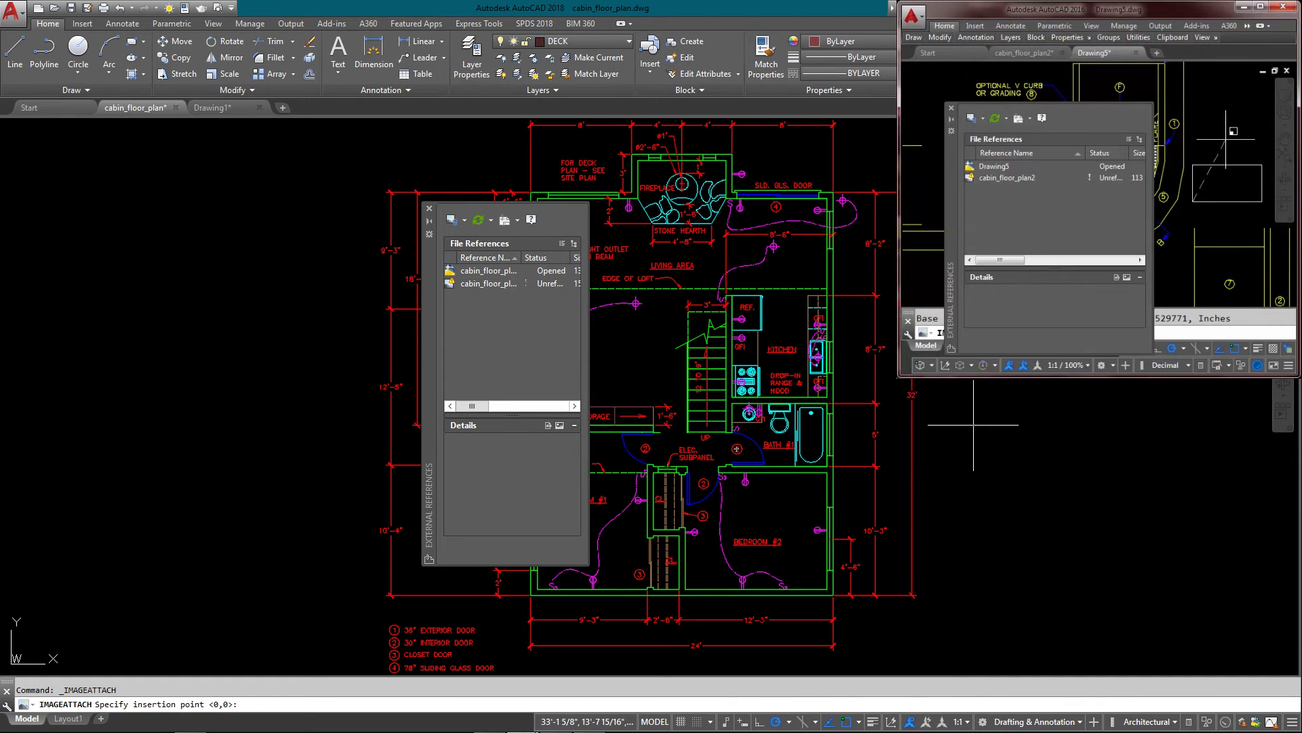
click(973, 425)
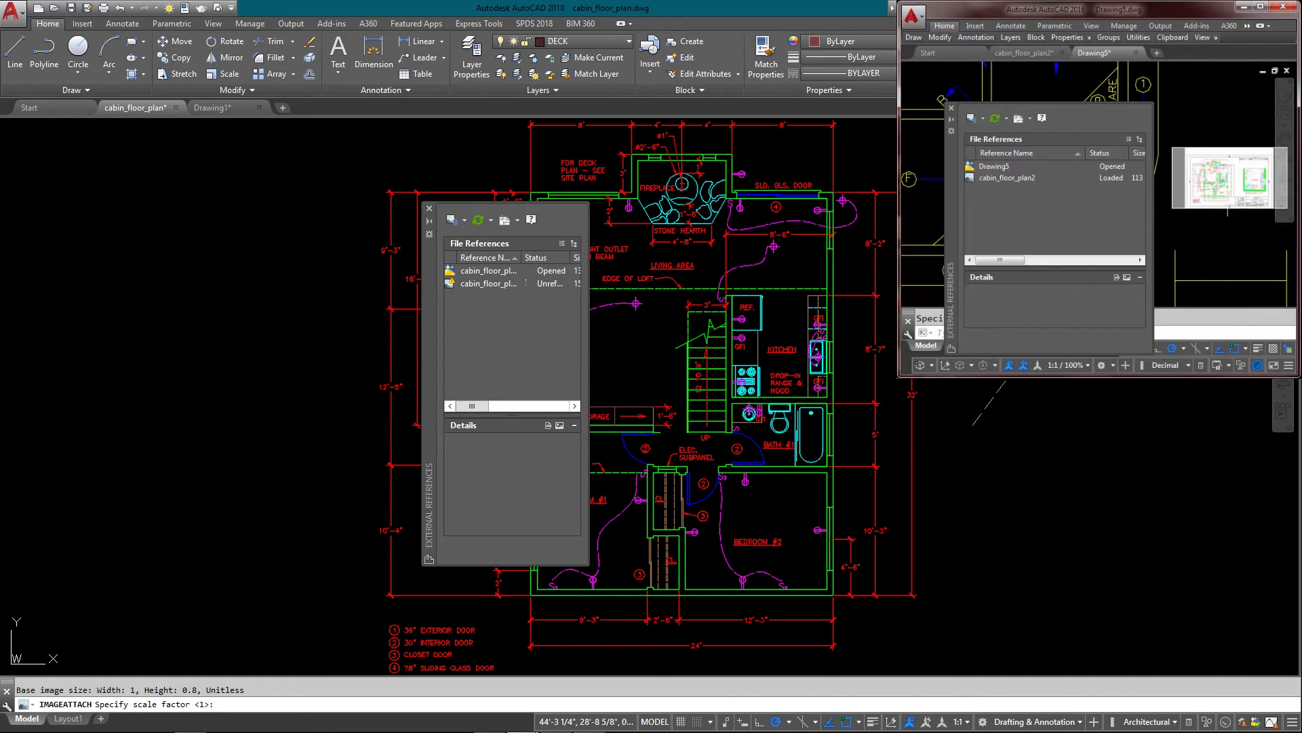
click(1131, 201)
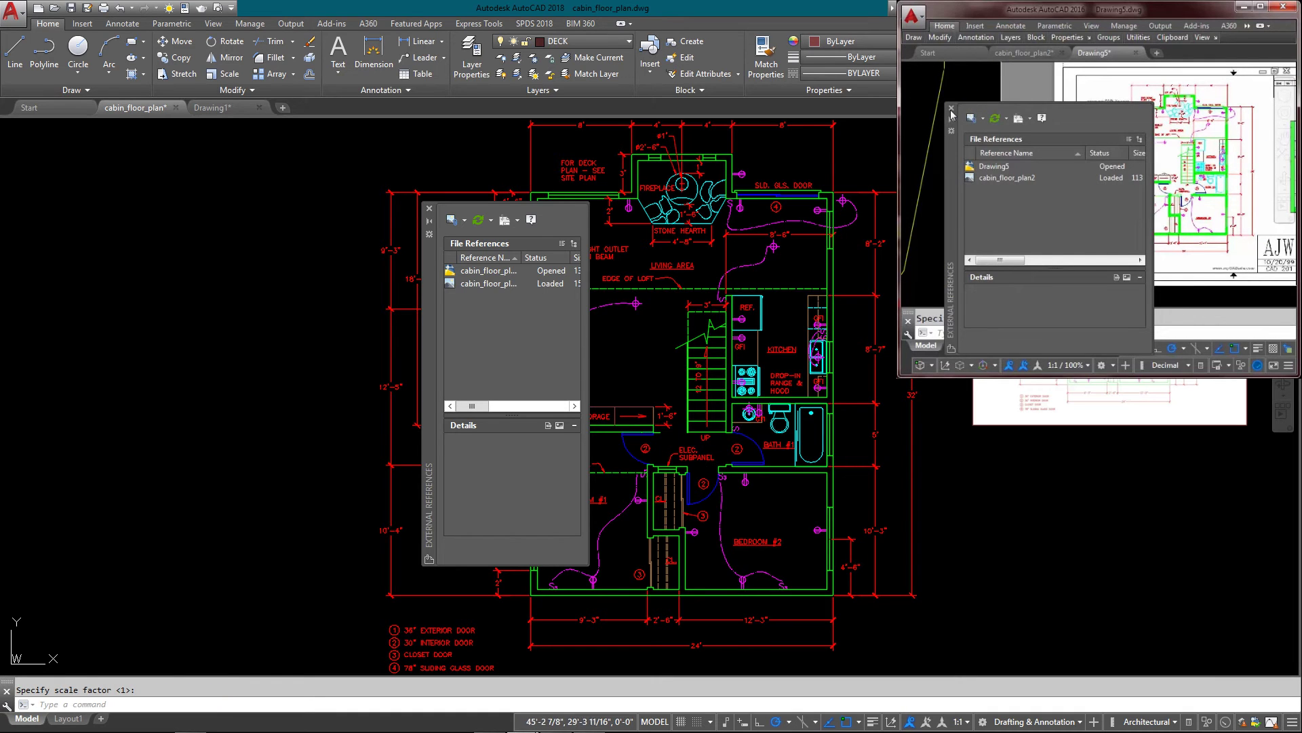
- Examine the attached raster image up close and compare its linework with the original cabin floor plan
scroll(1093, 244, up, 6)
middle_drag(1093, 244, 734, 233)
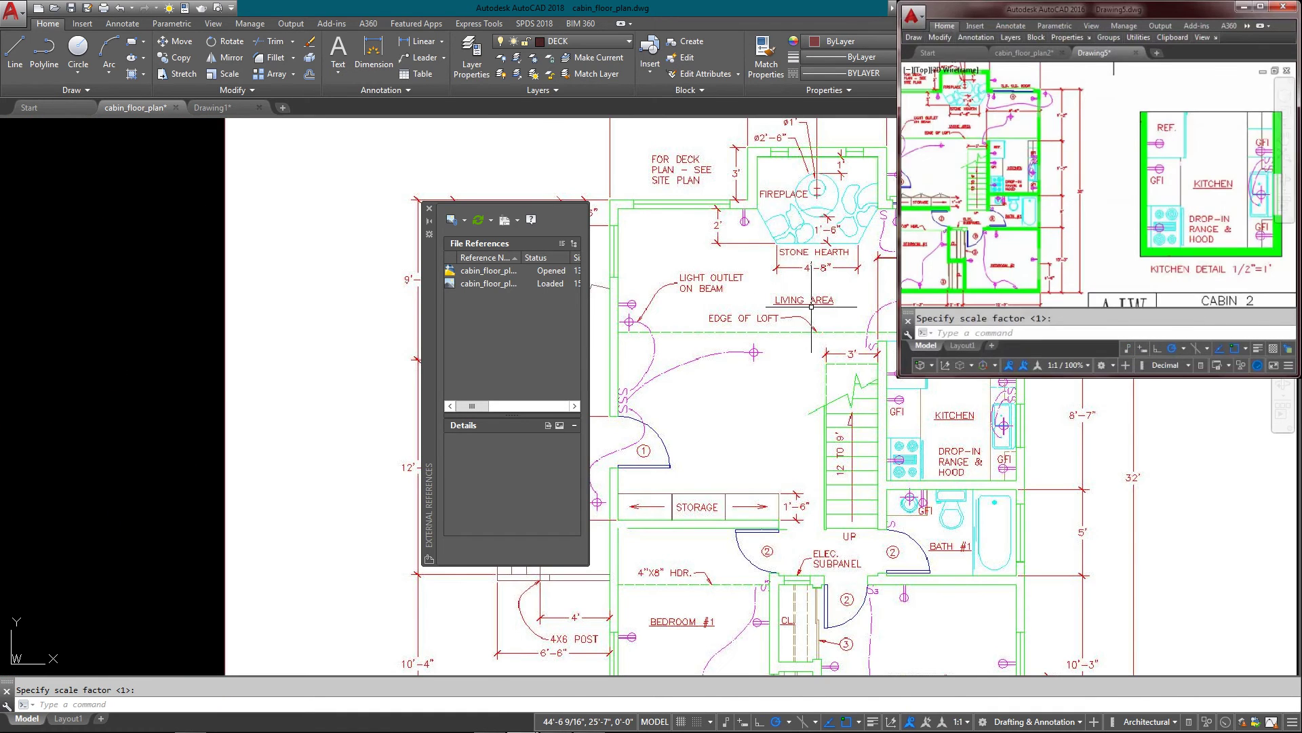
scroll(807, 301, up, 2)
scroll(810, 307, down, 6)
middle_drag(808, 345, 899, 330)
scroll(898, 329, up, 6)
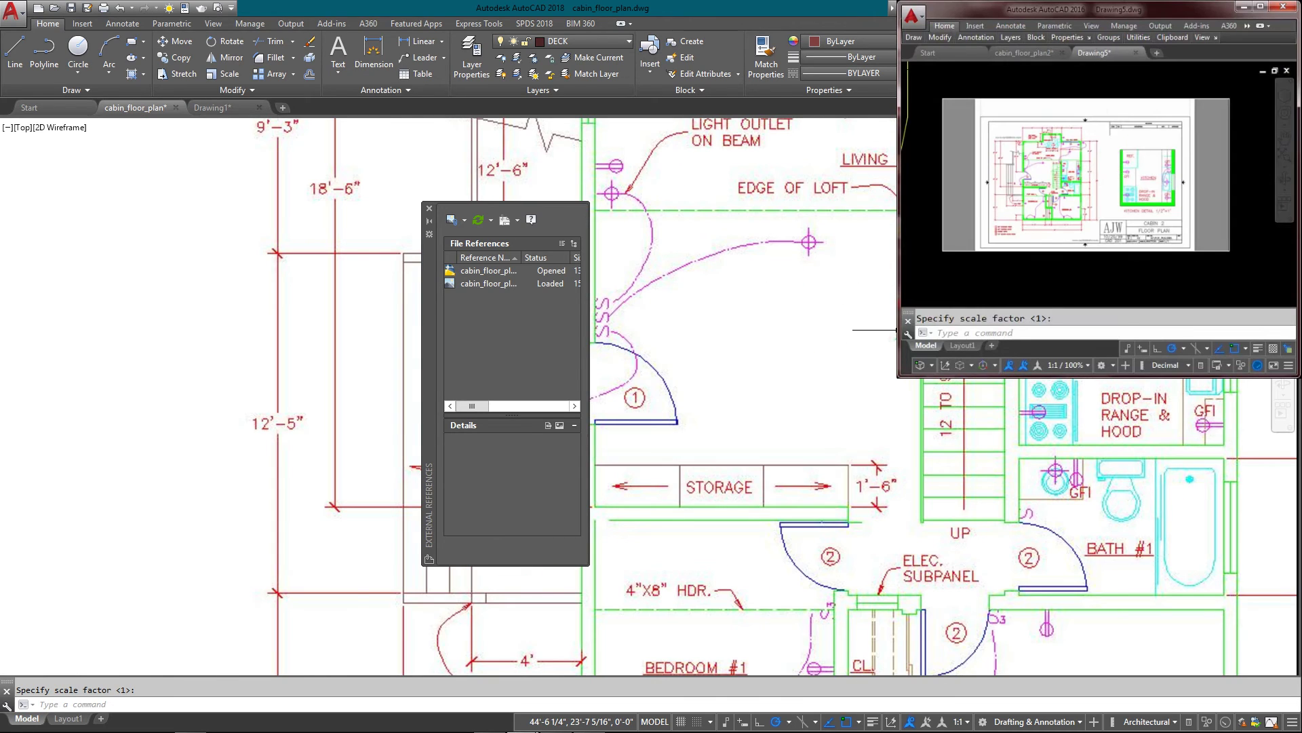
scroll(899, 330, up, 2)
scroll(898, 330, down, 6)
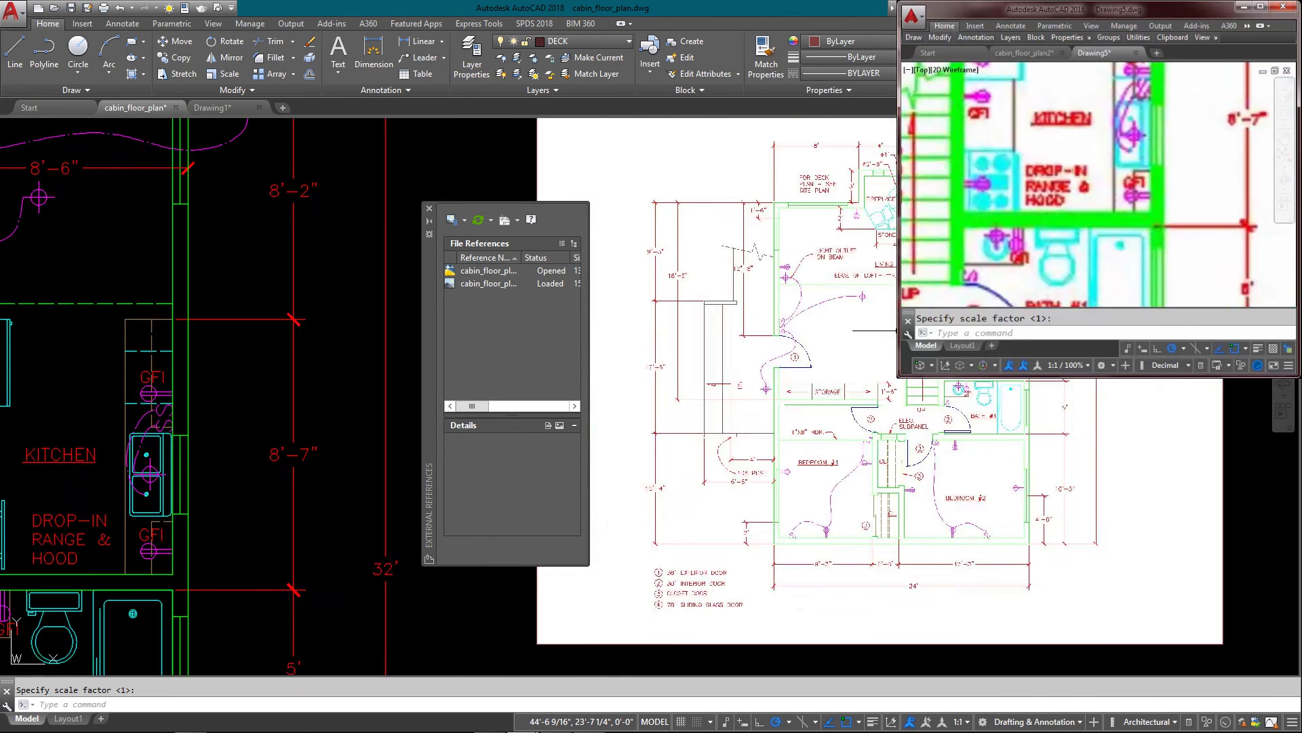
scroll(899, 330, down, 2)
scroll(899, 330, down, 4)
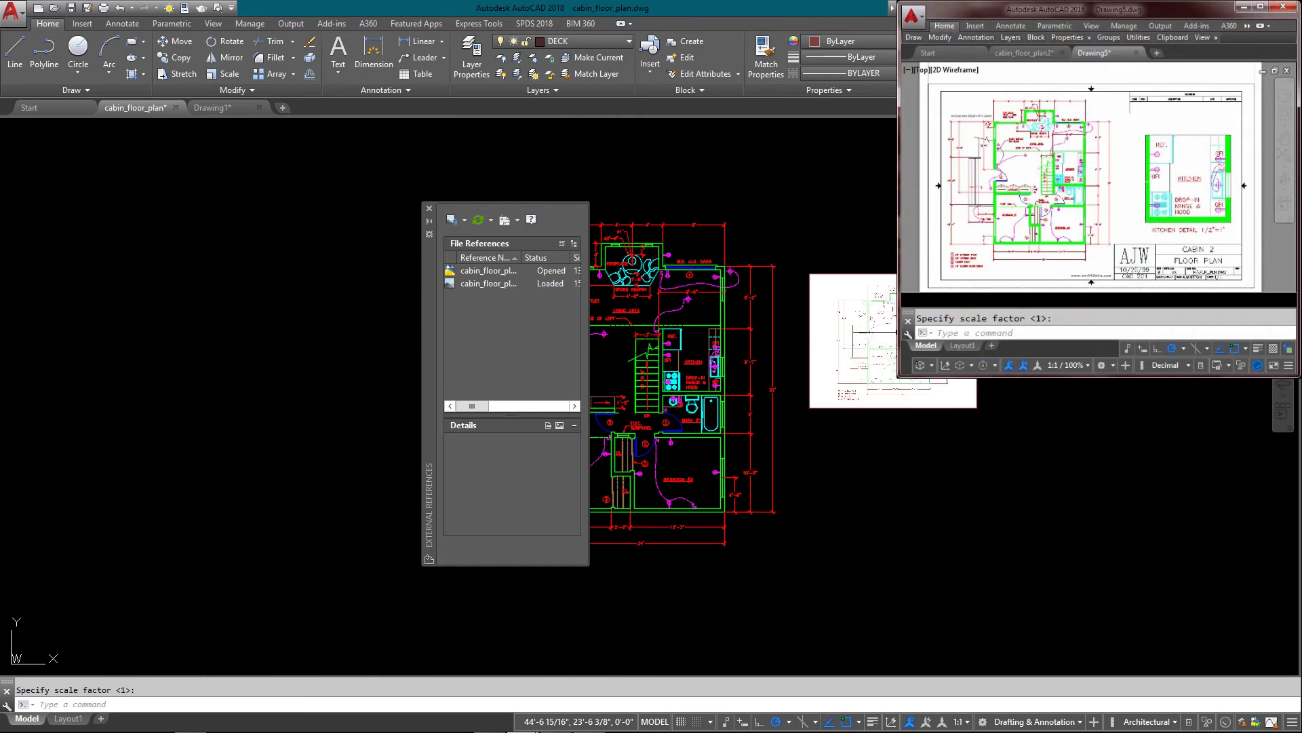
scroll(898, 331, down, 2)
scroll(898, 330, up, 6)
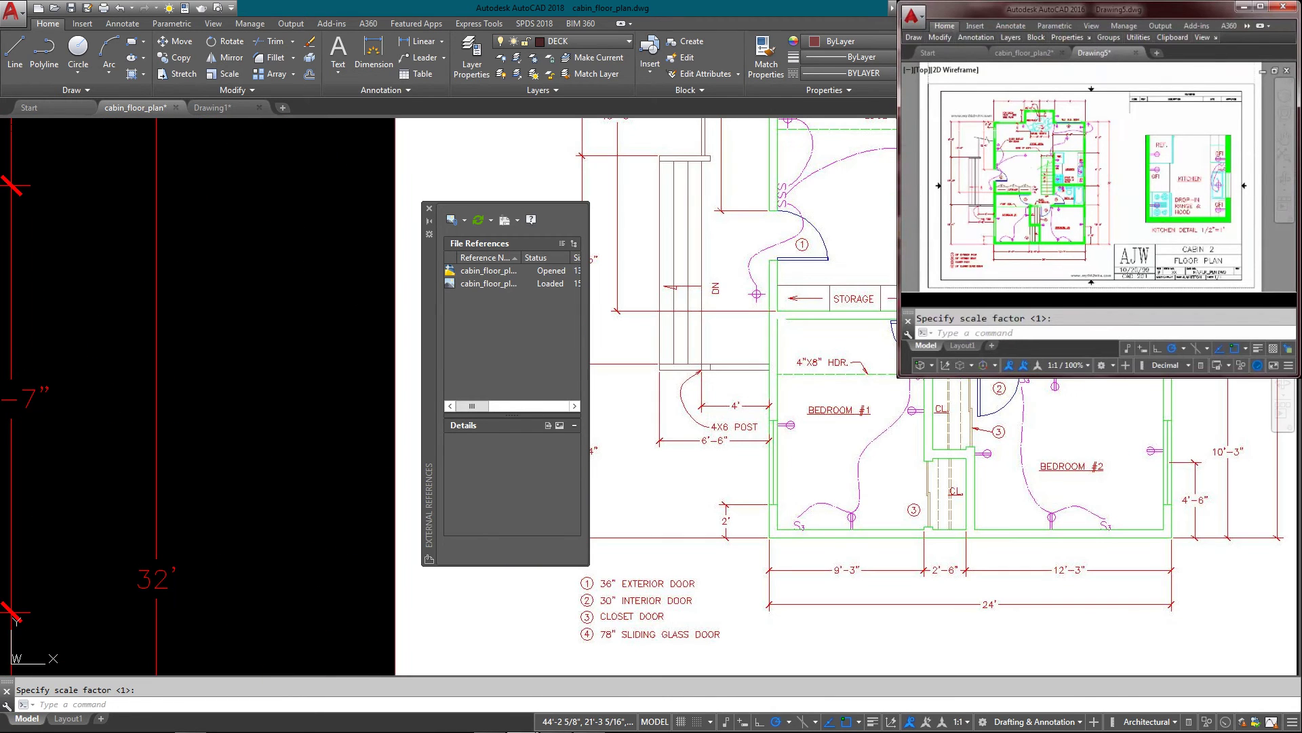
middle_drag(916, 330, 884, 339)
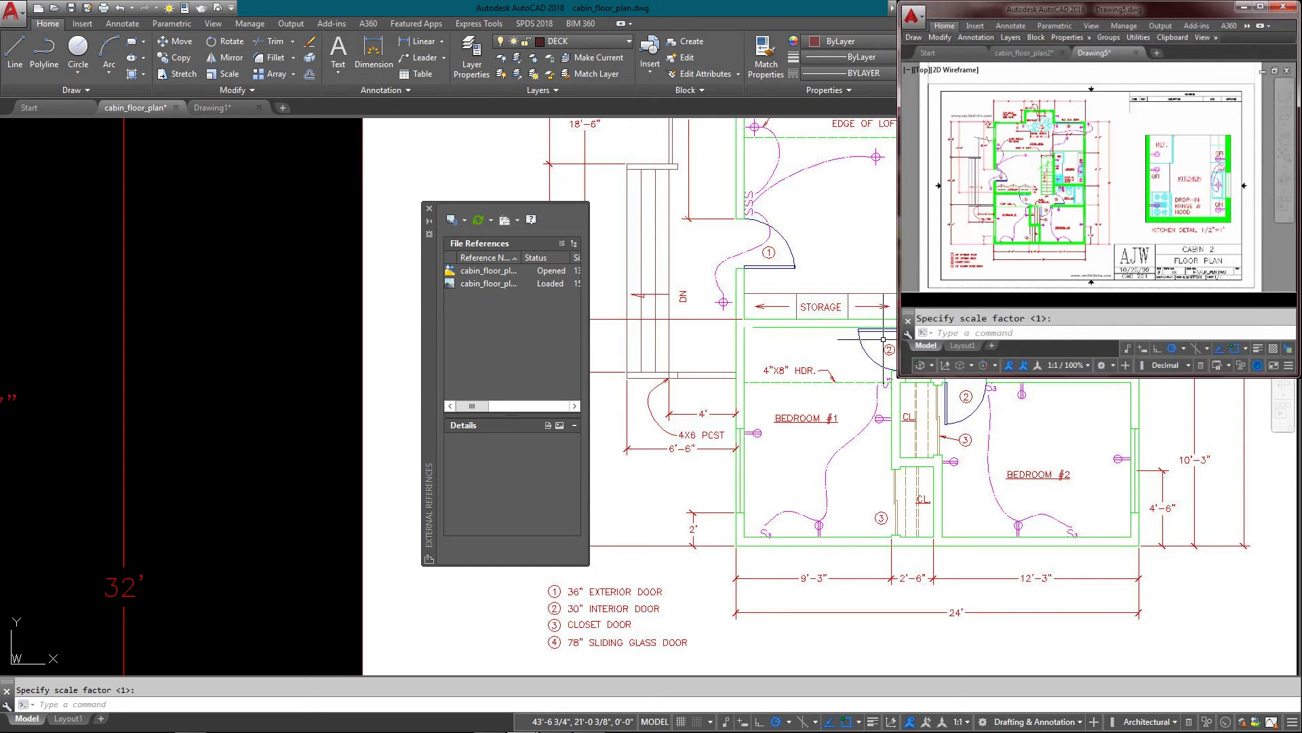
scroll(883, 339, down, 3)
middle_drag(884, 339, 895, 436)
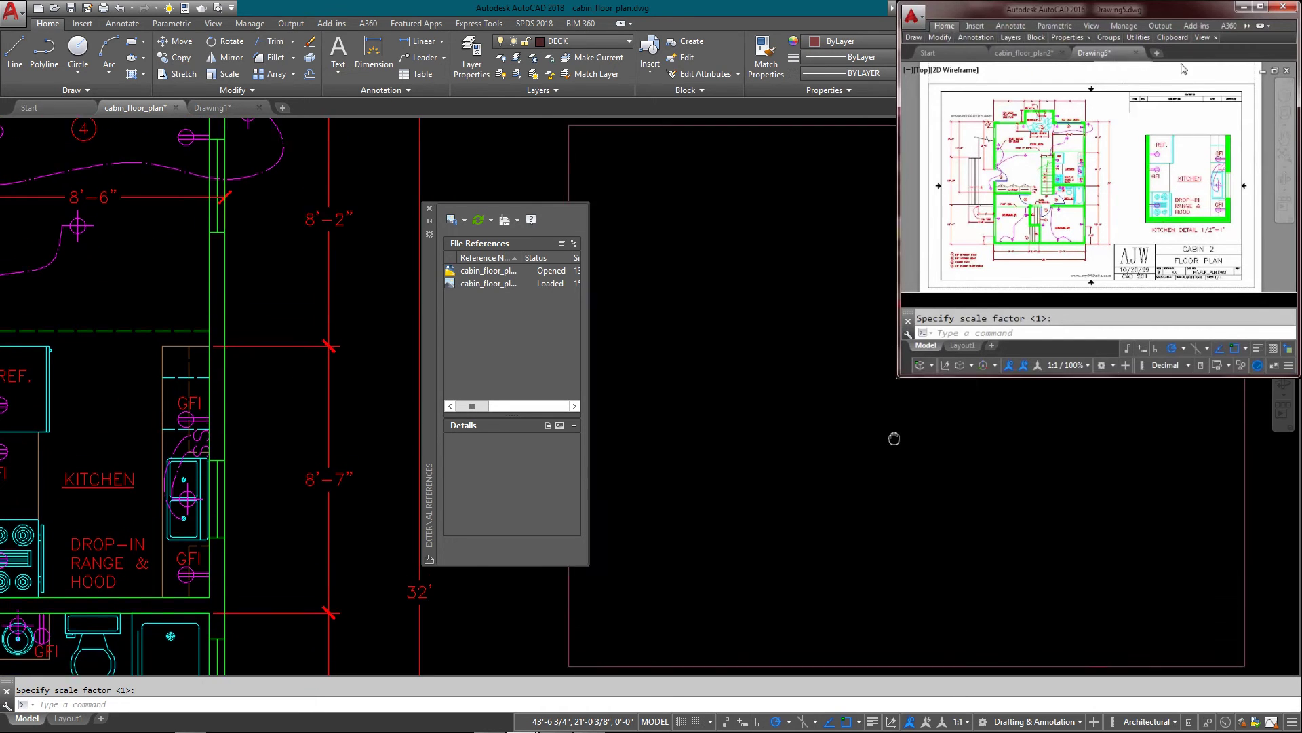
- Close the Drawing1 file without saving its changes
click(263, 108)
click(263, 107)
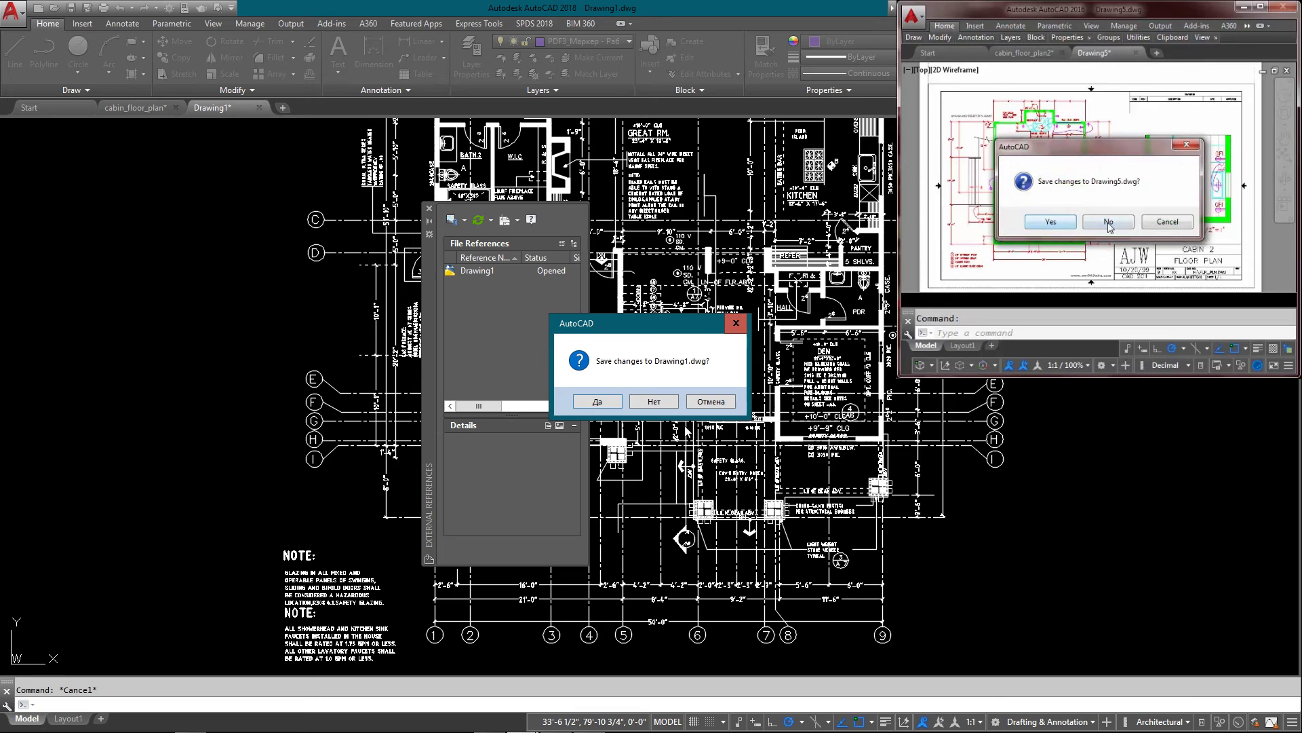
click(658, 398)
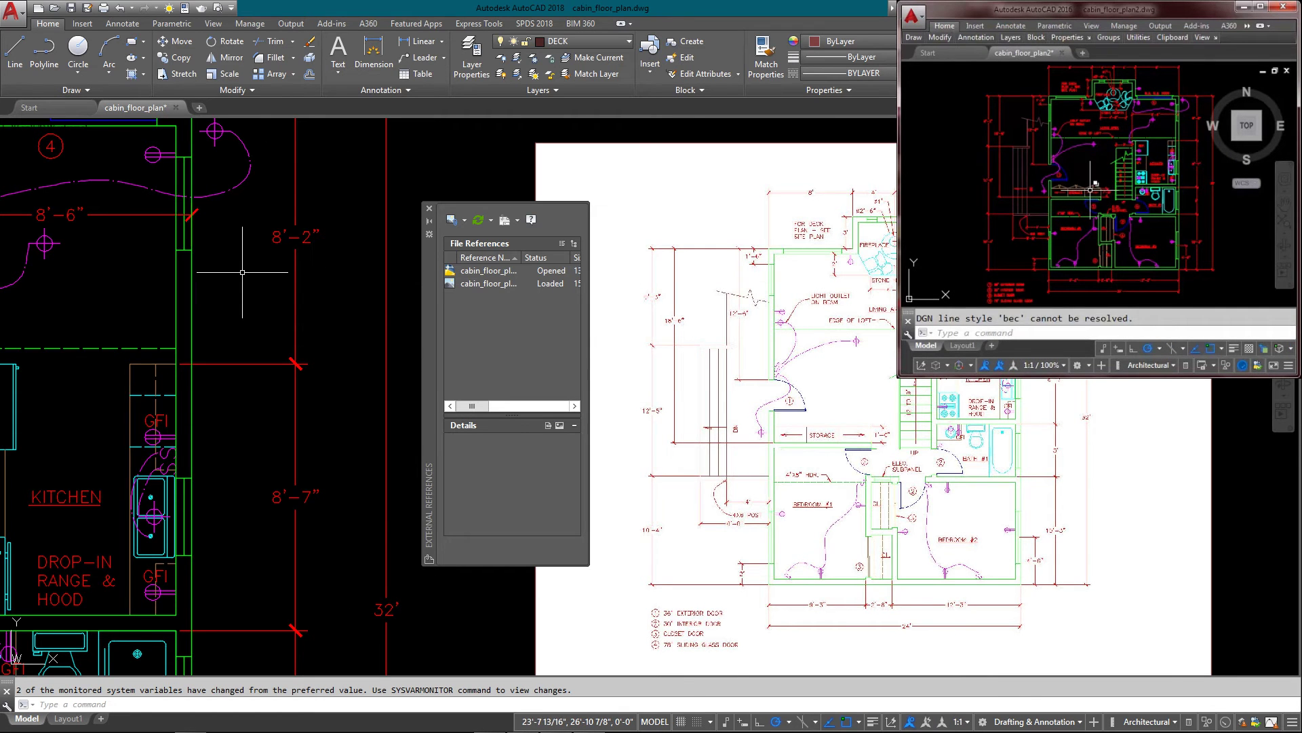
- Erase the attached image from the cabin floor plan drawing and close the External References palette
middle_drag(859, 394, 843, 390)
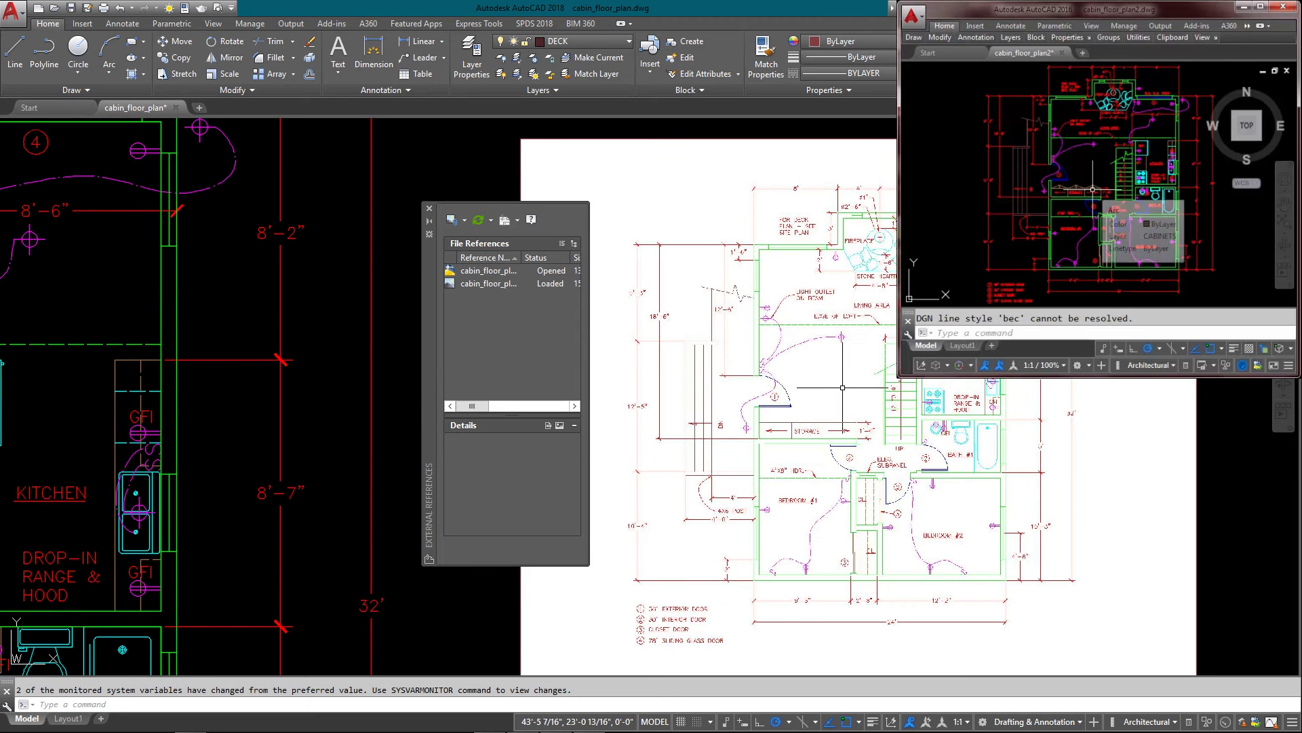
scroll(845, 390, down, 2)
click(982, 286)
click(977, 229)
key(Delete)
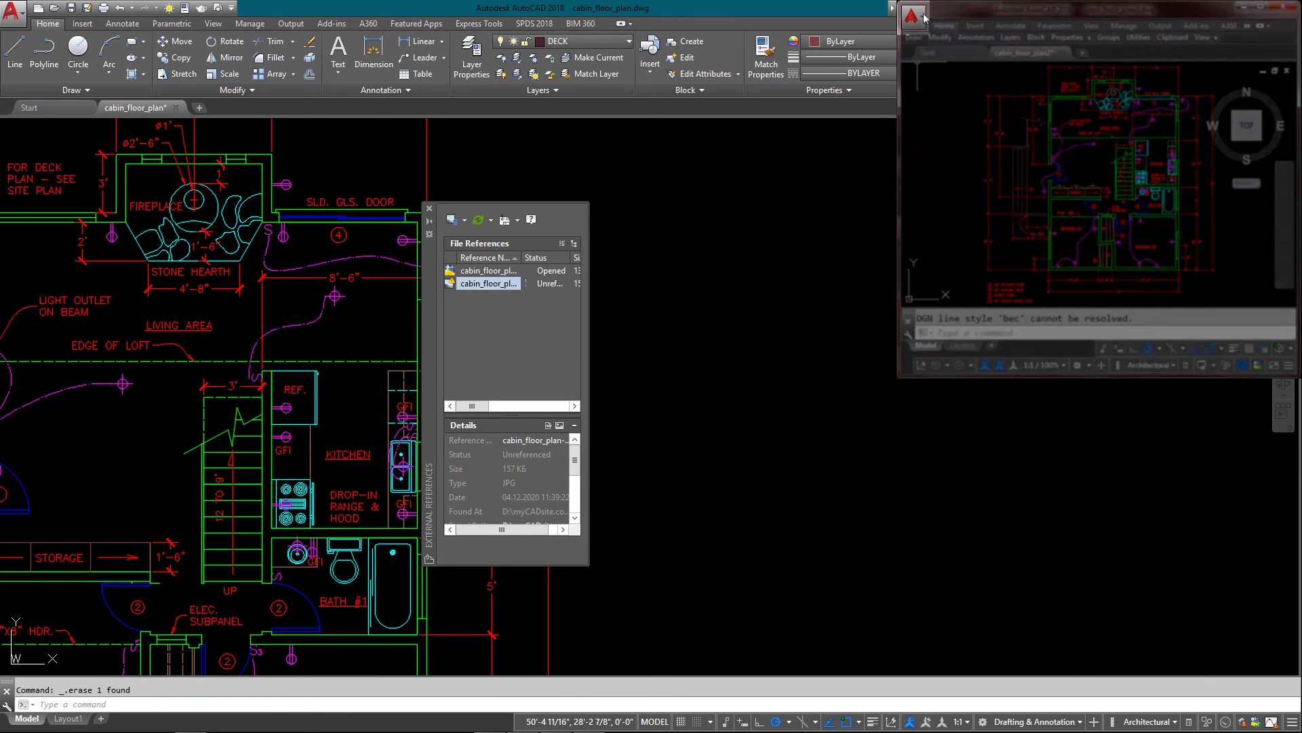
click(429, 208)
- Zoom to the cabin plan's extents and open the Drawing Recovery Manager from the drawing utilities
text(z)
key(Return)
text(e)
key(Return)
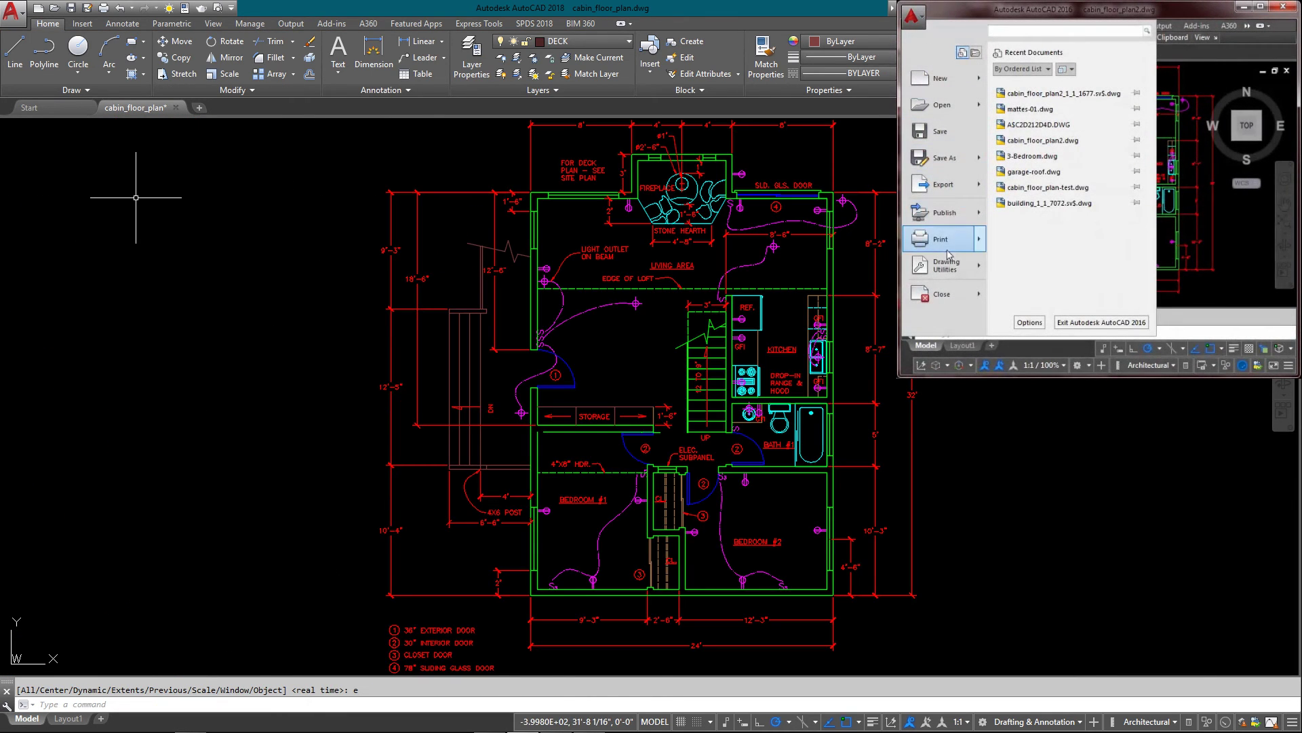
click(12, 12)
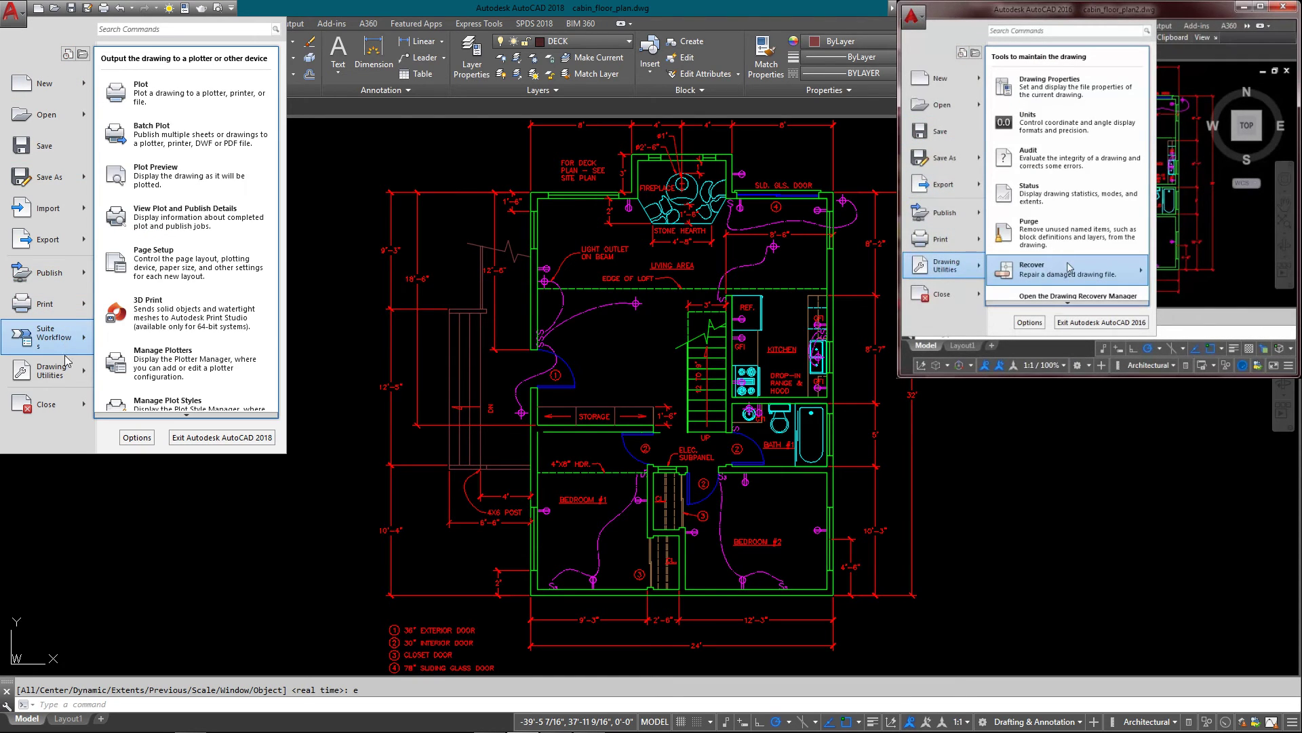
mouse_move(68, 382)
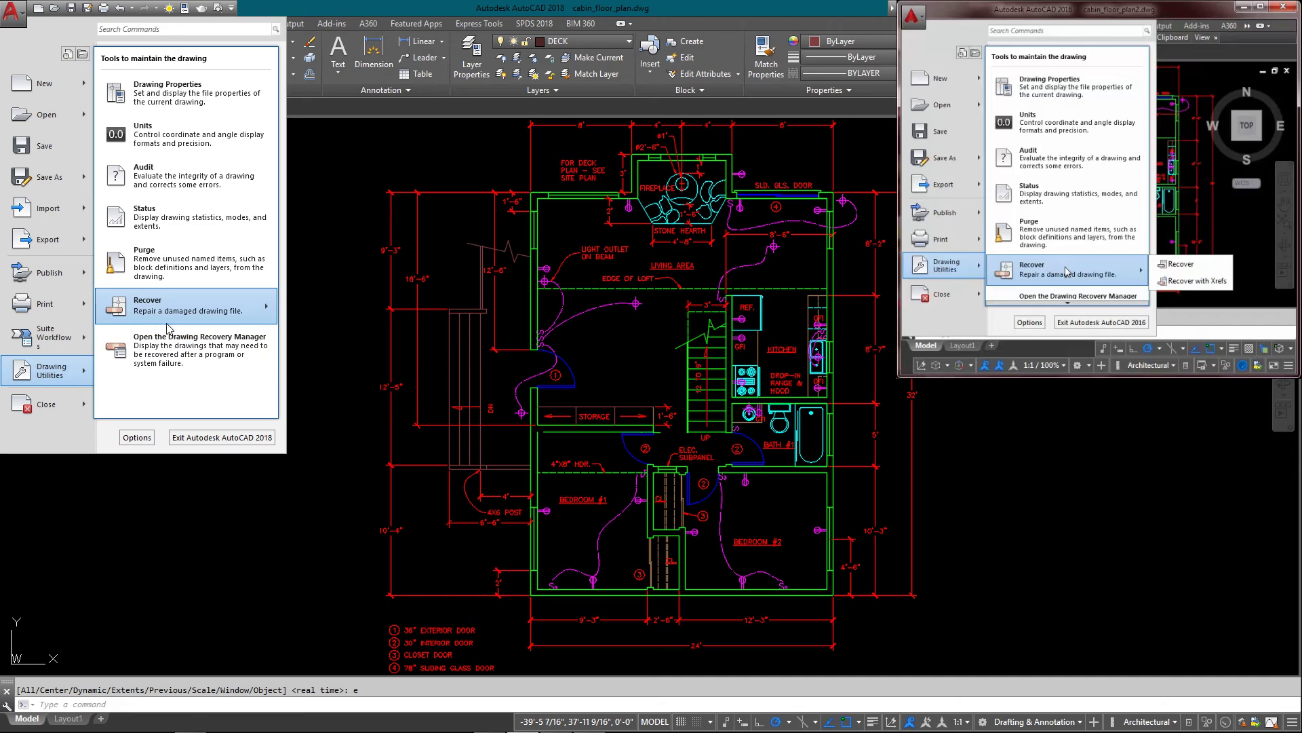
mouse_move(172, 323)
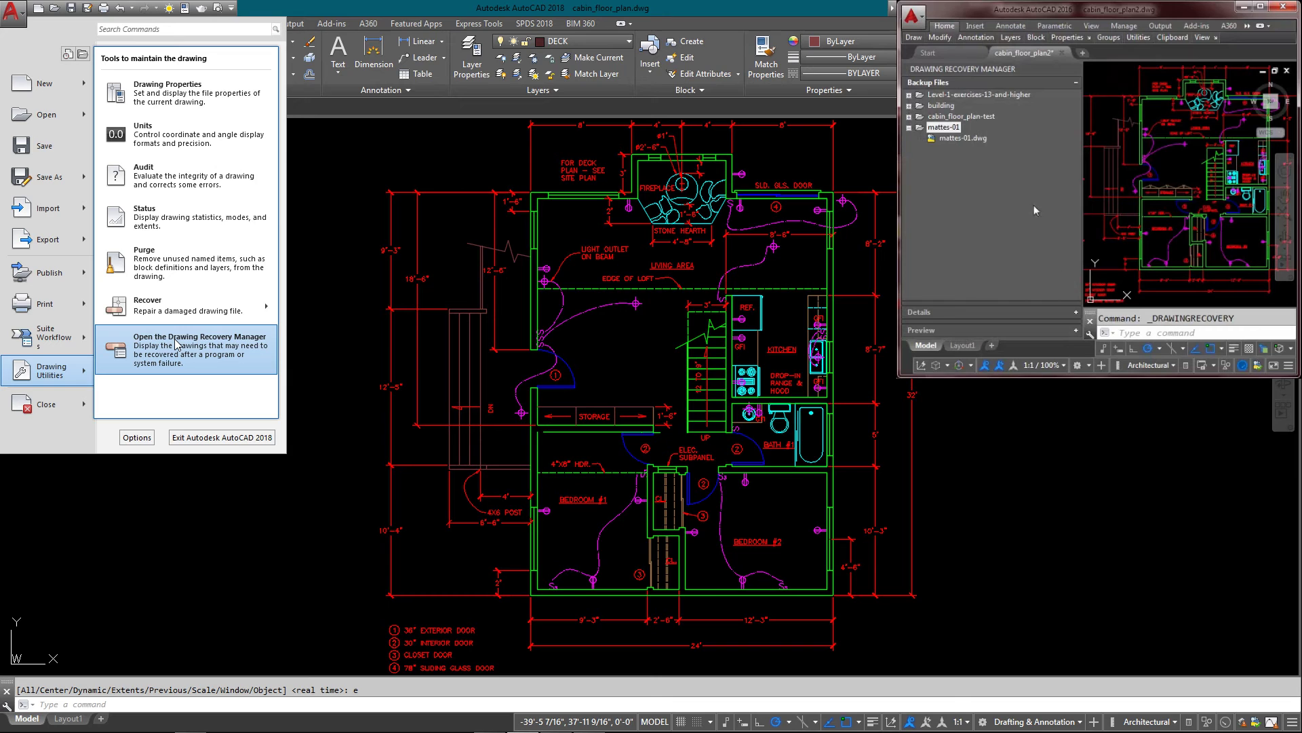
click(175, 344)
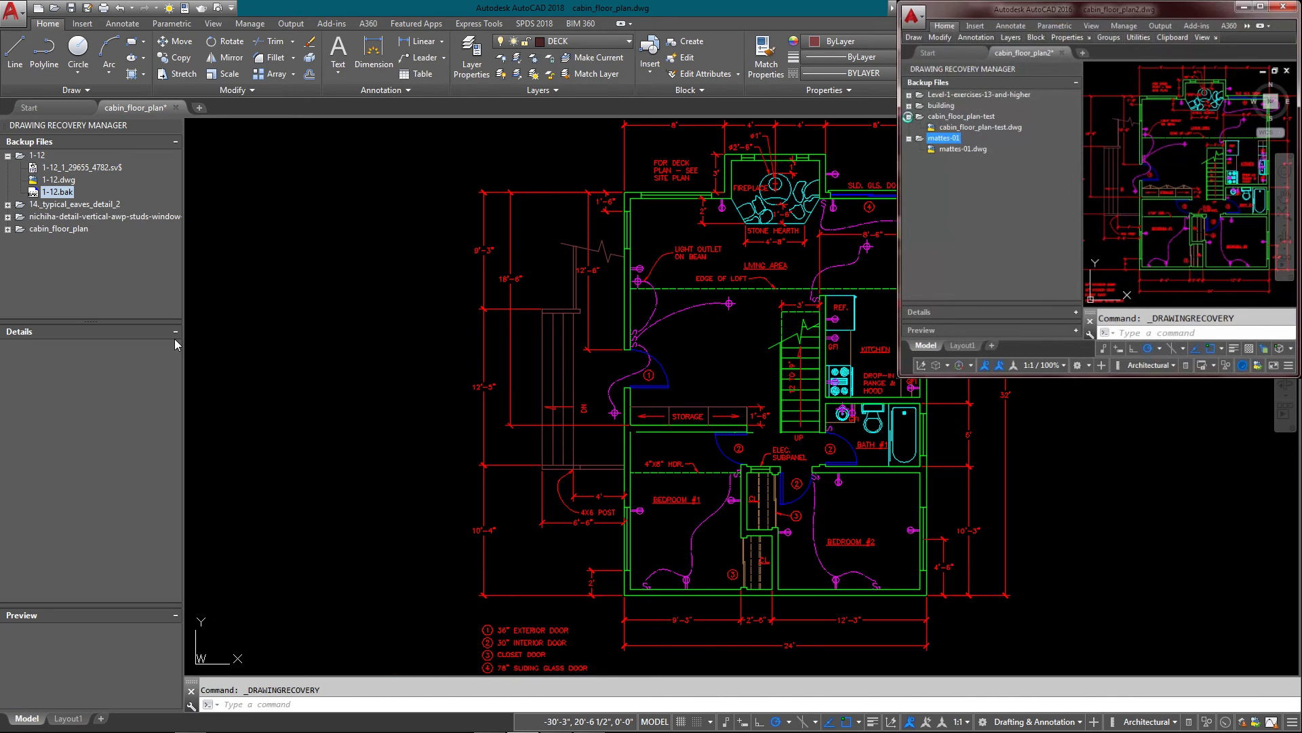
- Expand the backup file entries for cabin_floor_plan, the nichiha detail and 14_typical_eaves_detail_2
click(61, 231)
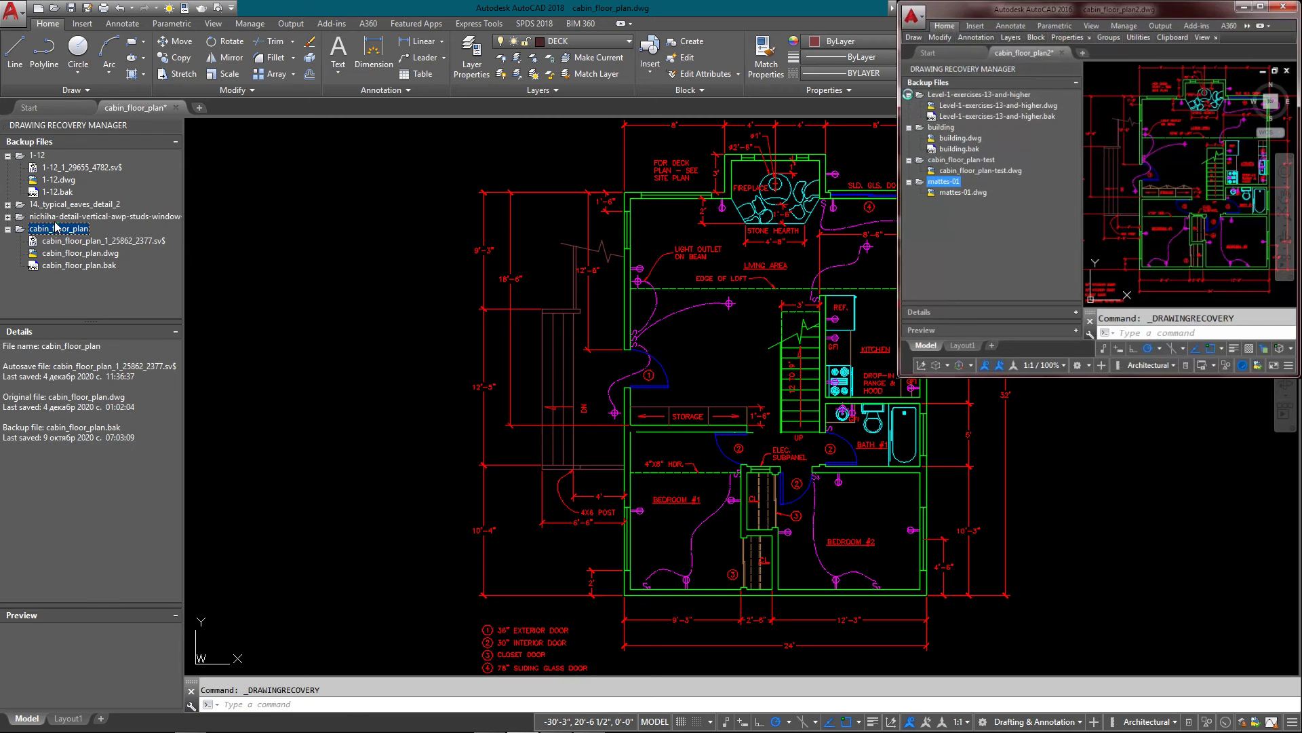
click(59, 216)
click(60, 204)
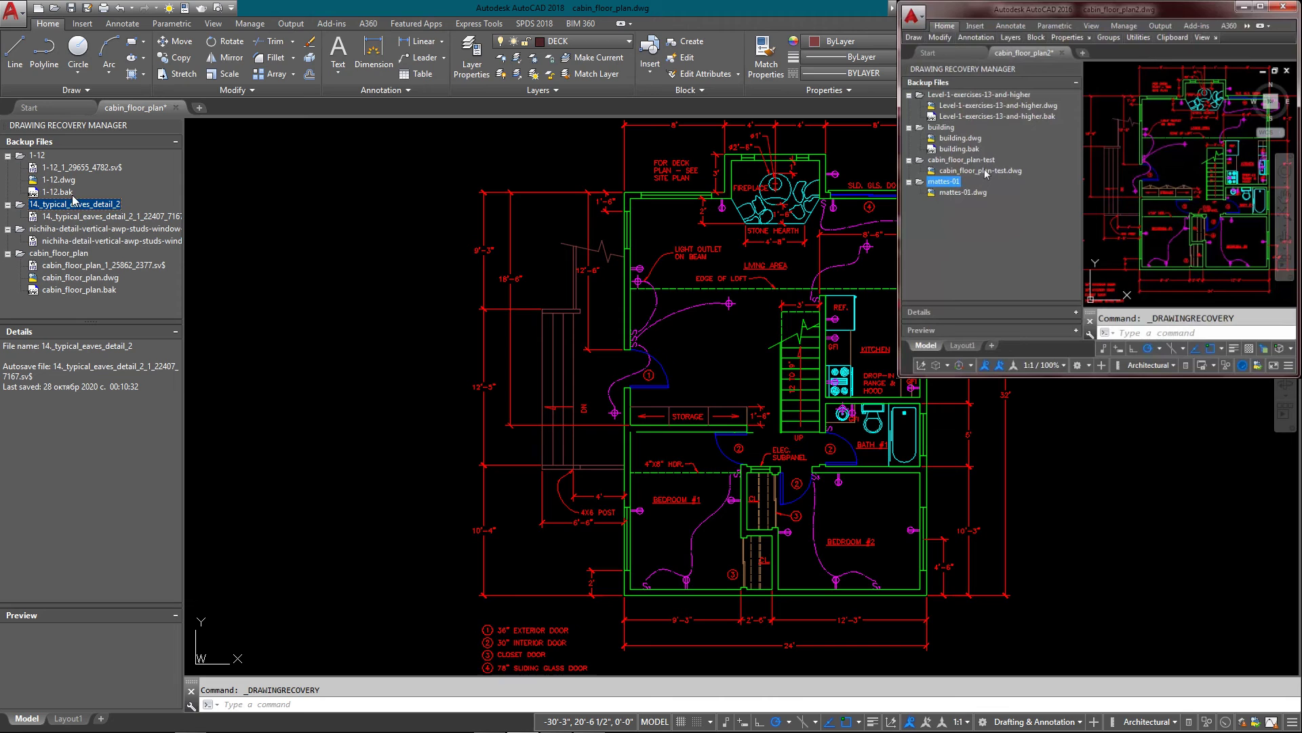
- Check the details and preview of the 1-12.bak backup and open it from the recovery list
click(72, 193)
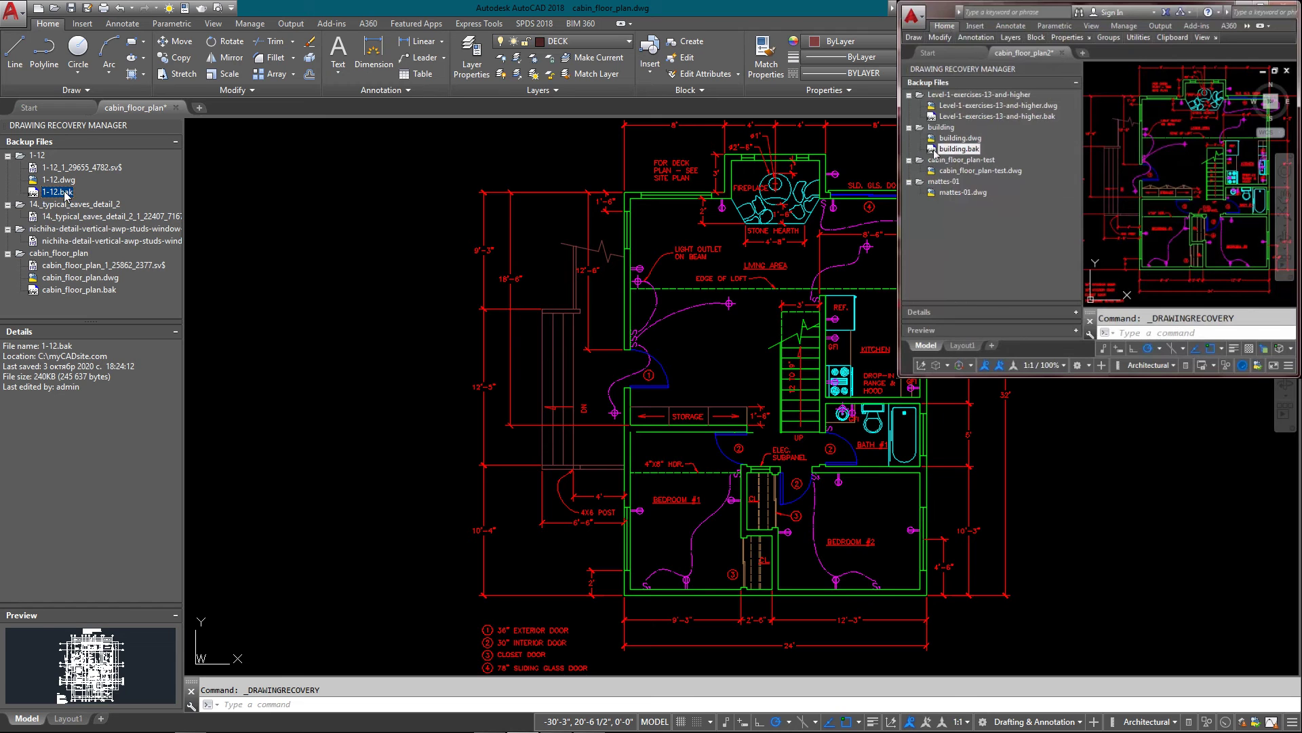
double_click(58, 192)
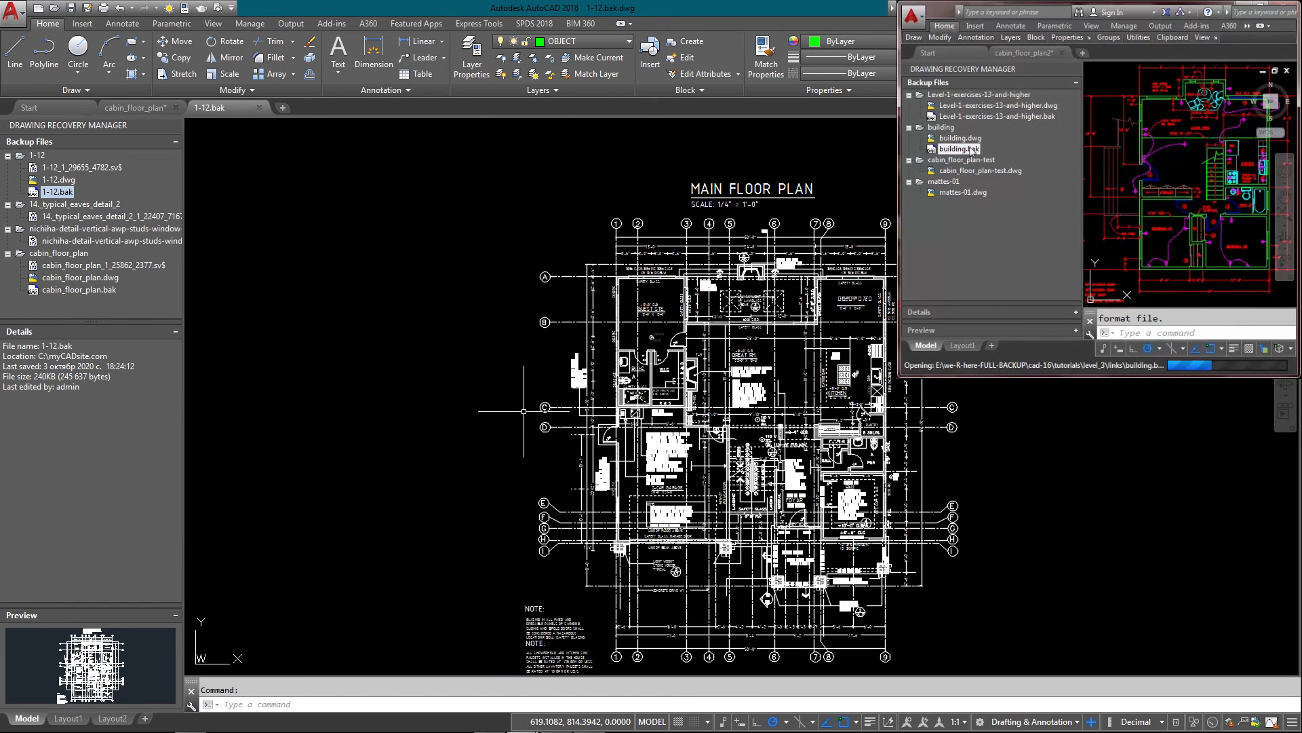
middle_drag(516, 412, 498, 385)
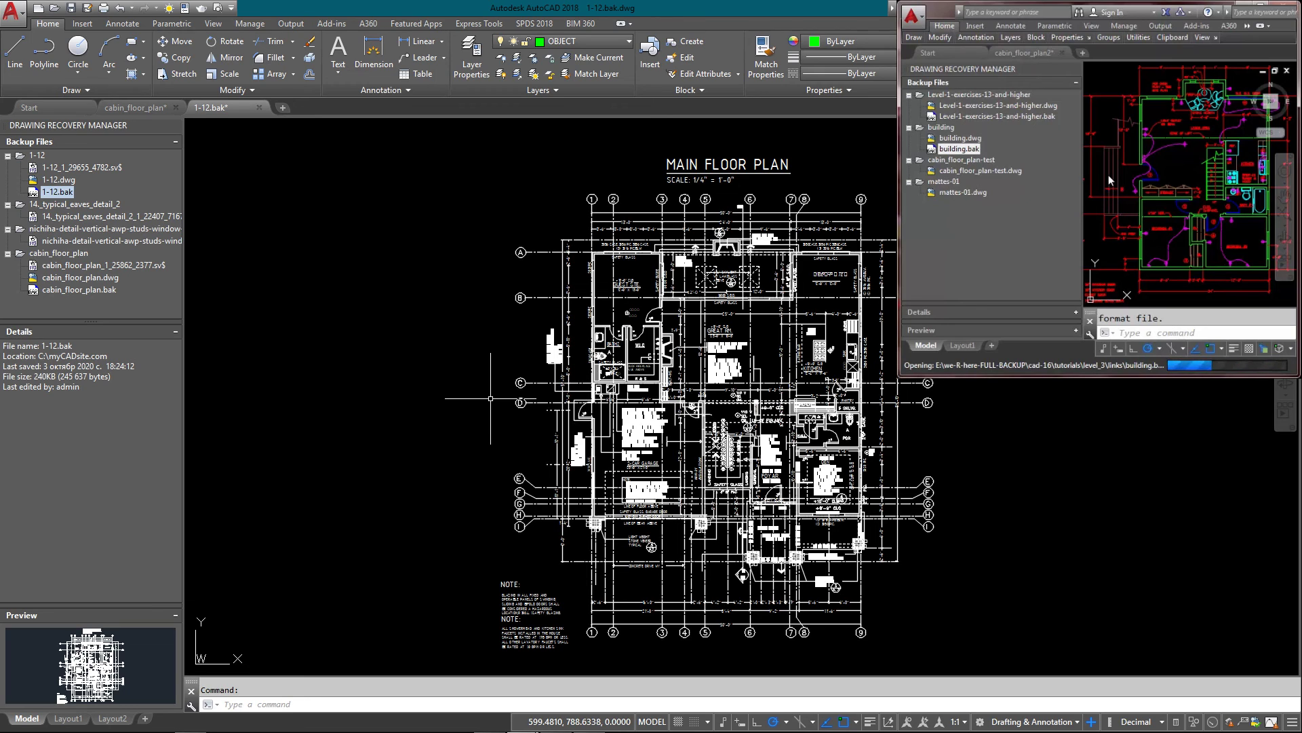
- Inspect the nichiha autosave file's details, open the cabin_floor_plan.bak backup and switch back to 1-12.bak
click(69, 242)
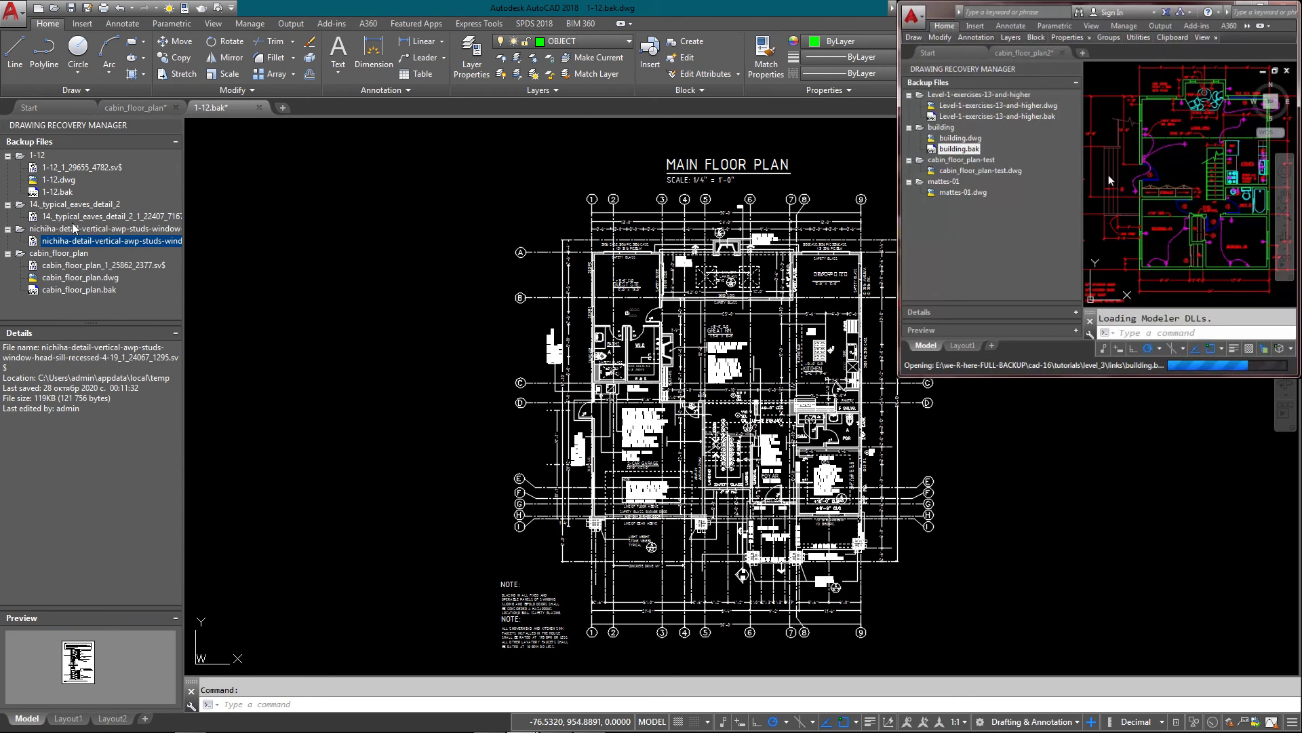
double_click(79, 290)
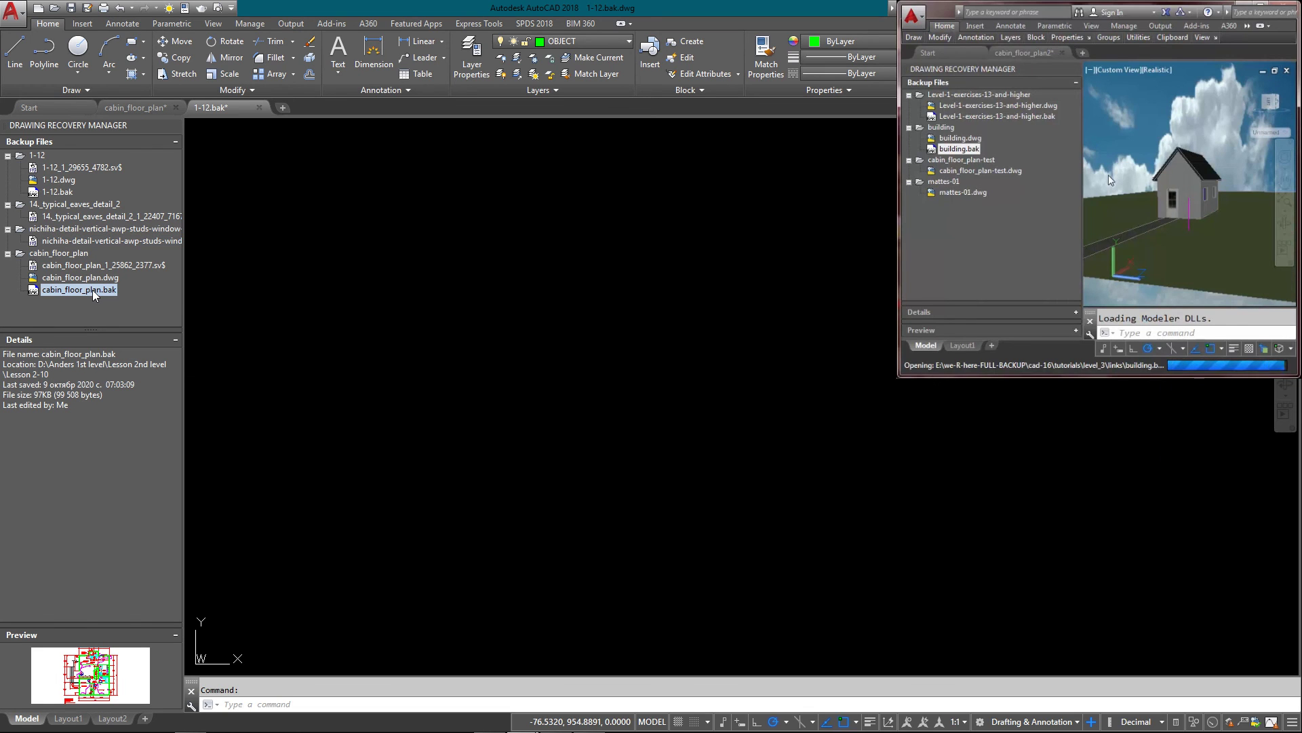
double_click(66, 192)
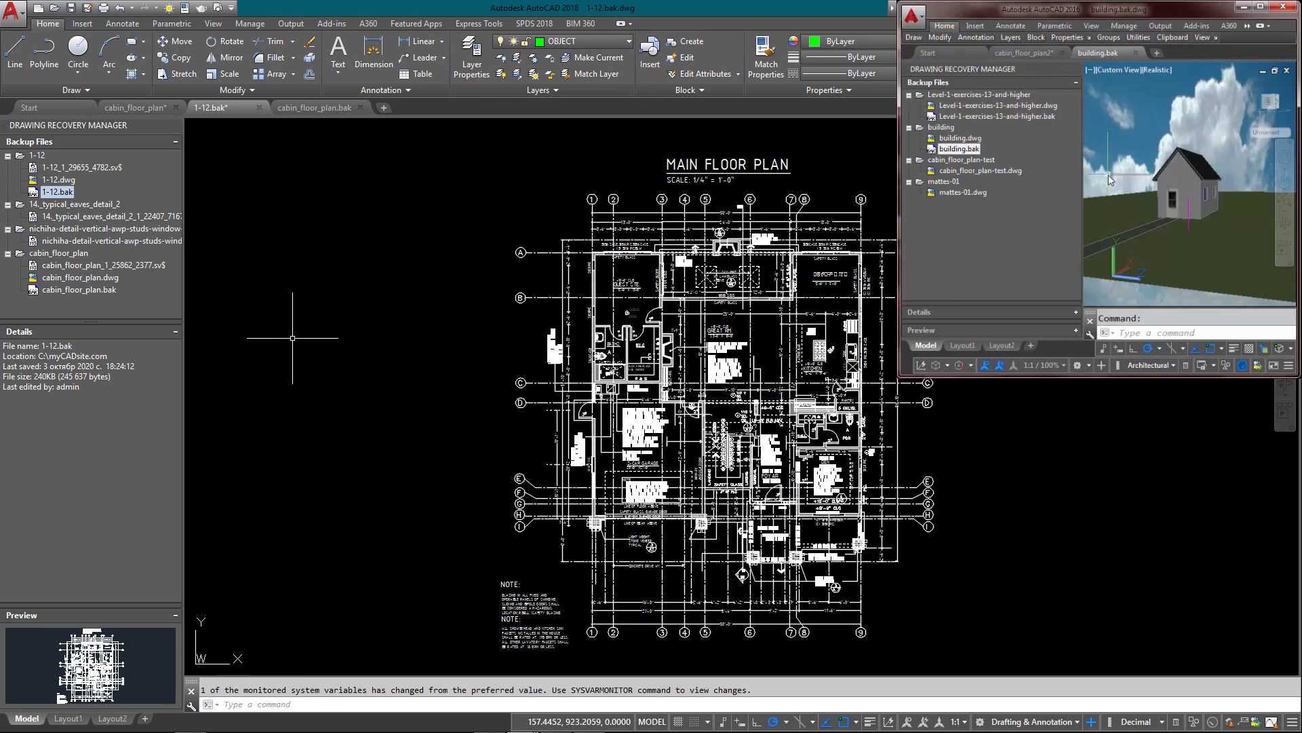